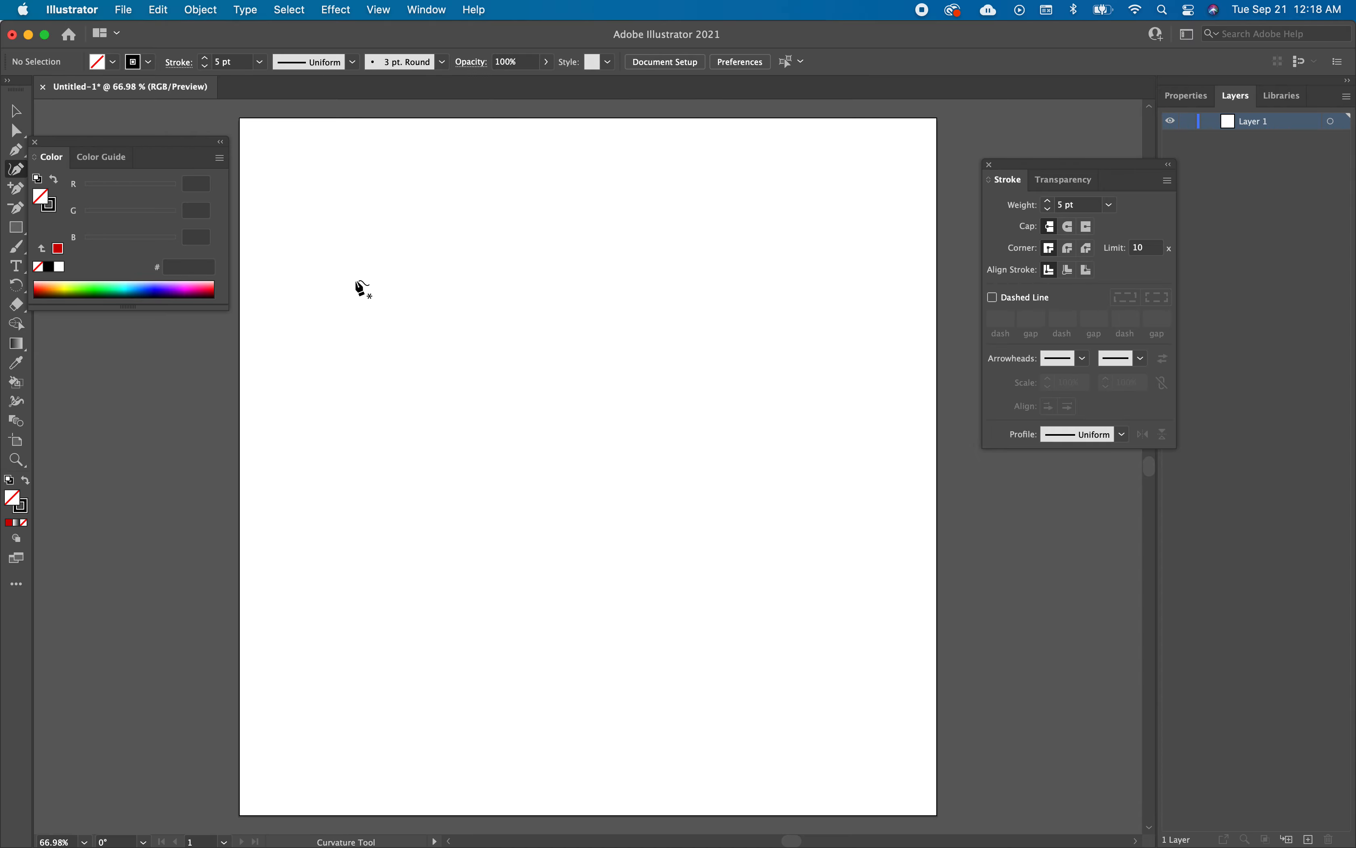
# Draw a closed, rounded freeform shape in the upper part of the artboard with the Curvature tool, without fill and with the 5 pt black stroke.
pyautogui.click(382, 335)
pyautogui.click(380, 236)
pyautogui.click(530, 135)
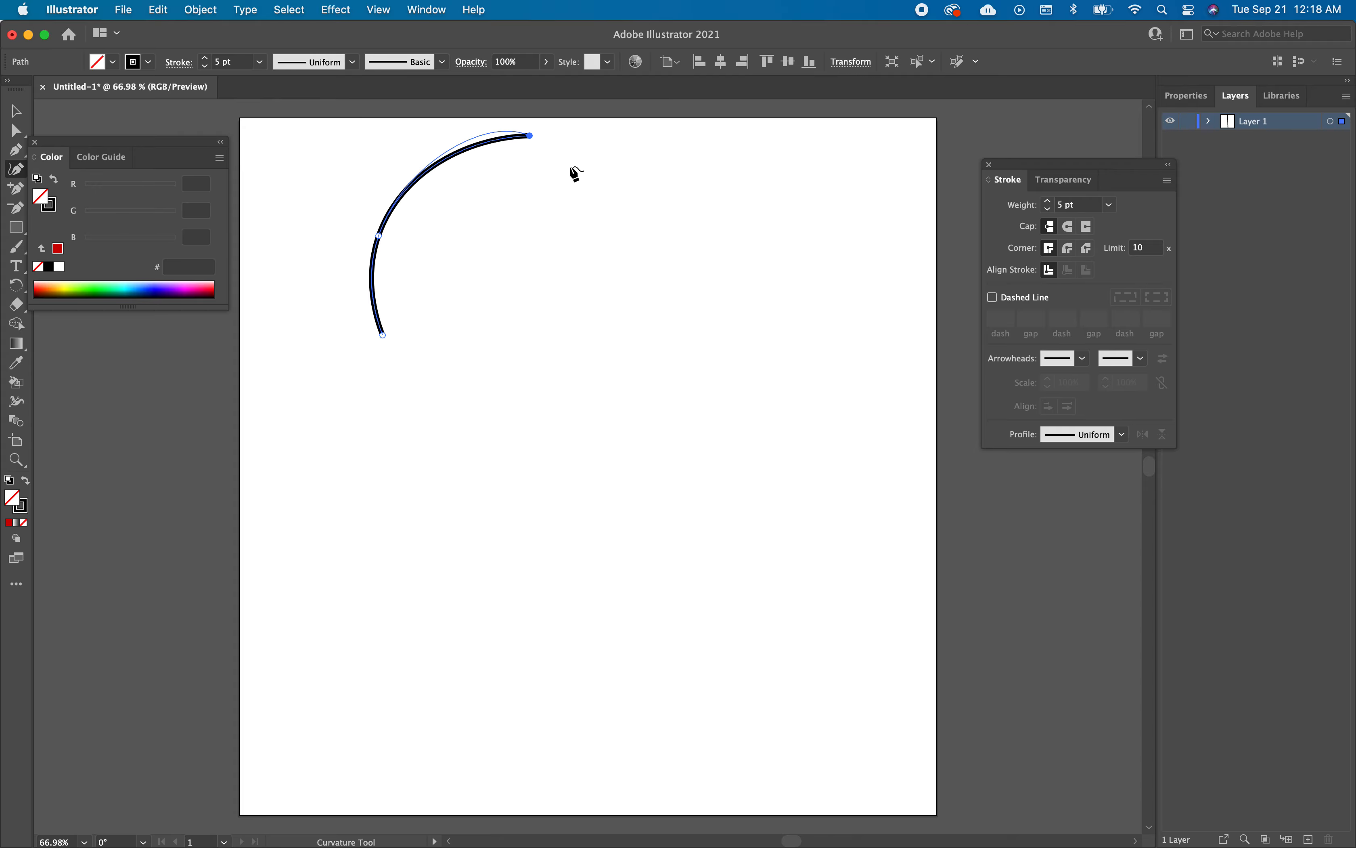
pyautogui.click(638, 213)
pyautogui.click(720, 418)
pyautogui.click(618, 531)
pyautogui.click(502, 382)
pyautogui.click(431, 377)
pyautogui.click(408, 409)
pyautogui.click(355, 378)
pyautogui.click(349, 360)
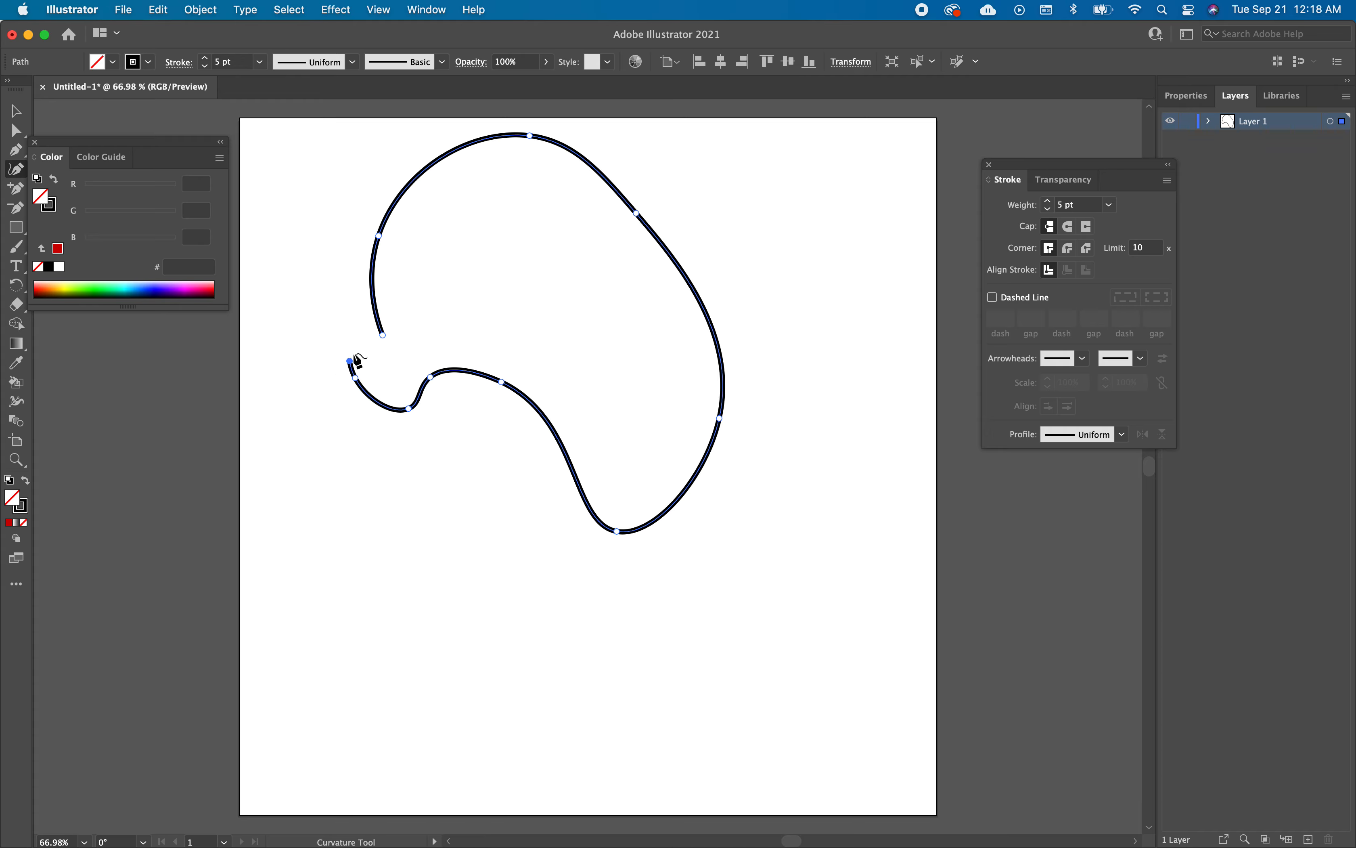
pyautogui.click(381, 333)
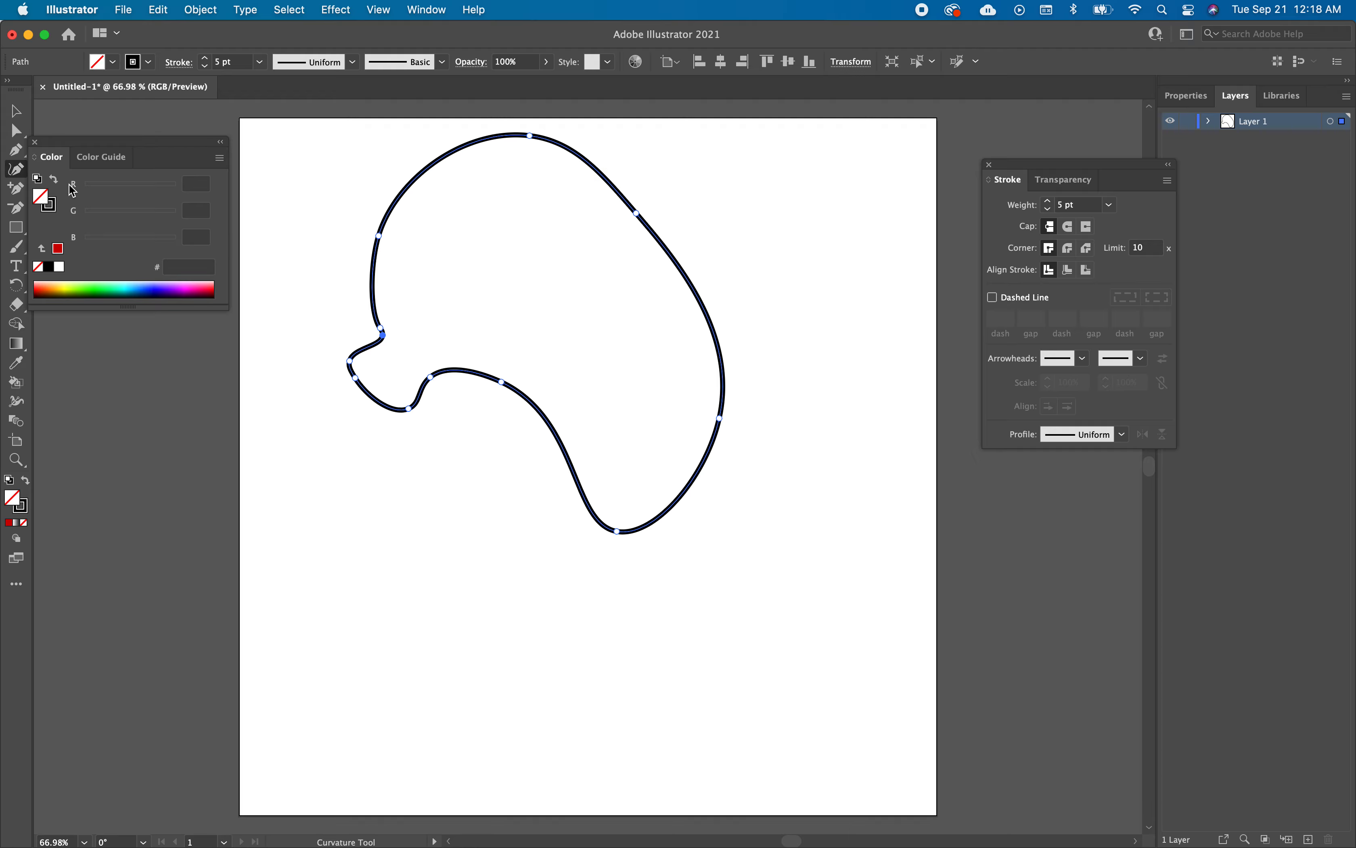
# Draw an open S-shaped curve that crosses the first shape's right side and ends inside its lower part.
pyautogui.click(773, 184)
pyautogui.click(666, 191)
pyautogui.click(543, 253)
pyautogui.click(569, 375)
pyautogui.click(652, 369)
pyautogui.click(768, 377)
pyautogui.click(779, 479)
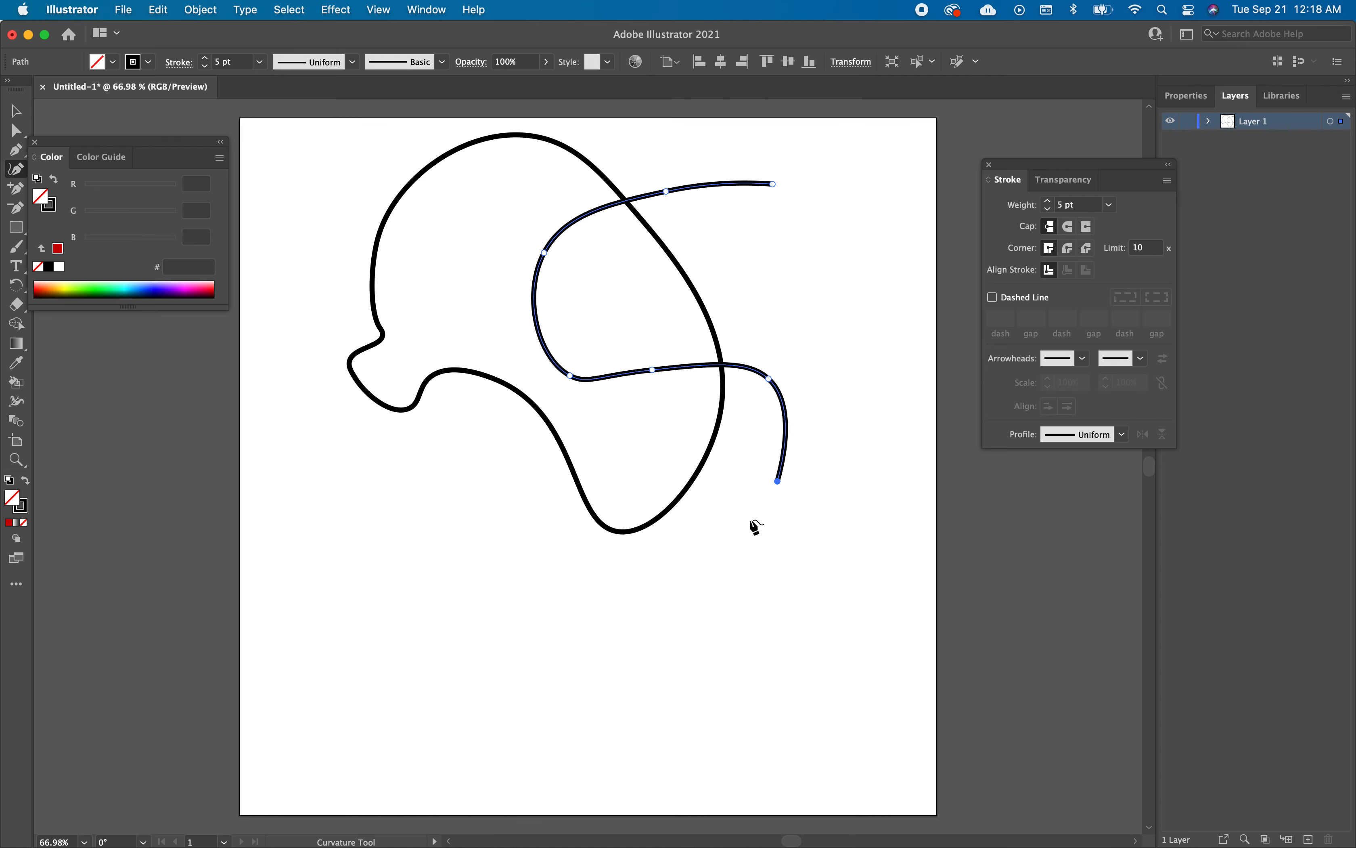
pyautogui.click(695, 498)
pyautogui.click(609, 460)
pyautogui.click(571, 468)
# Draw an outer curve around the lower and right sides, join it to both ends of the S-shaped curve to close the second shape, and deselect it.
pyautogui.click(506, 545)
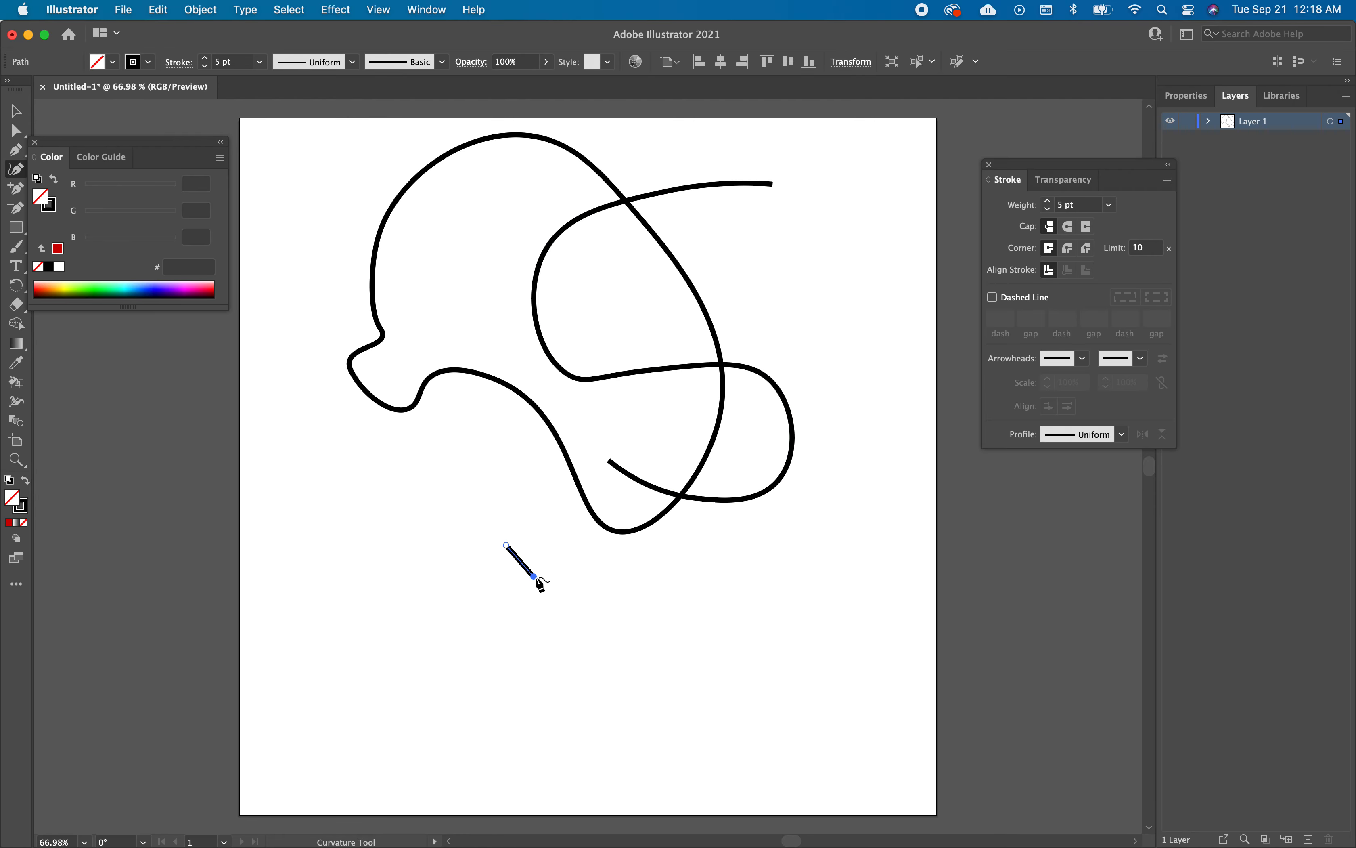
pyautogui.click(534, 577)
pyautogui.click(689, 602)
pyautogui.click(804, 540)
pyautogui.click(831, 473)
pyautogui.click(841, 383)
pyautogui.click(808, 229)
pyautogui.click(793, 211)
pyautogui.click(773, 183)
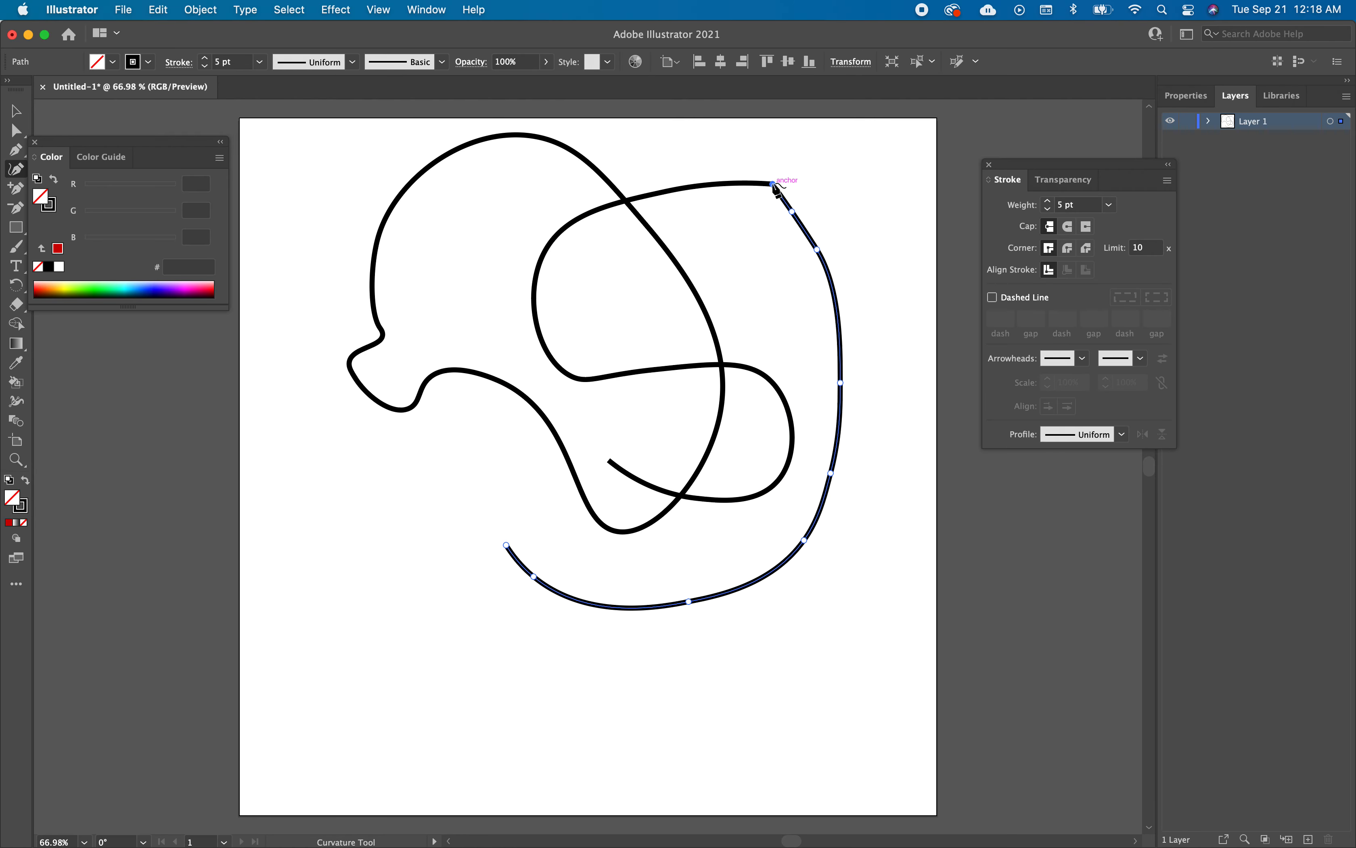
pyautogui.click(611, 461)
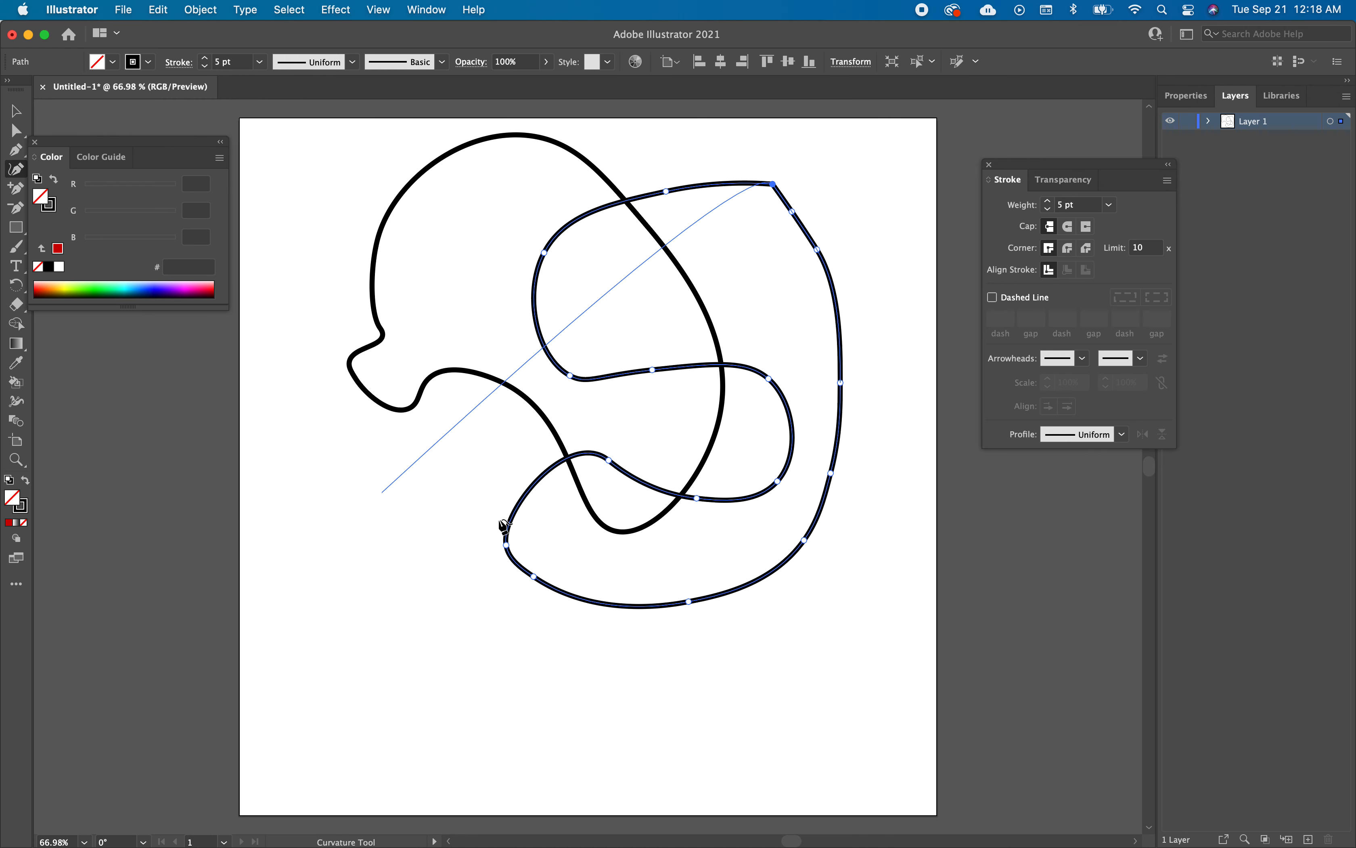
pyautogui.press('Escape')
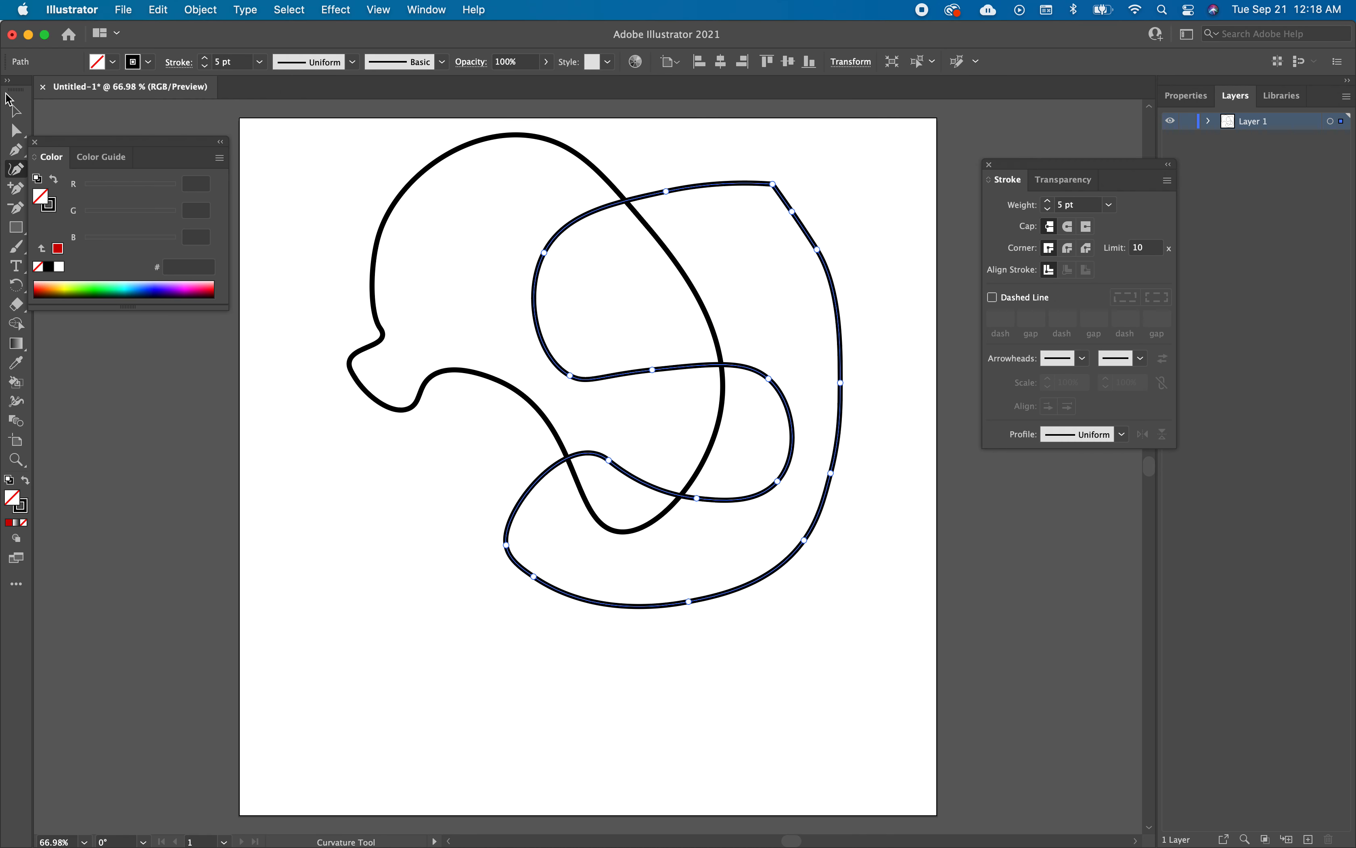
pyautogui.press('v')
pyautogui.click(445, 580)
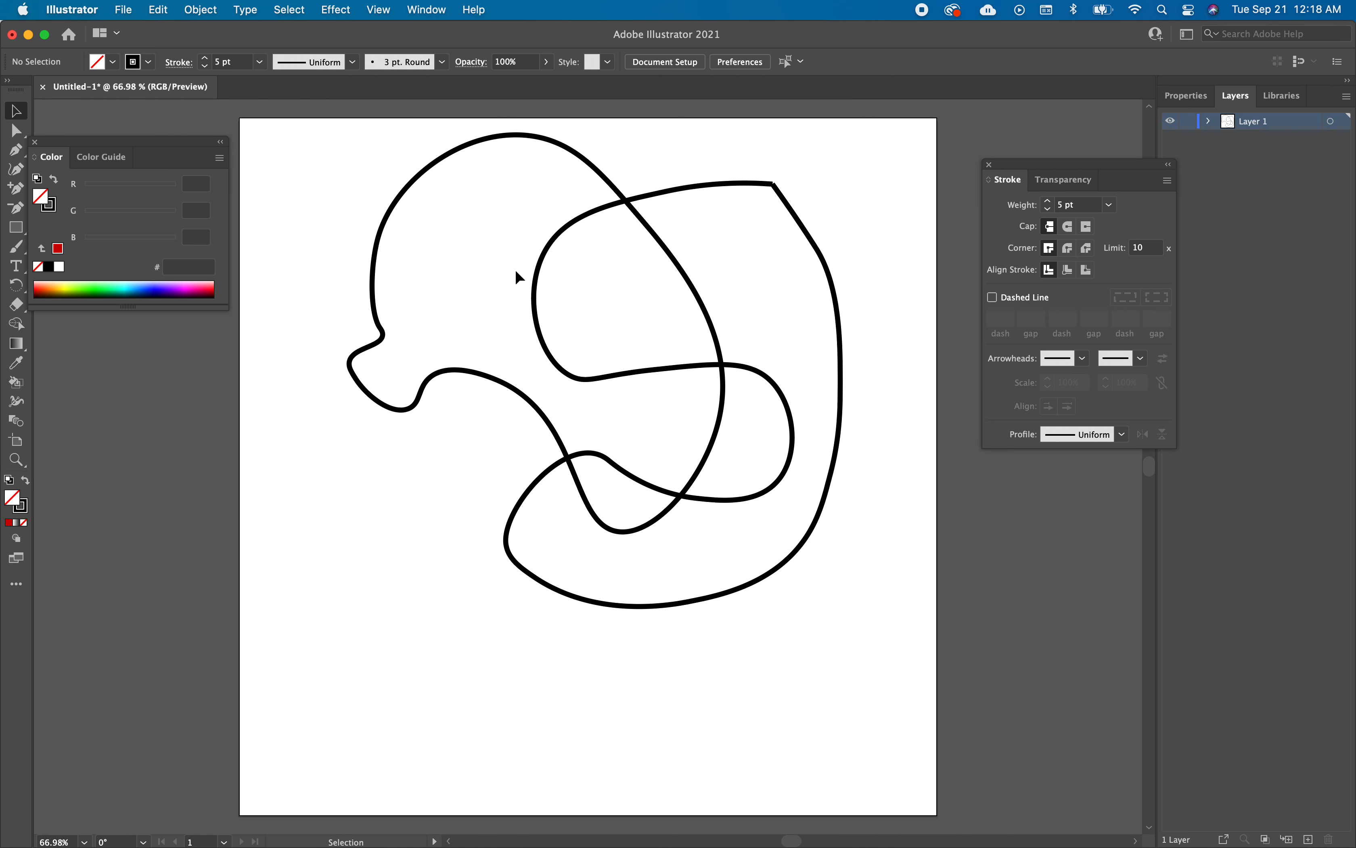
# Select each of the two overlapping shapes in turn to check them as separate paths.
pyautogui.click(790, 211)
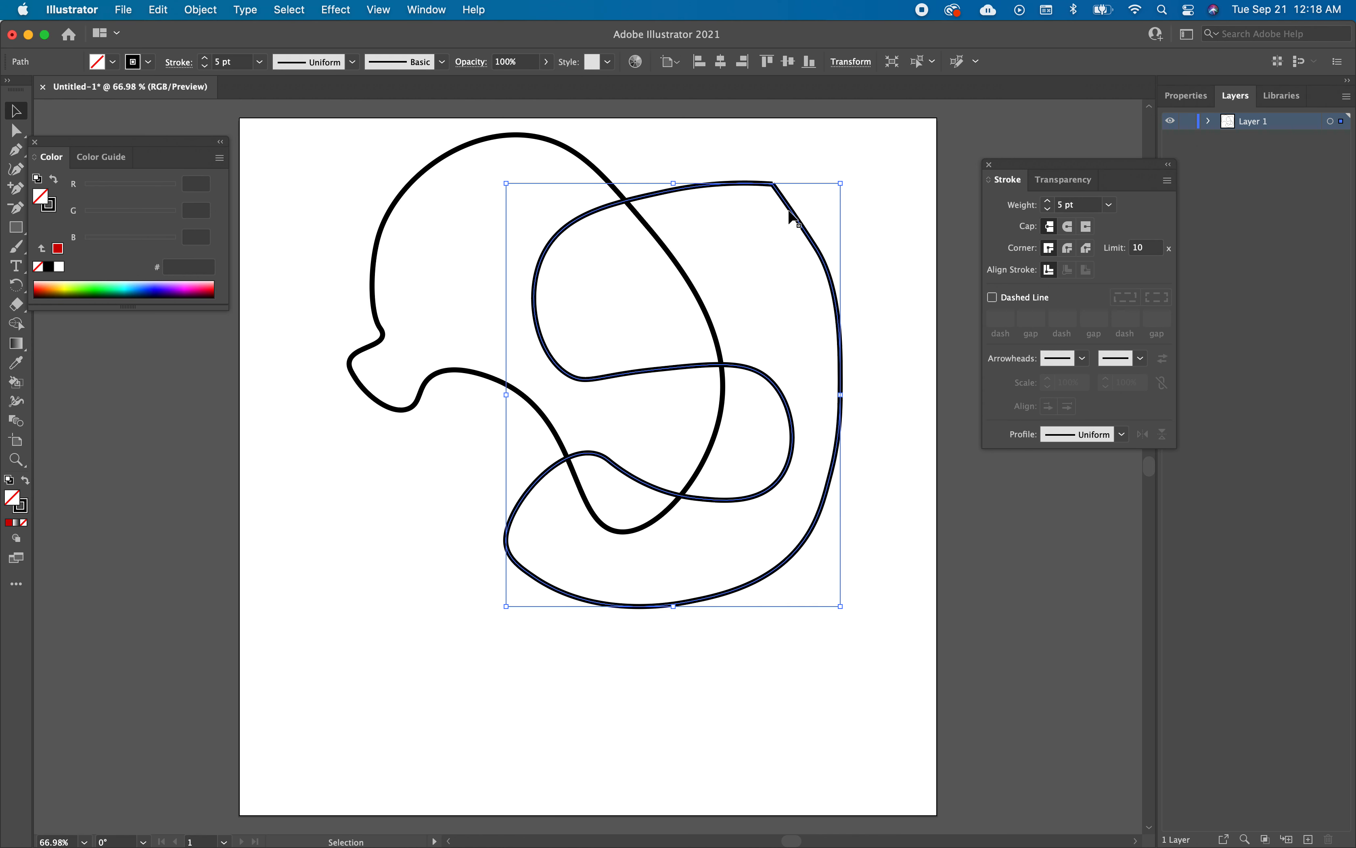
pyautogui.click(563, 144)
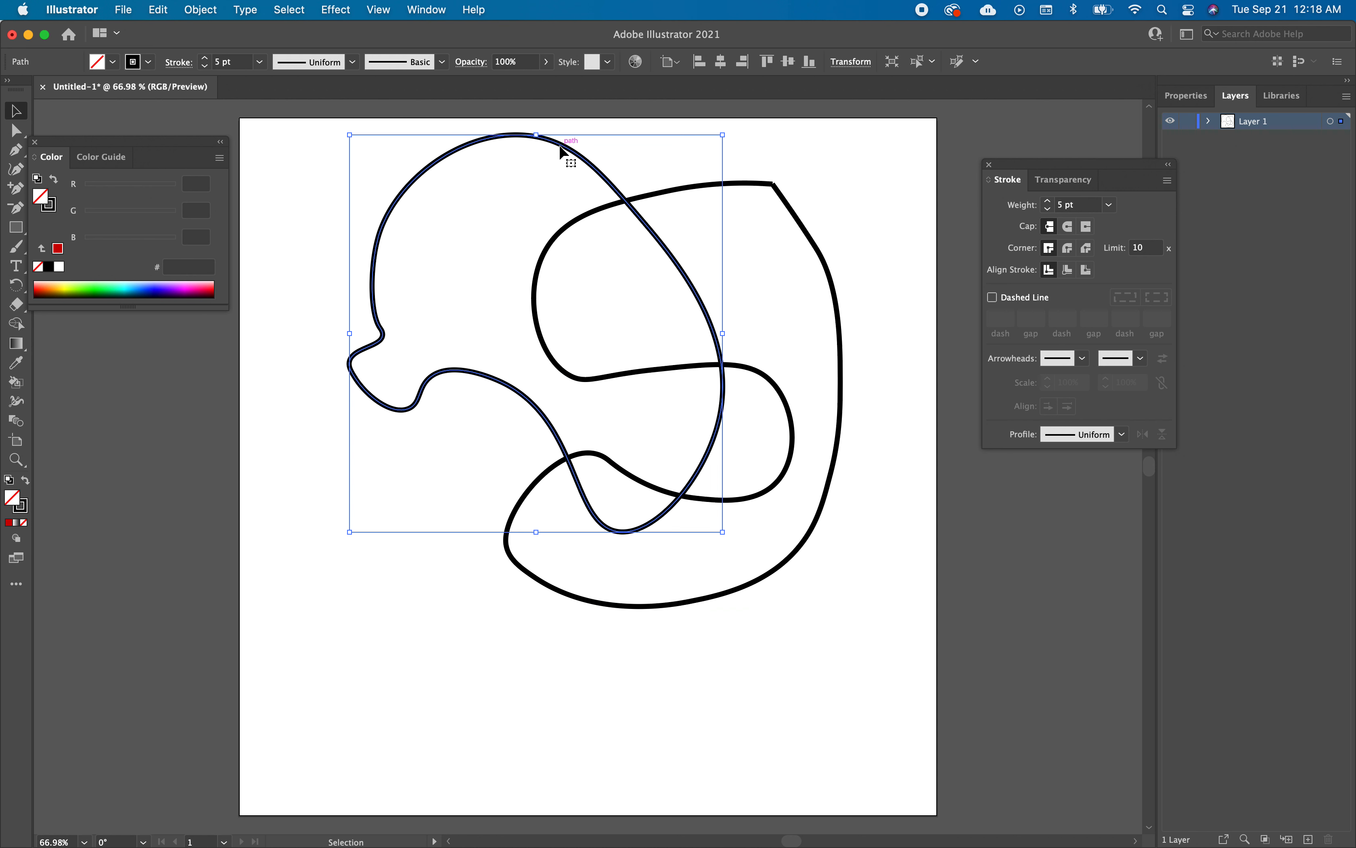
pyautogui.click(375, 682)
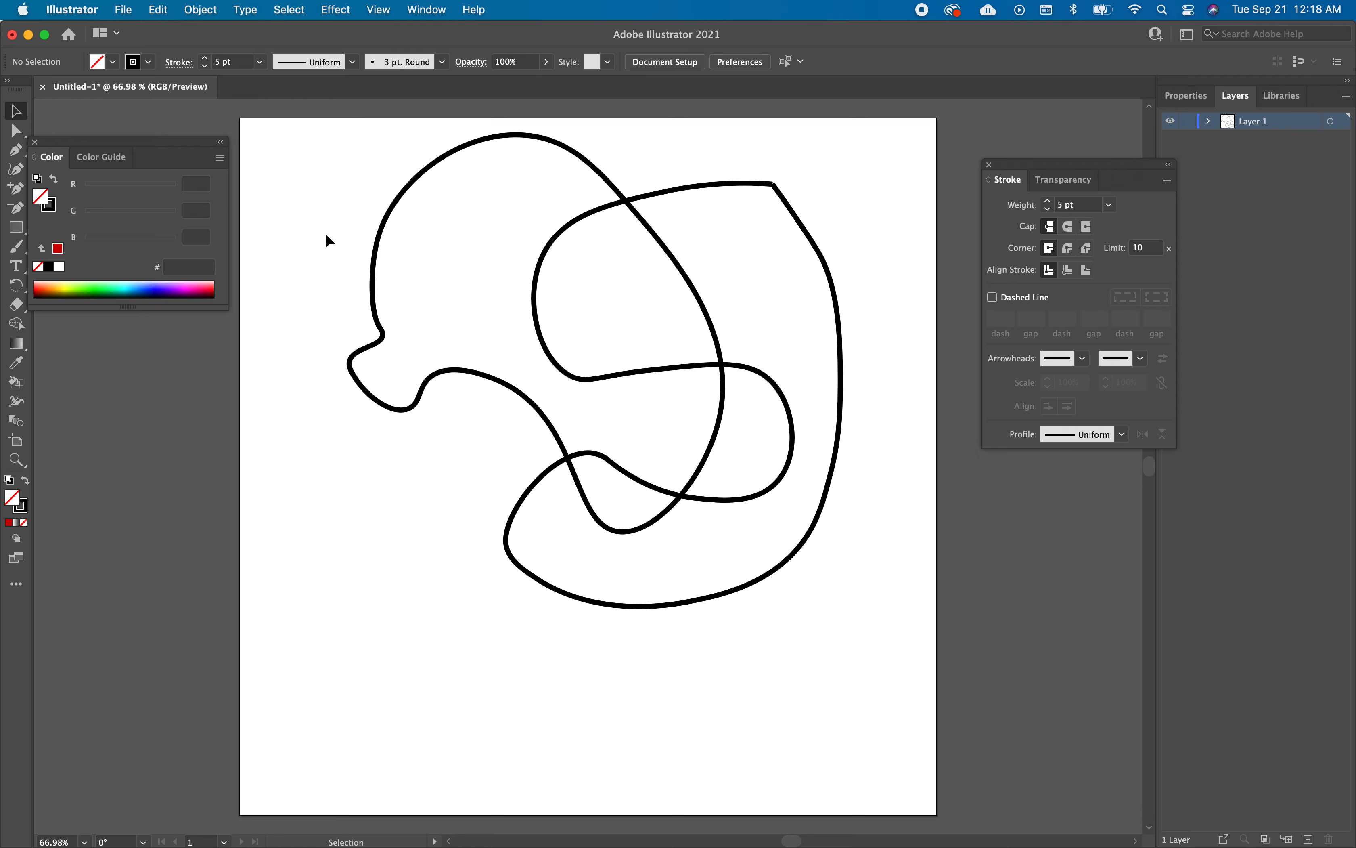
pyautogui.press('super+a')
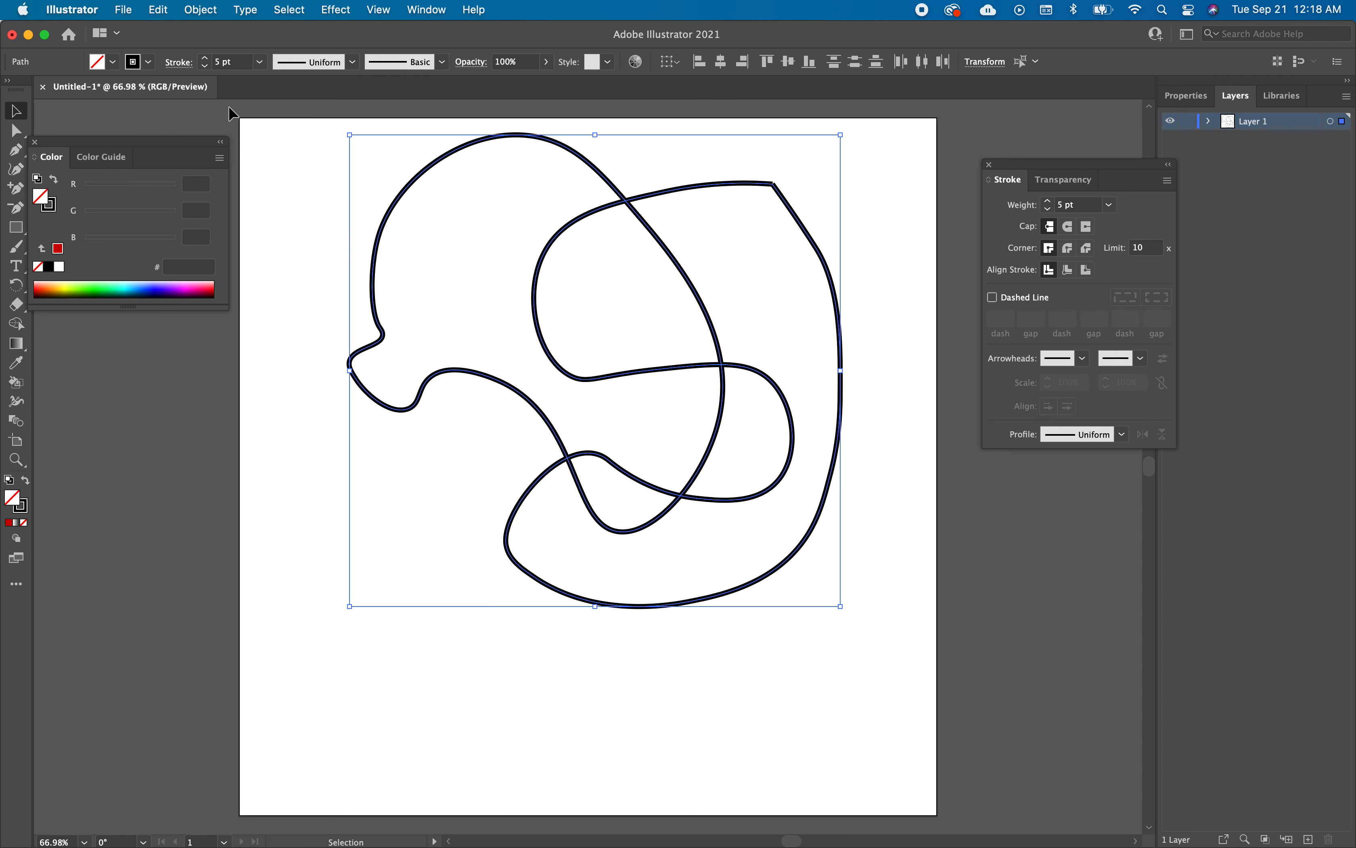
pyautogui.click(212, 12)
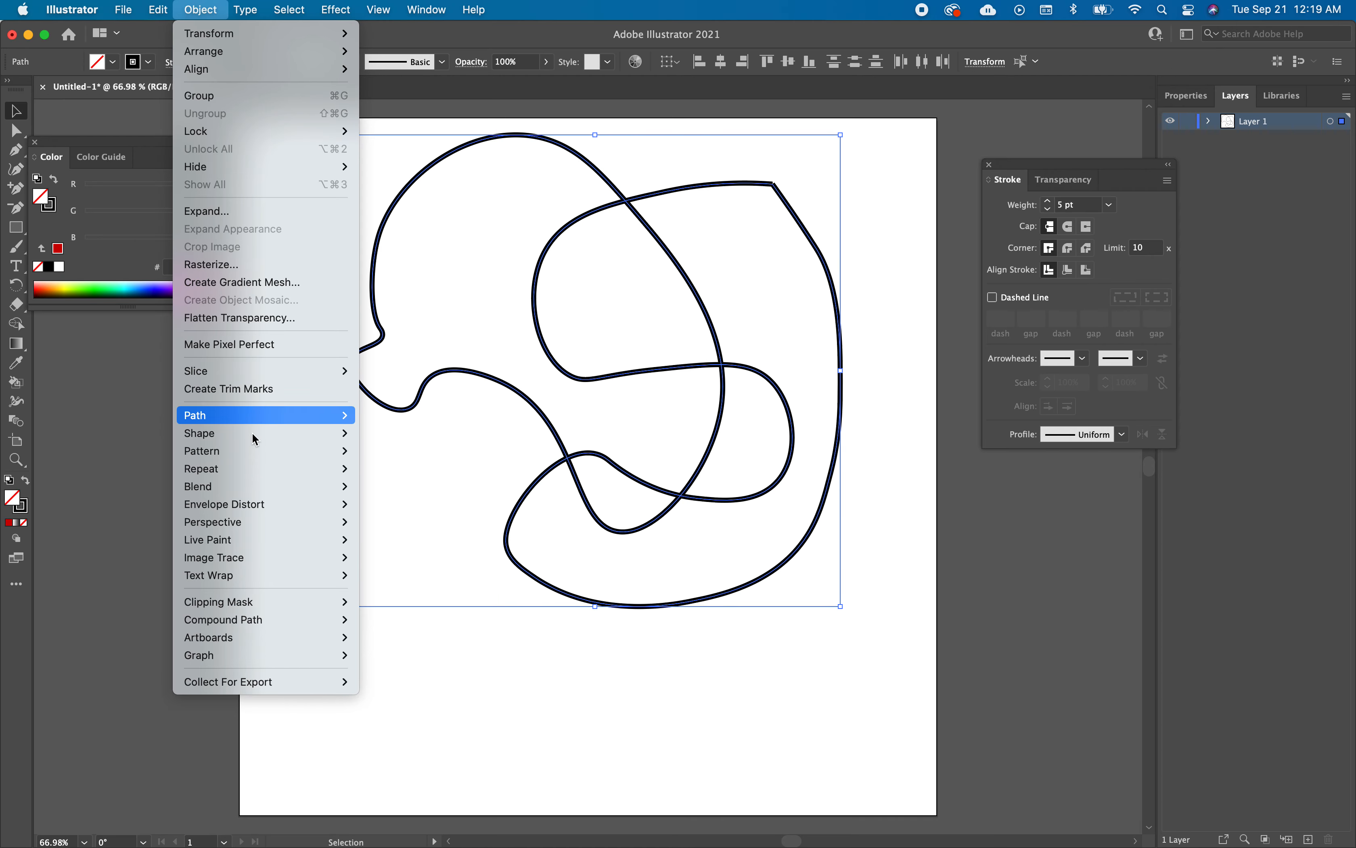
pyautogui.moveTo(288, 561)
pyautogui.click(578, 710)
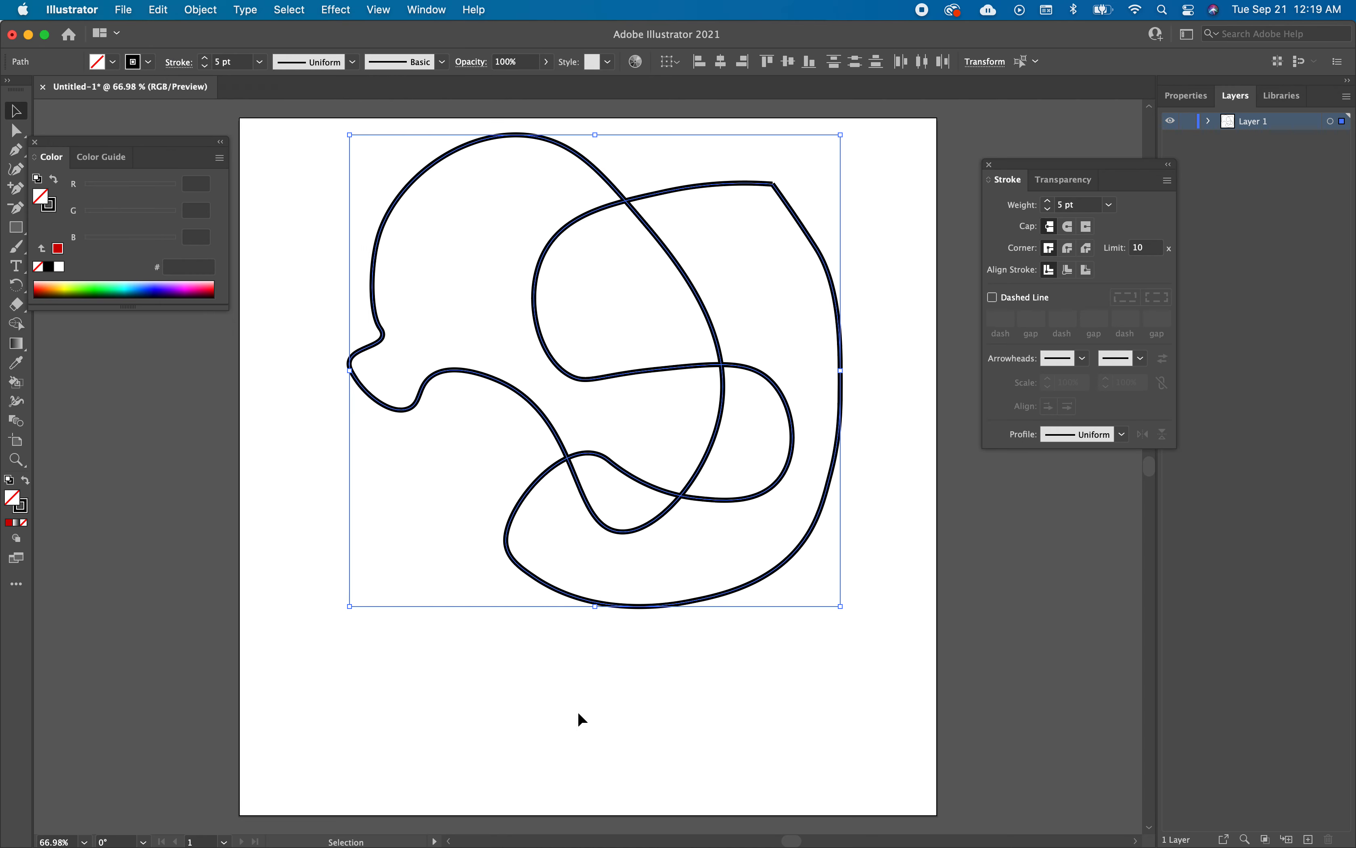
pyautogui.click(584, 700)
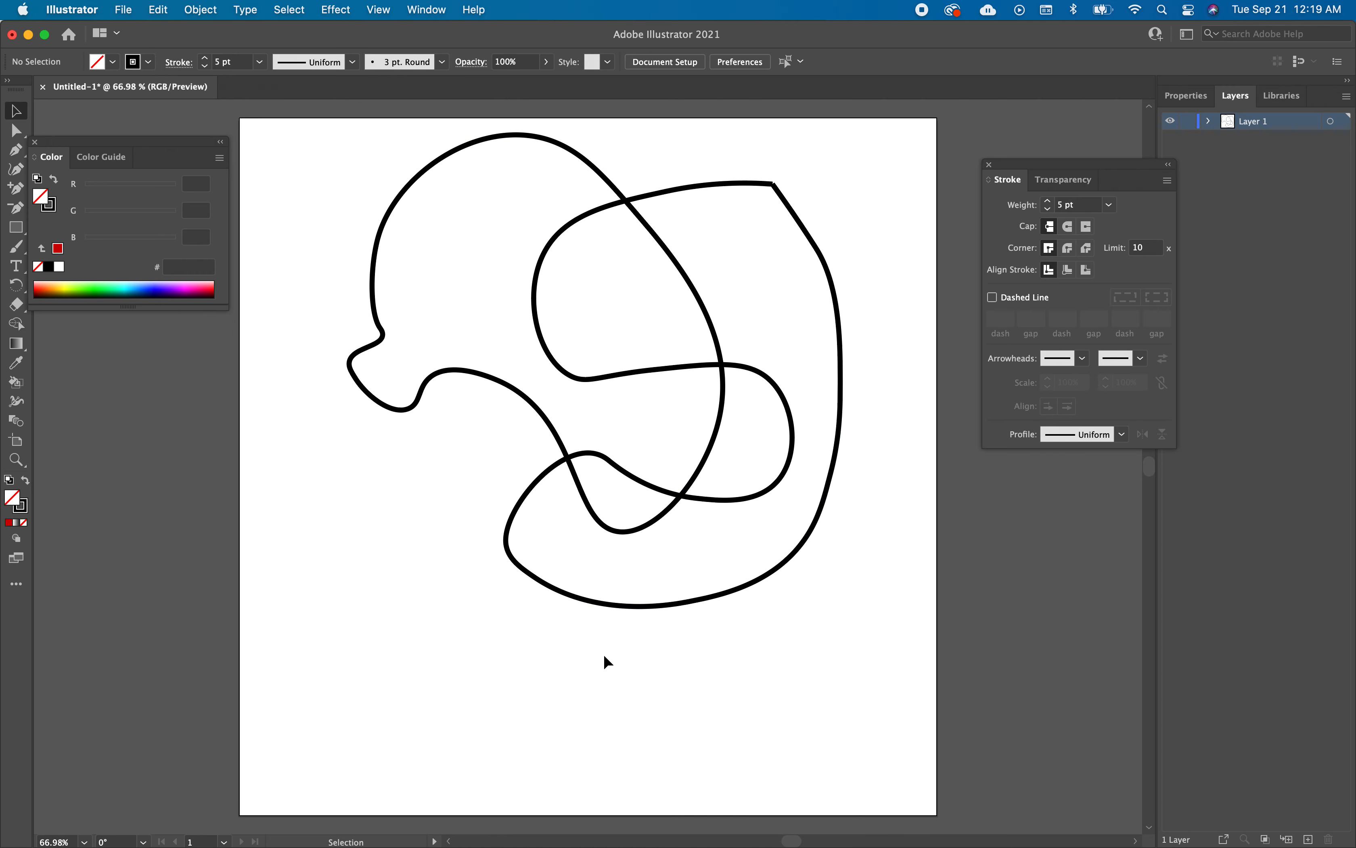
pyautogui.click(202, 10)
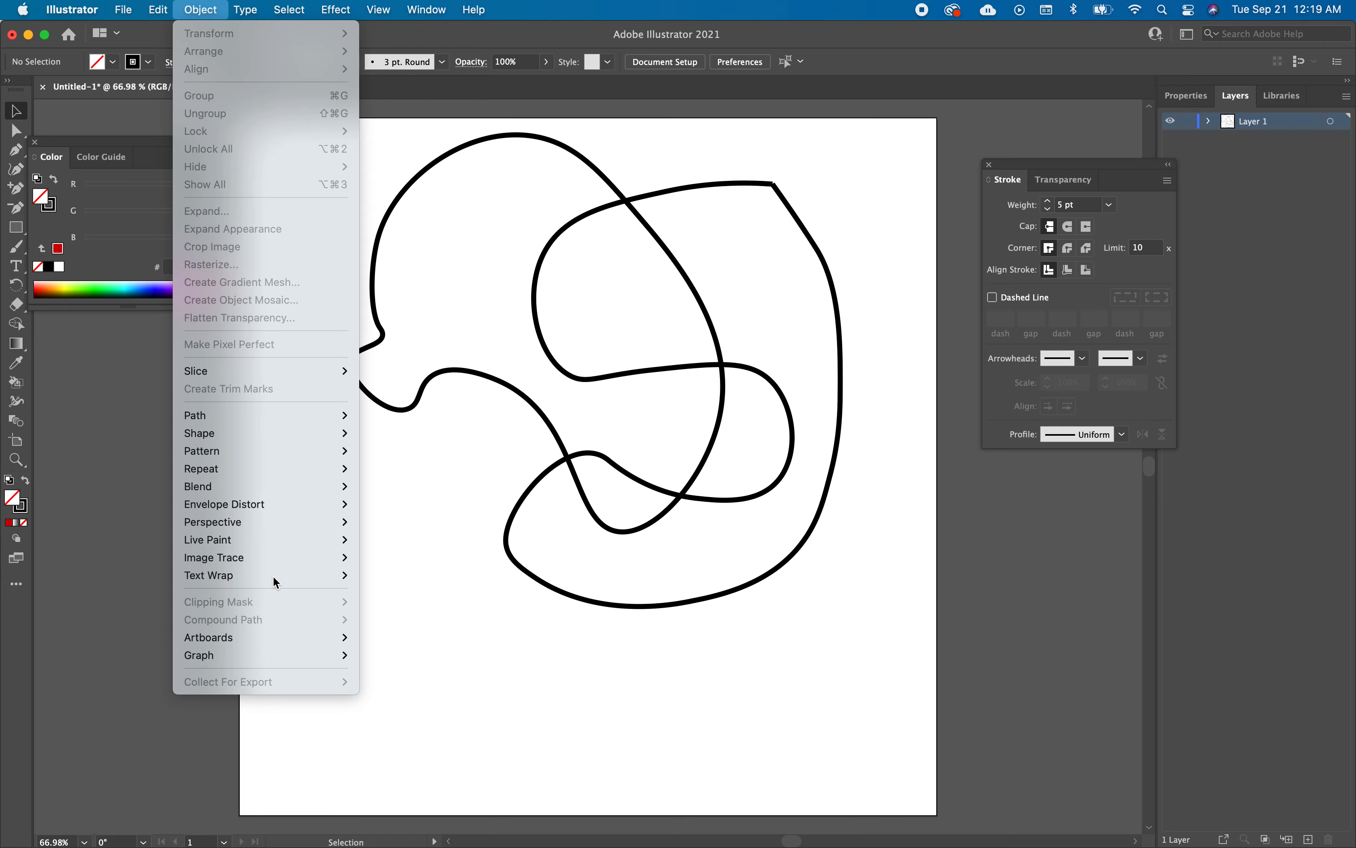
pyautogui.moveTo(263, 543)
pyautogui.click(784, 723)
# Select both overlapping shapes and make them into one Live Paint group.
pyautogui.moveTo(788, 714)
pyautogui.mouseDown()
pyautogui.moveTo(463, 263)
pyautogui.moveTo(354, 155)
pyautogui.mouseUp()
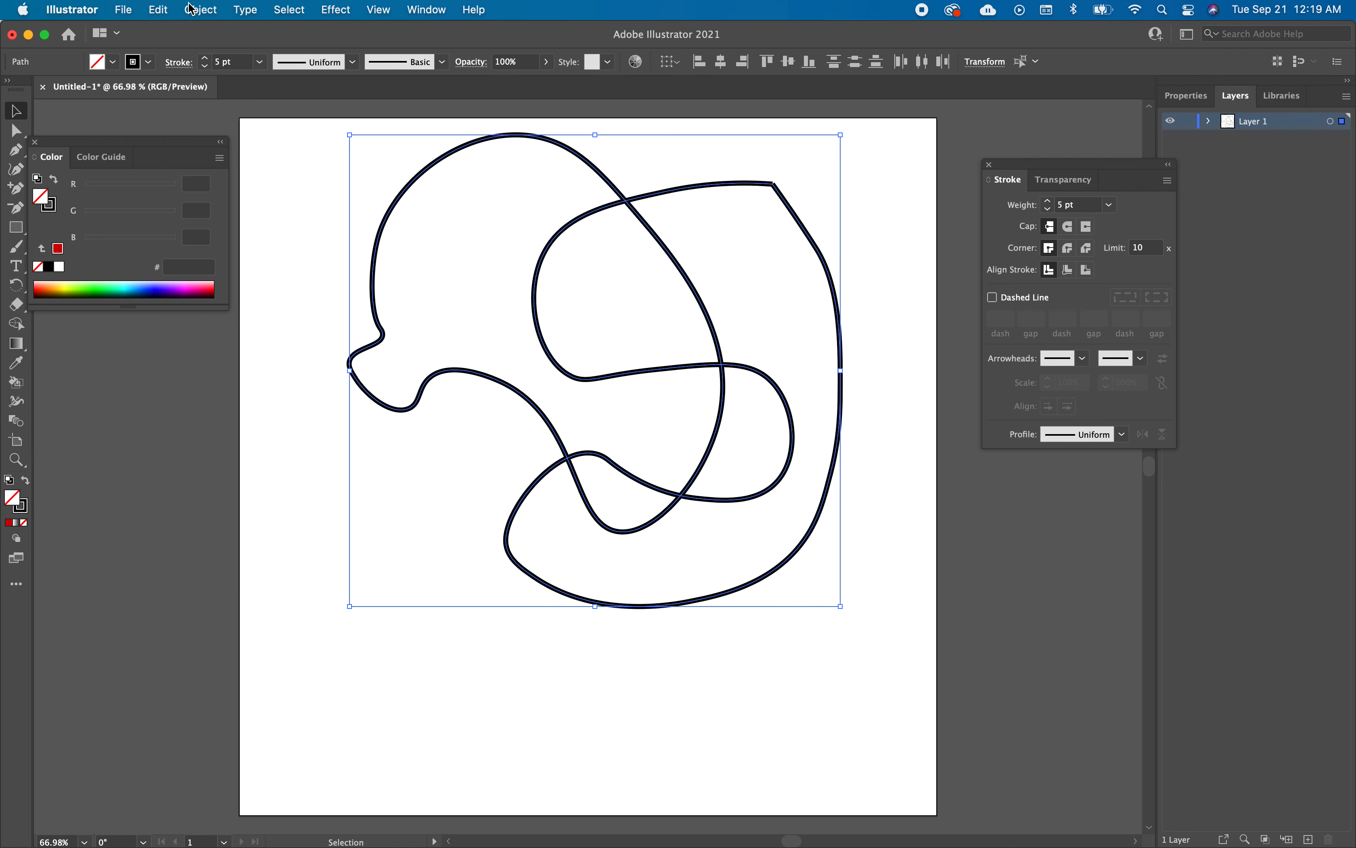
pyautogui.click(201, 10)
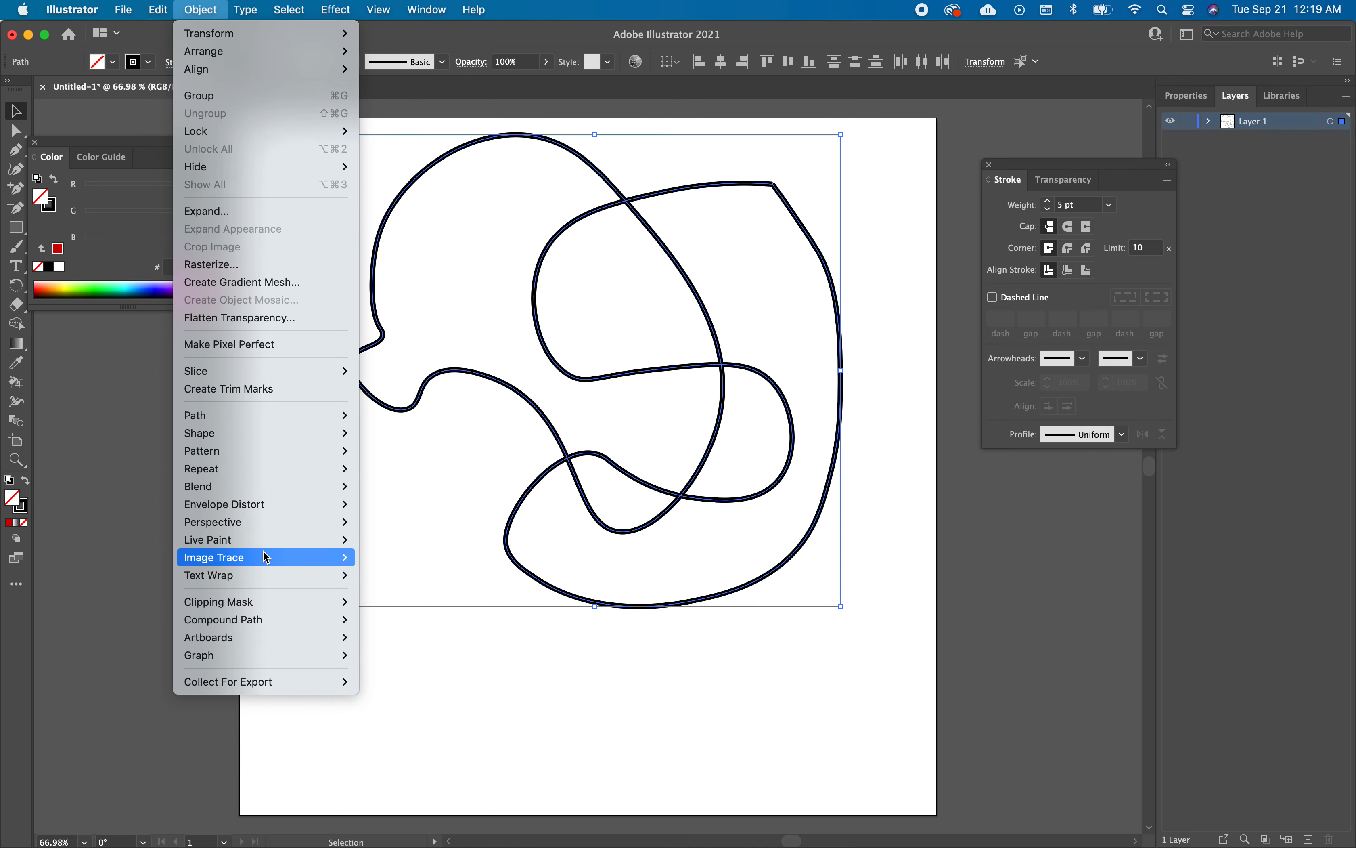
pyautogui.moveTo(267, 549)
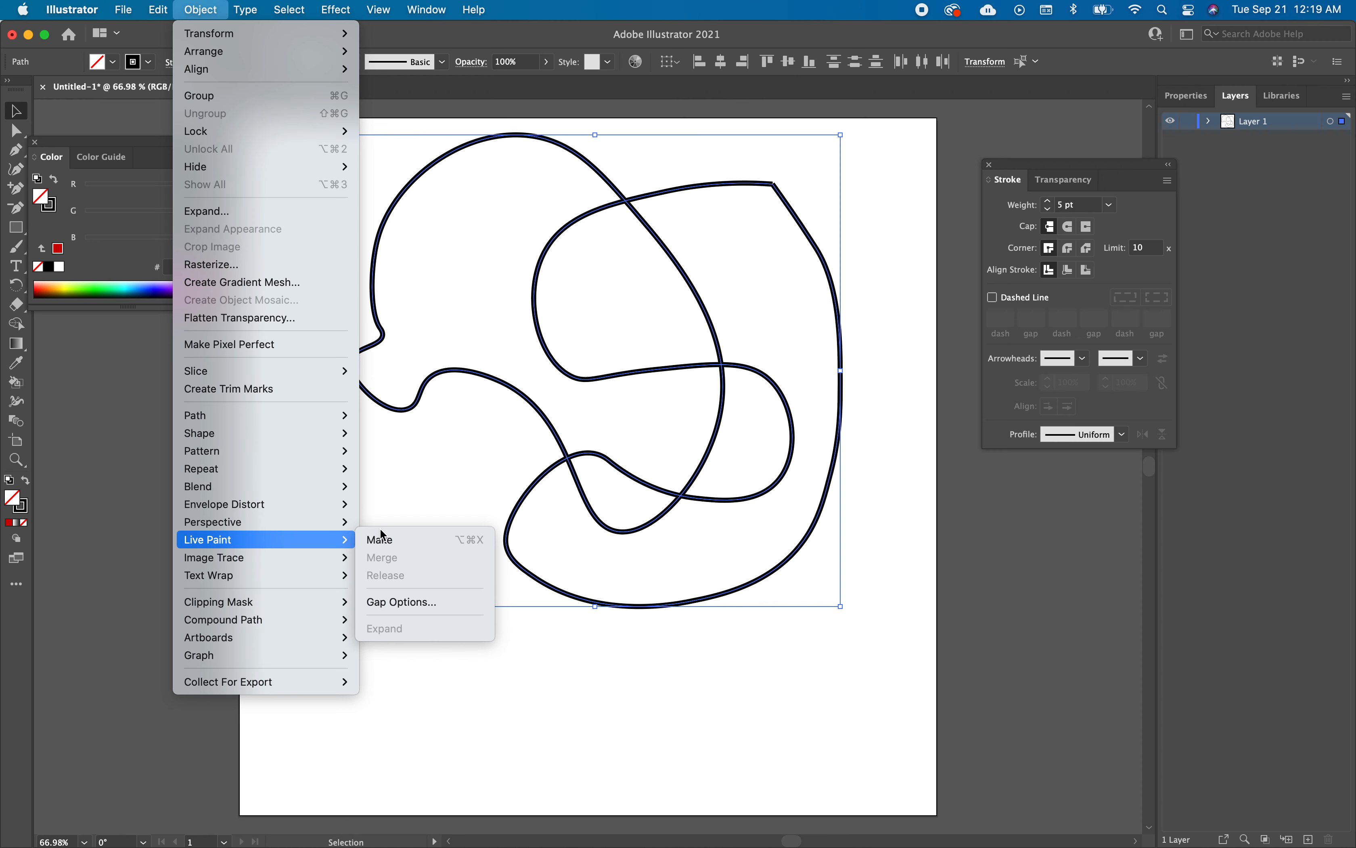
pyautogui.click(418, 535)
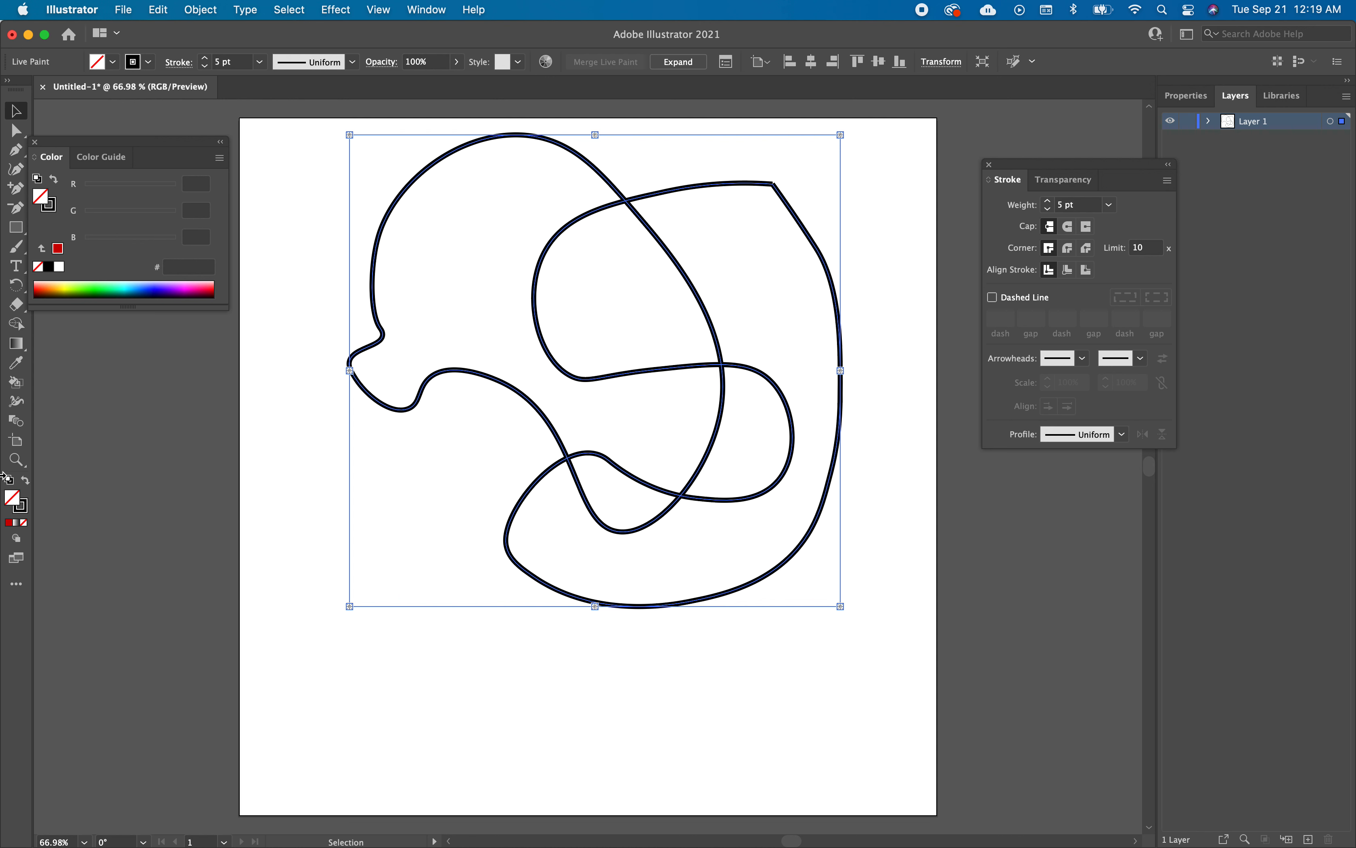
# Fill the whole Live Paint group with light red CC6666, and change its fill to dark brown 663333.
pyautogui.doubleClick(13, 498)
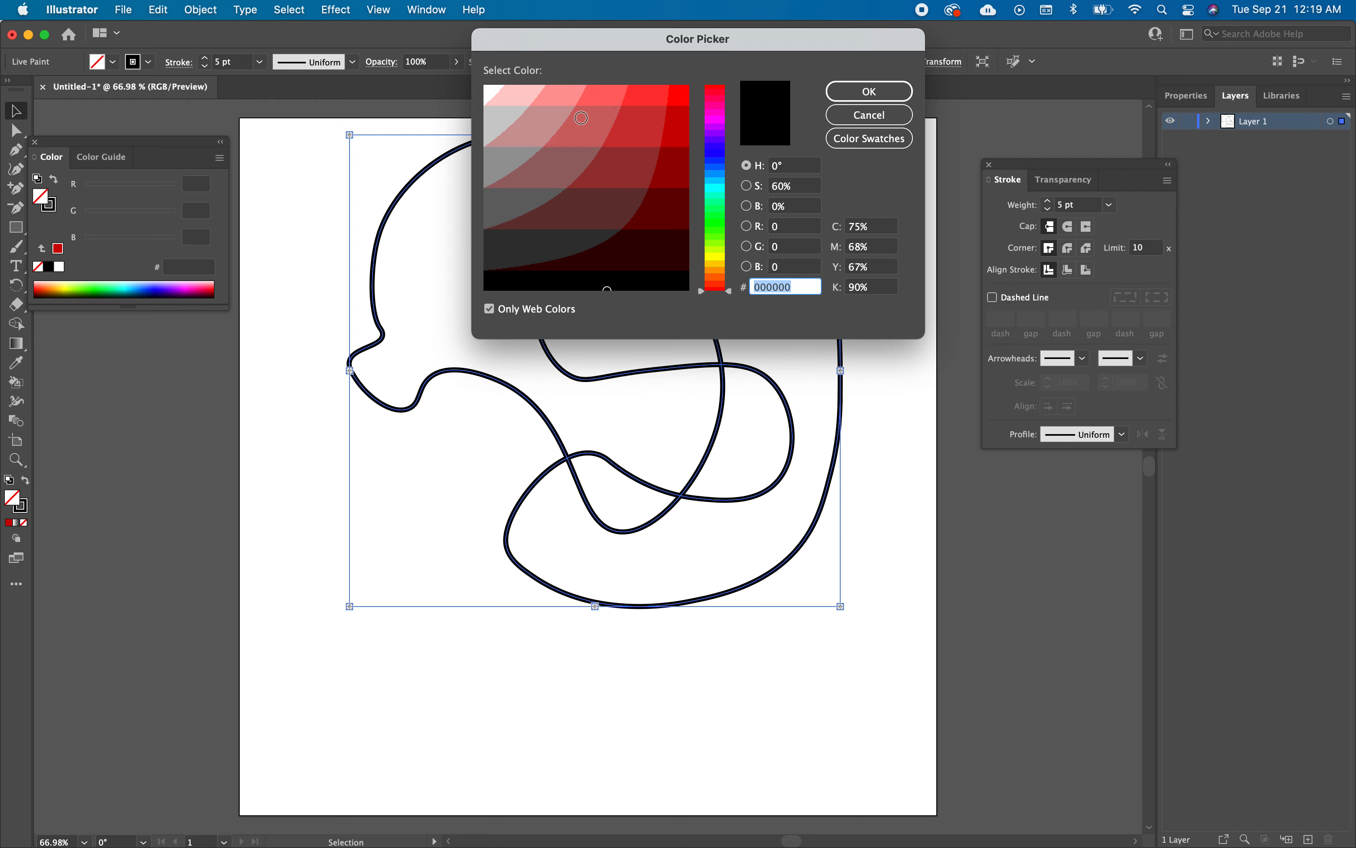
pyautogui.click(596, 128)
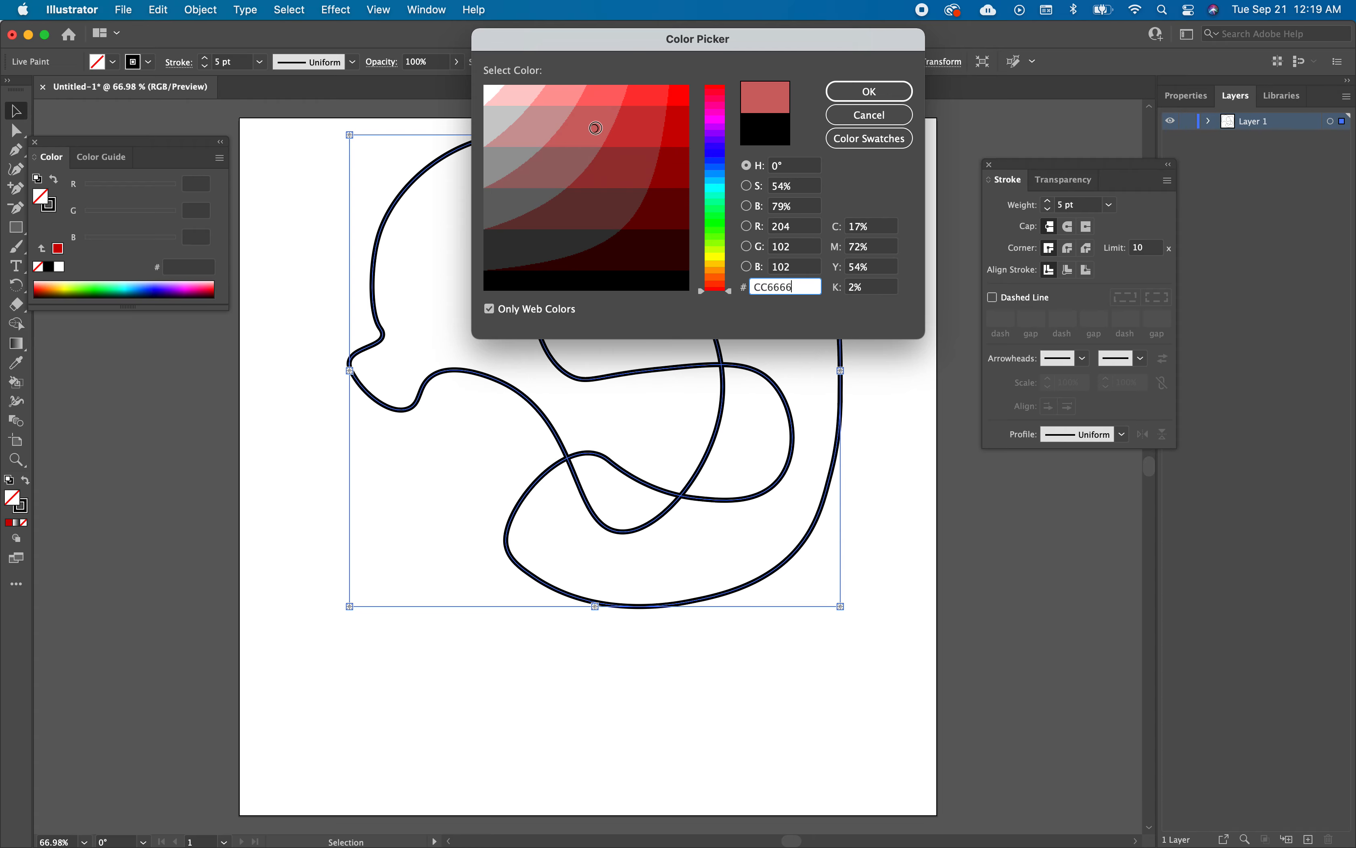
pyautogui.click(862, 95)
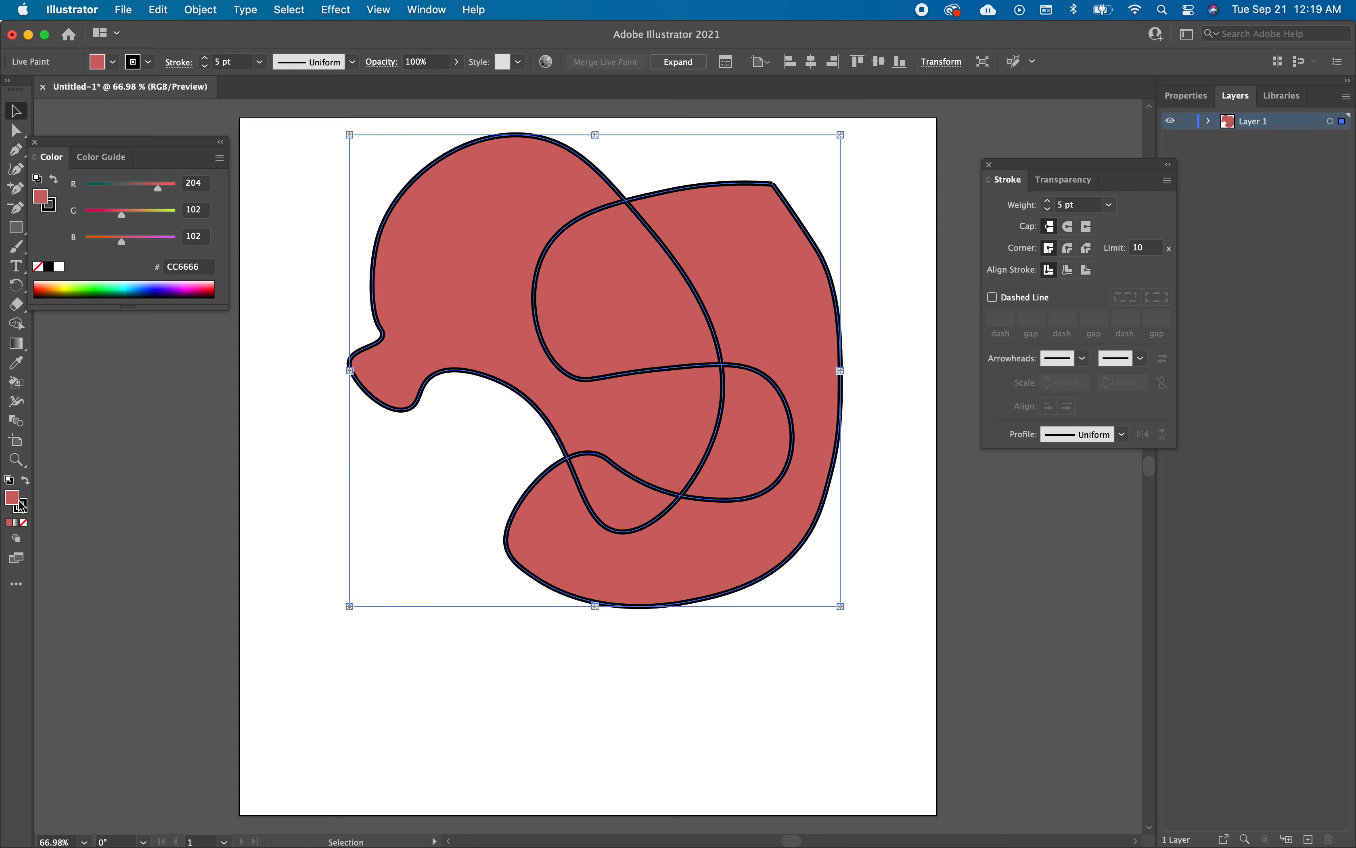
pyautogui.doubleClick(13, 497)
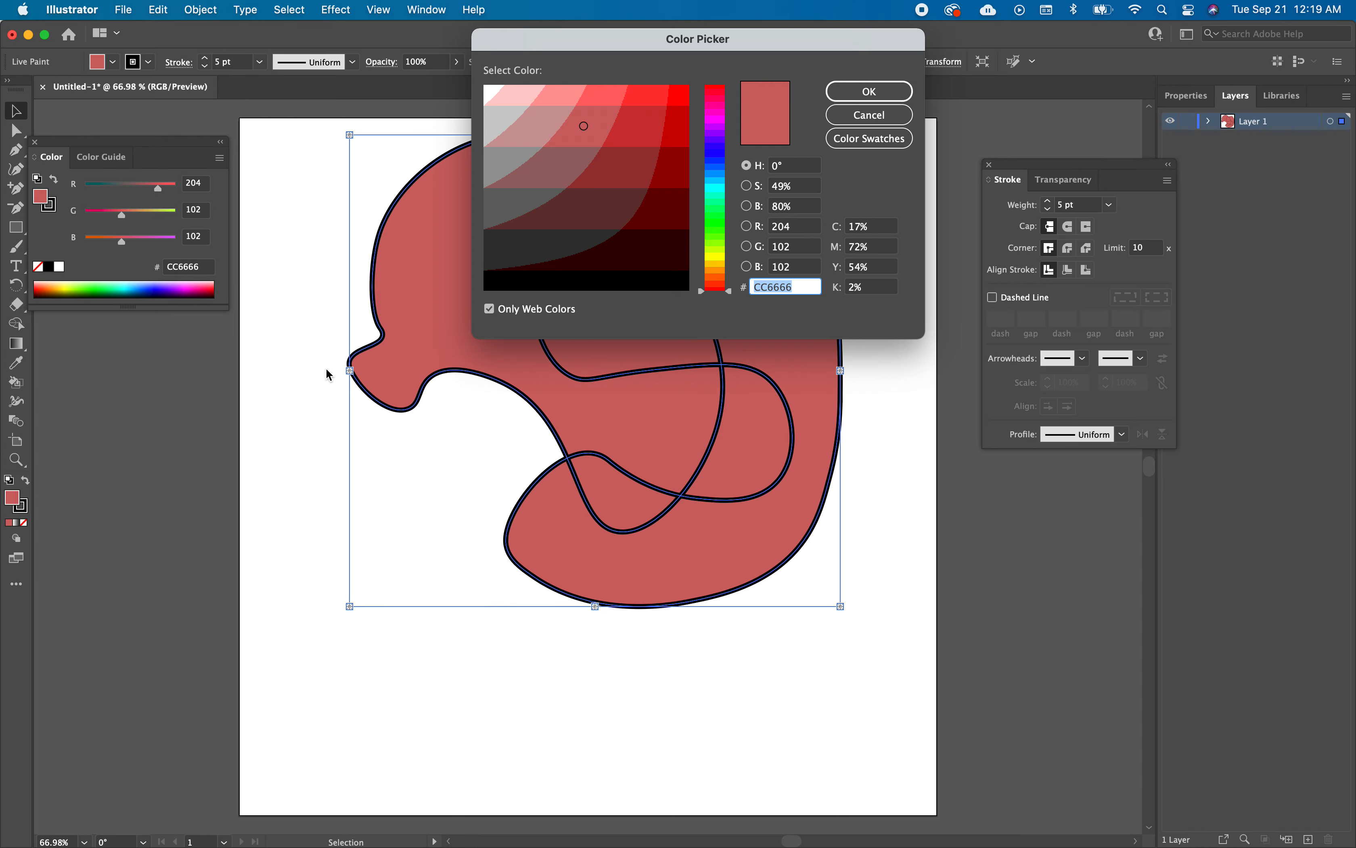
pyautogui.click(580, 200)
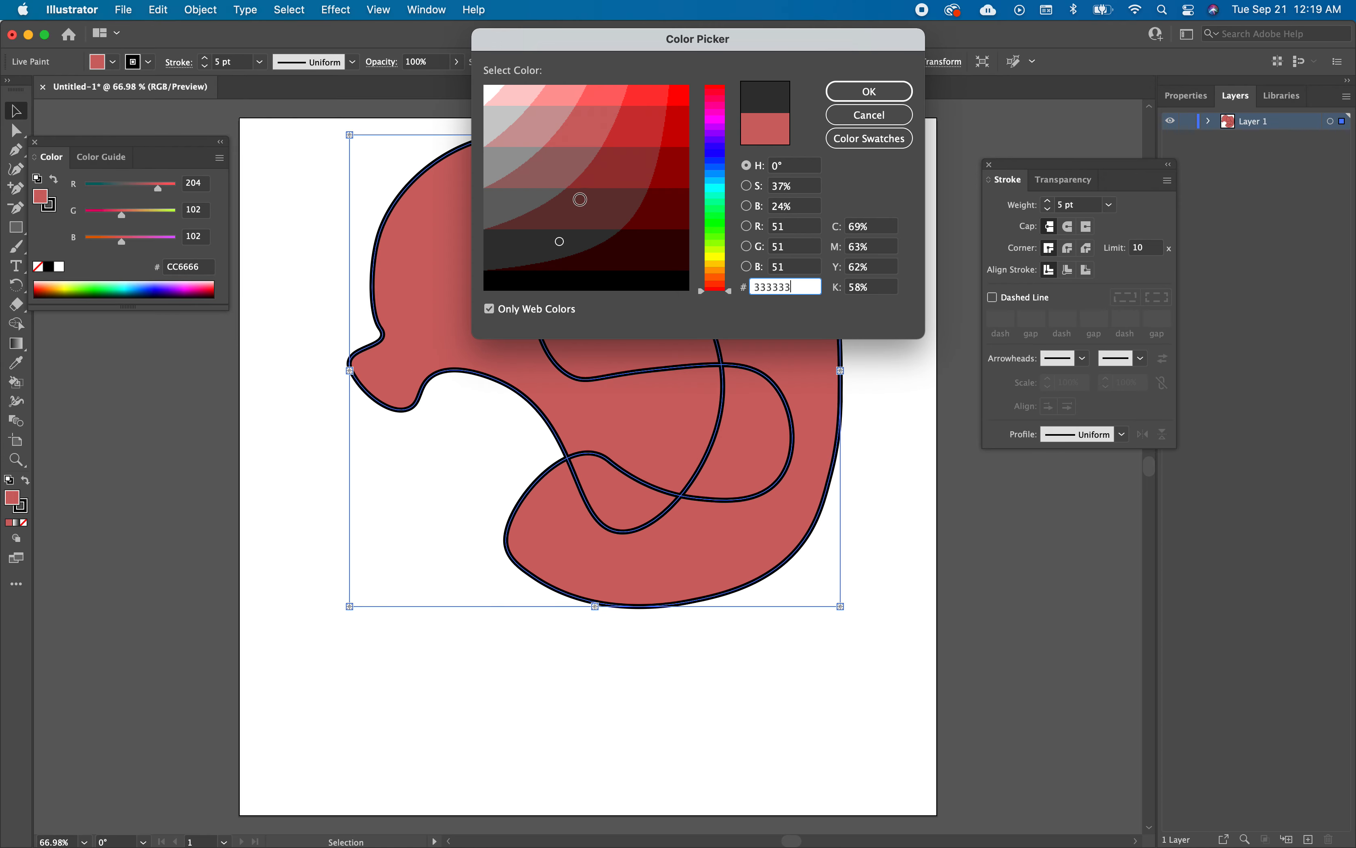
pyautogui.click(862, 93)
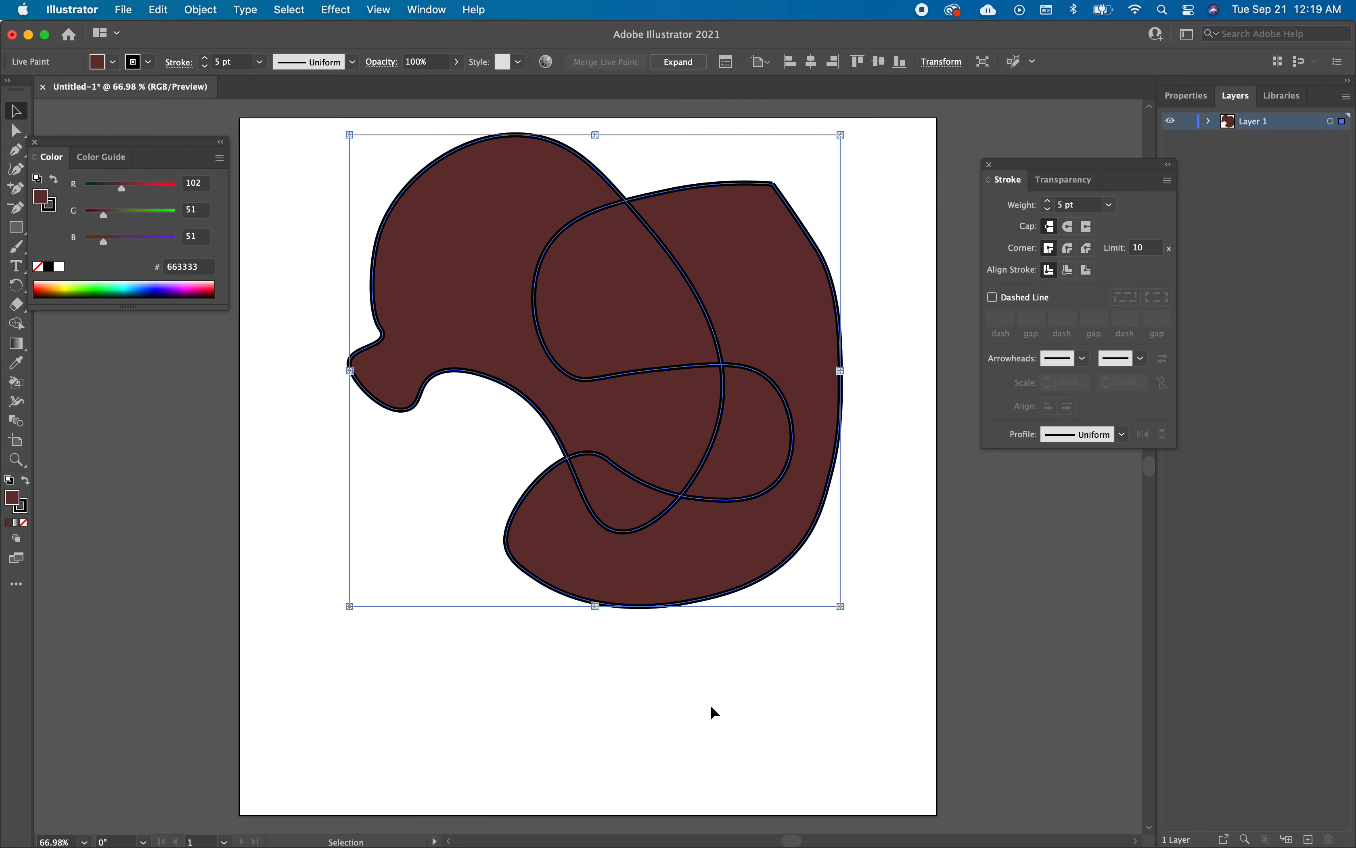
pyautogui.click(711, 707)
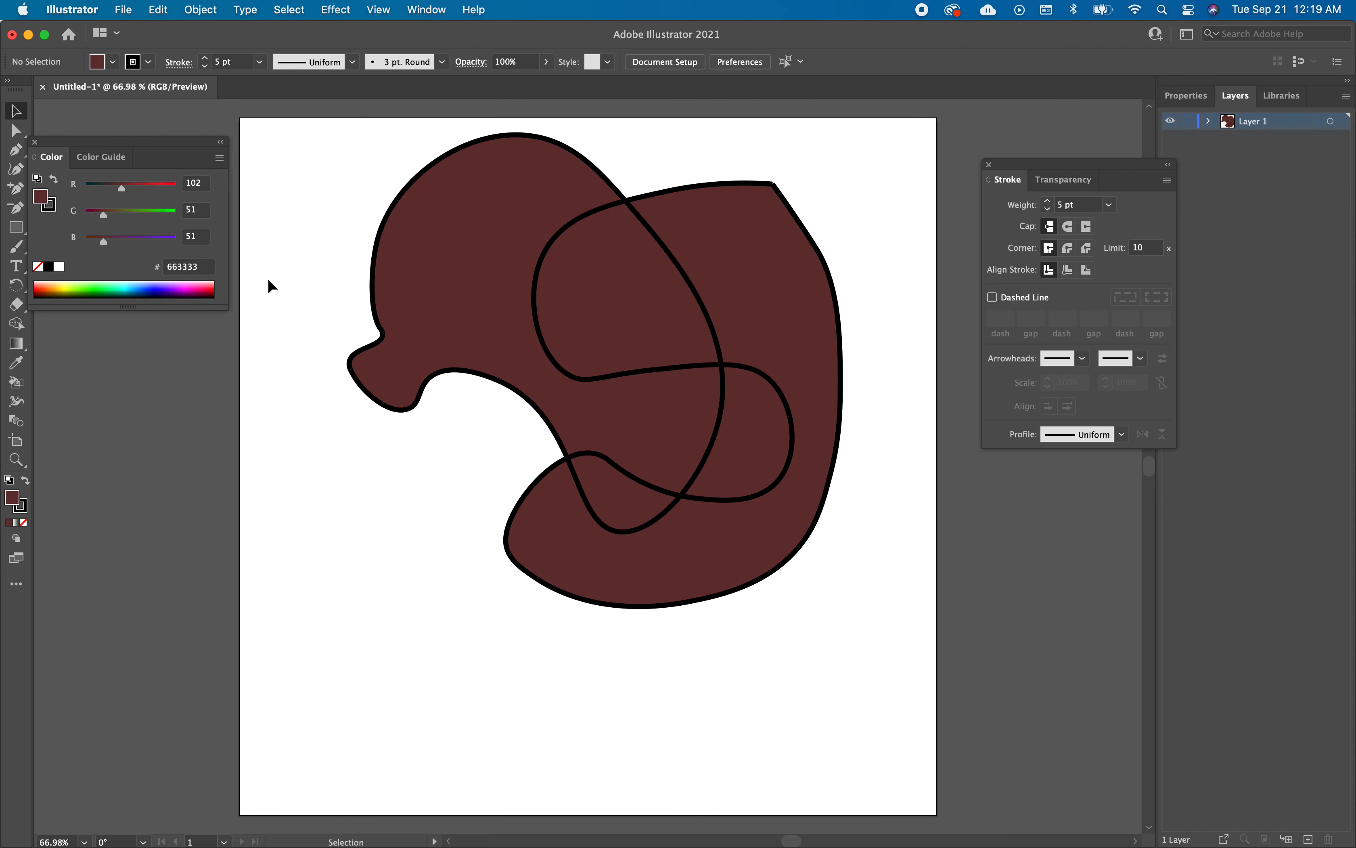
# Undo the last two fill changes on the Live Paint group and deselect it.
pyautogui.press('super+z')
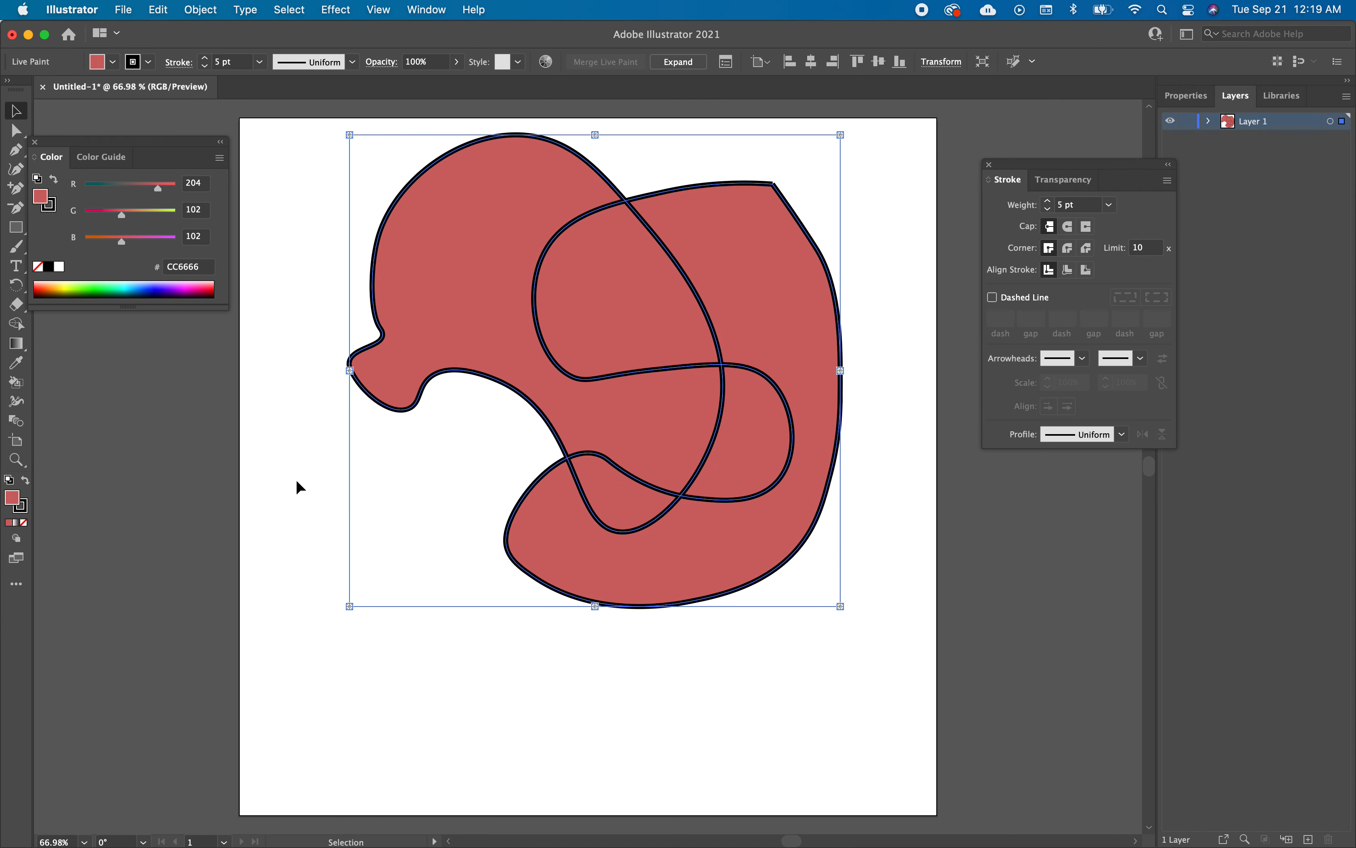
pyautogui.press('super+z')
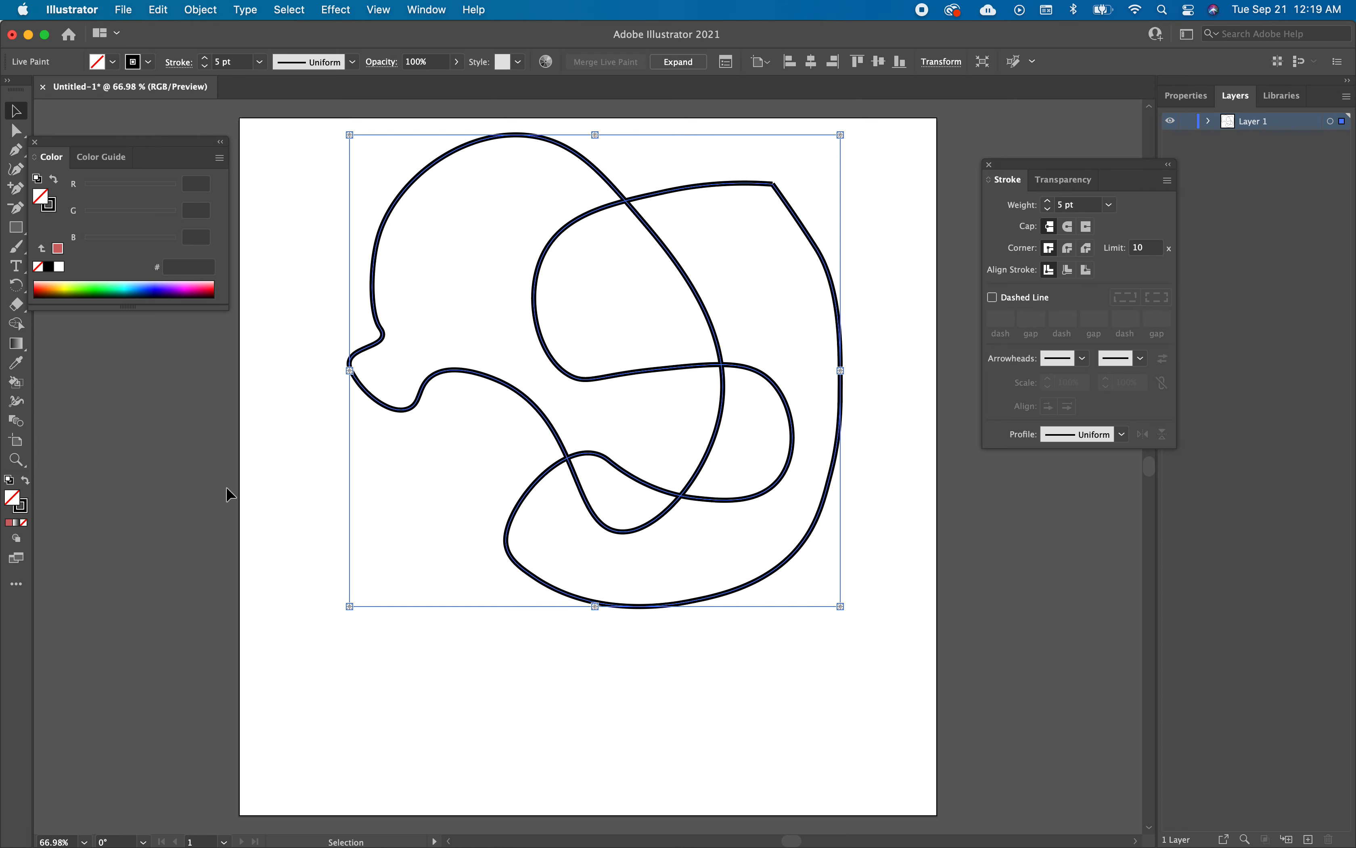
pyautogui.click(308, 476)
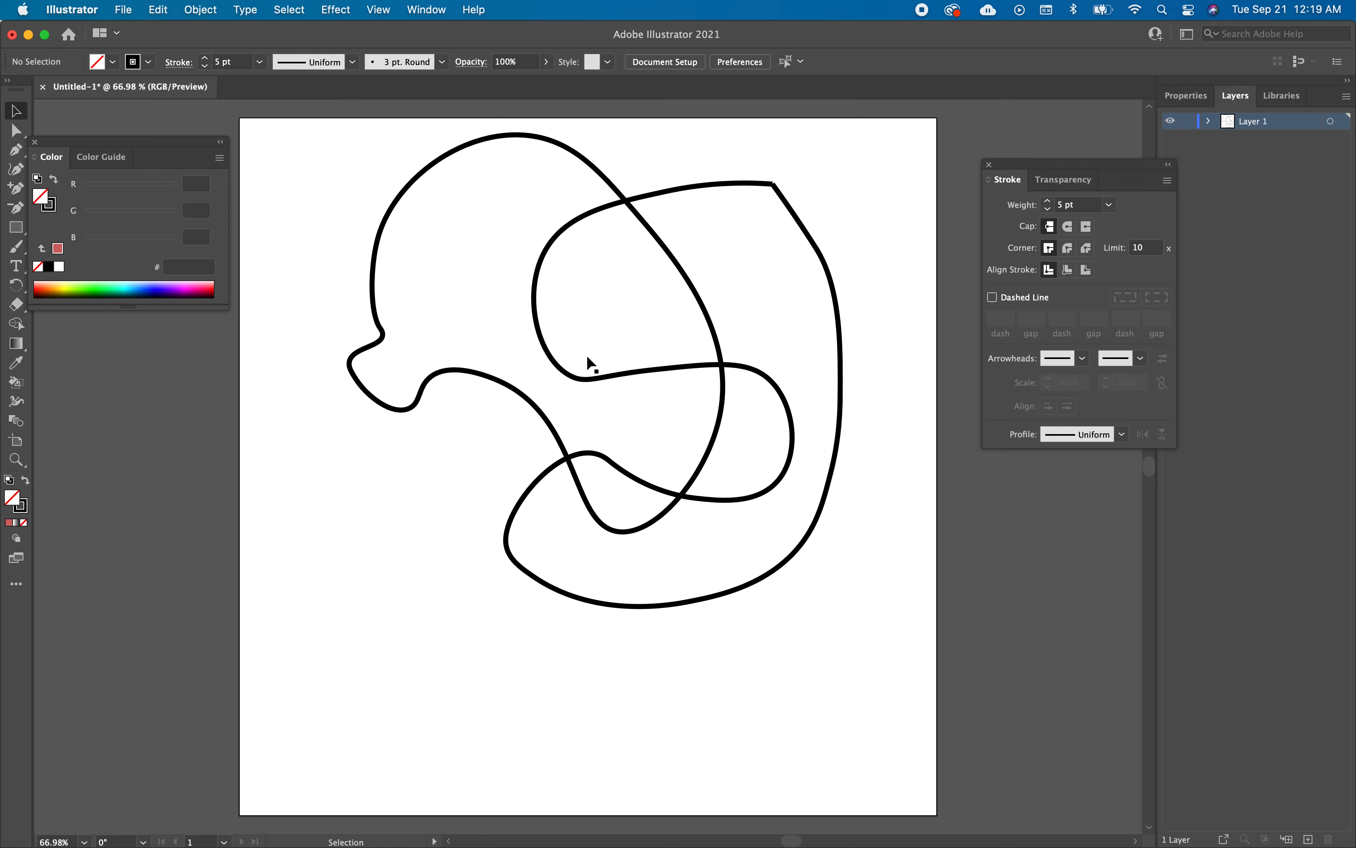
# Move the Live Paint group slightly down and to the left on the artboard, and deselect it.
pyautogui.moveTo(622, 199); pyautogui.dragTo(609, 247)
pyautogui.click(269, 464)
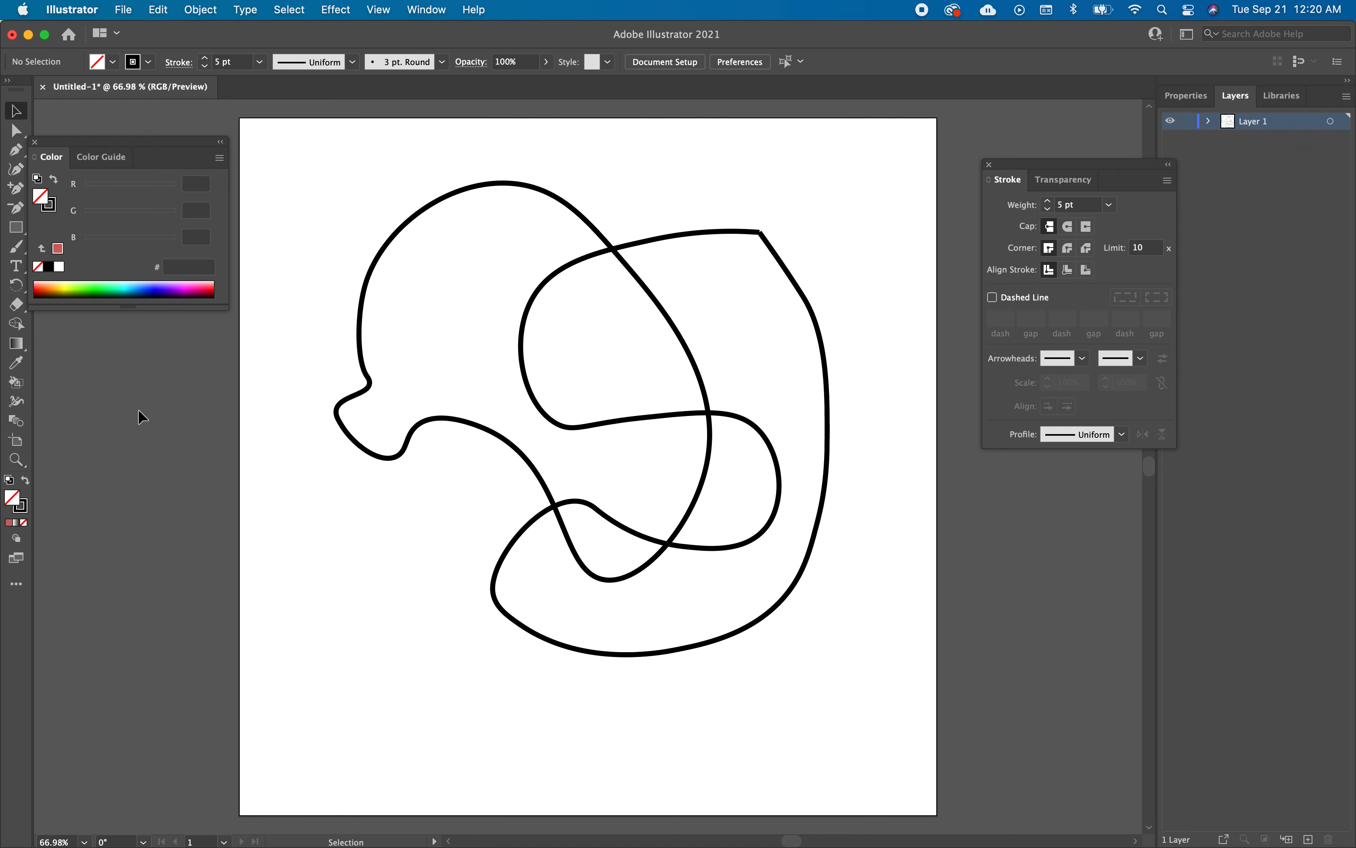
# Fill the large region of the Live Paint group with light red CC6666 using the Live Paint Bucket.
pyautogui.click(20, 387)
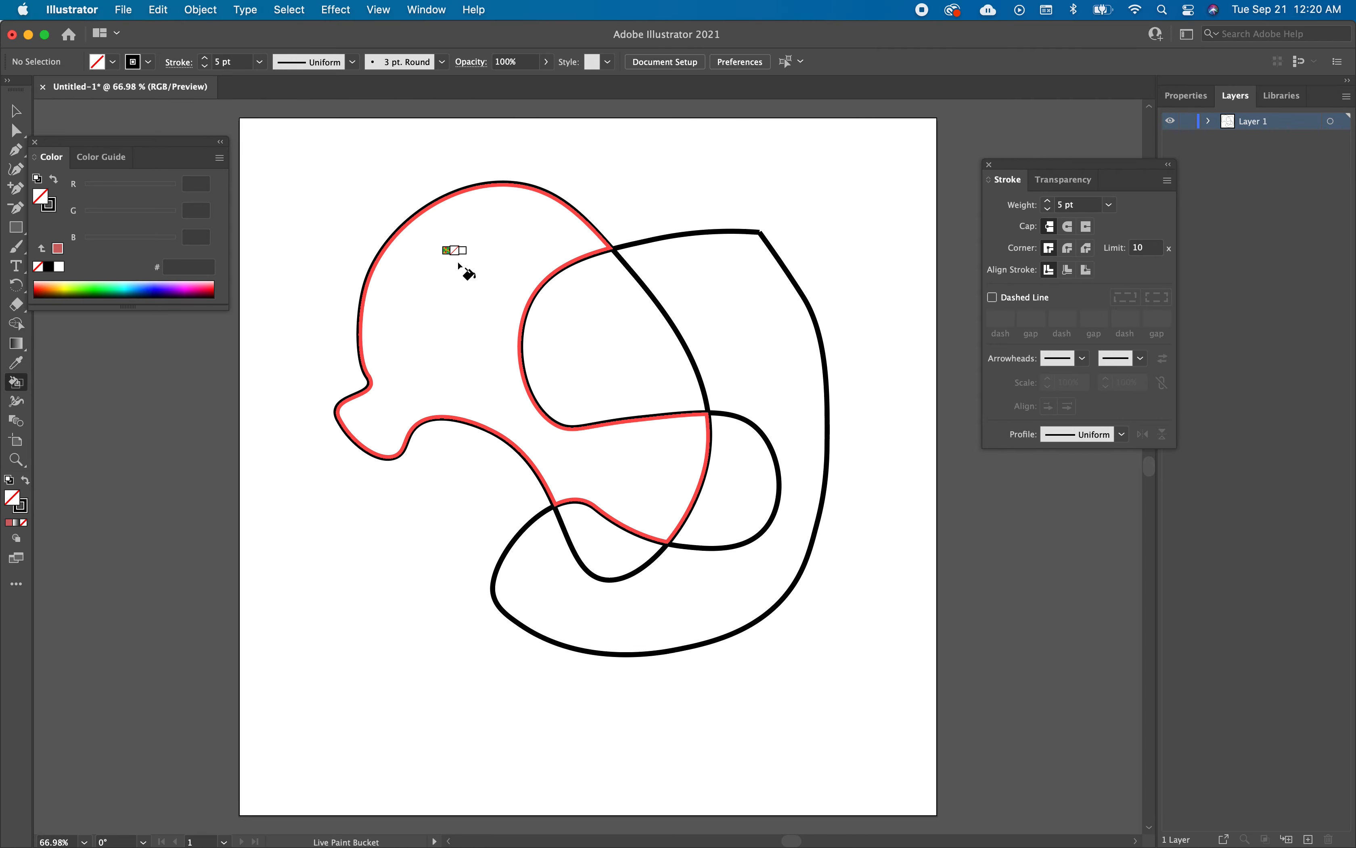
pyautogui.doubleClick(12, 501)
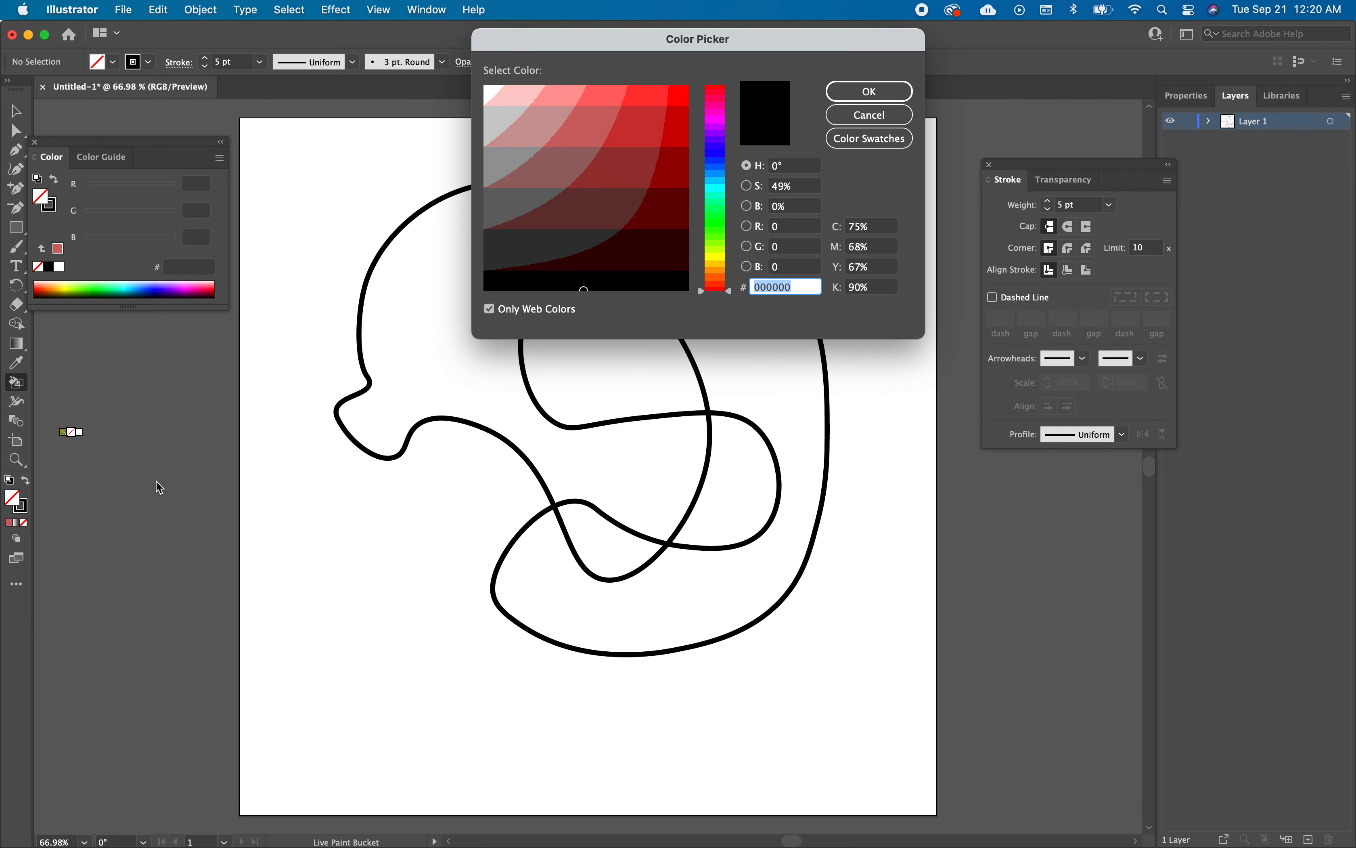
pyautogui.moveTo(562, 160); pyautogui.dragTo(569, 128)
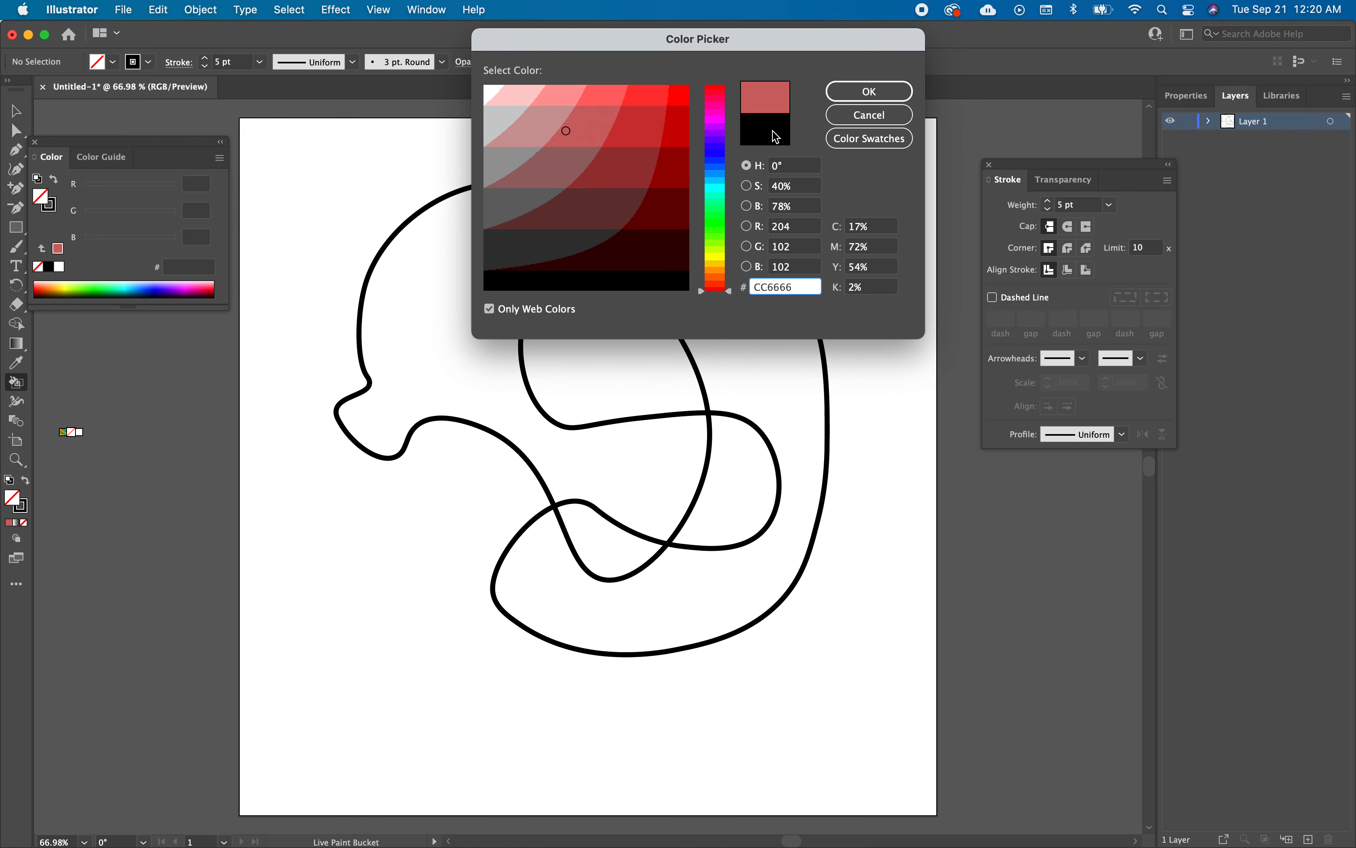
pyautogui.click(869, 92)
pyautogui.click(508, 255)
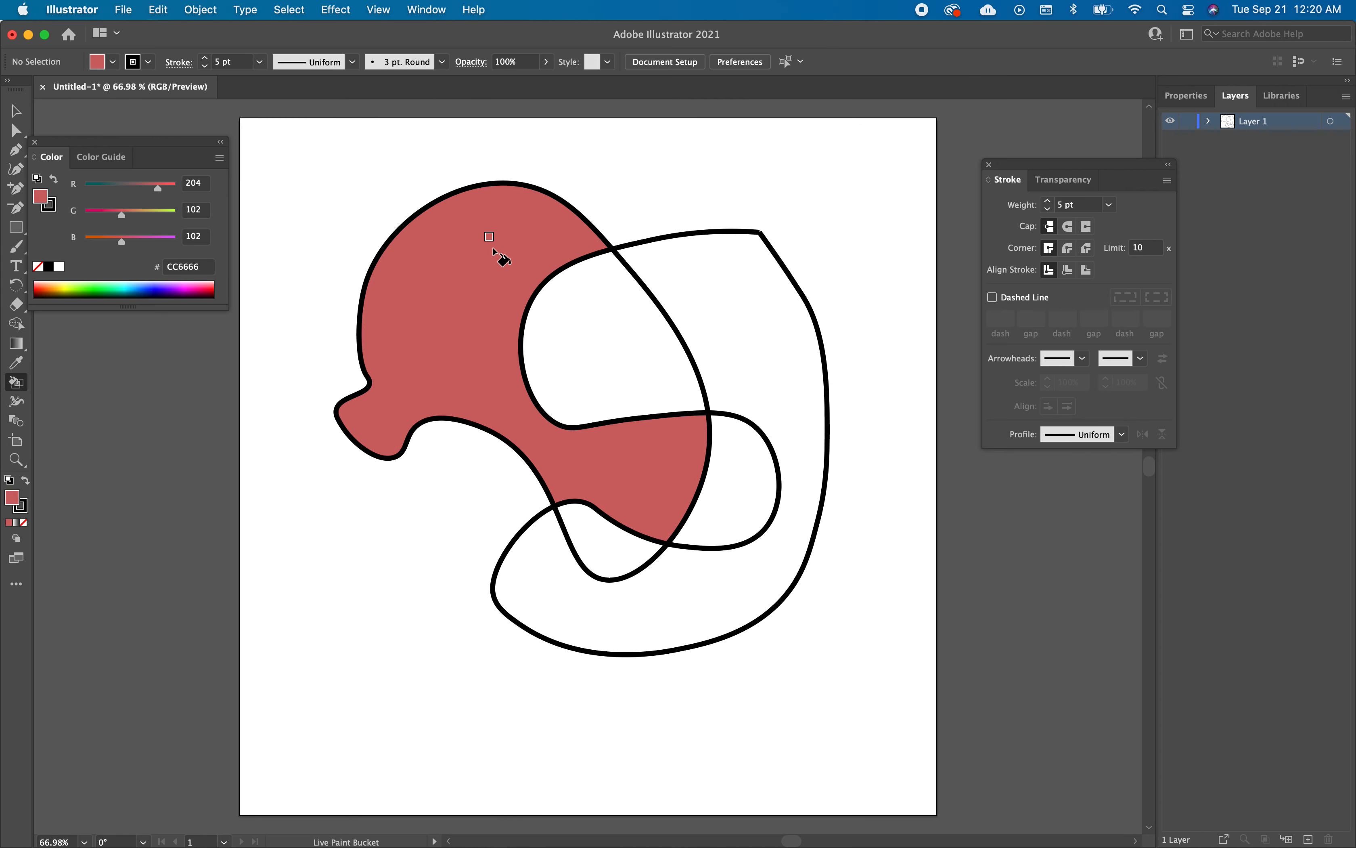
# Fill the enclosed upper middle region and the small lobe beside the red region with teal 339999 using the Live Paint Bucket.
pyautogui.doubleClick(13, 499)
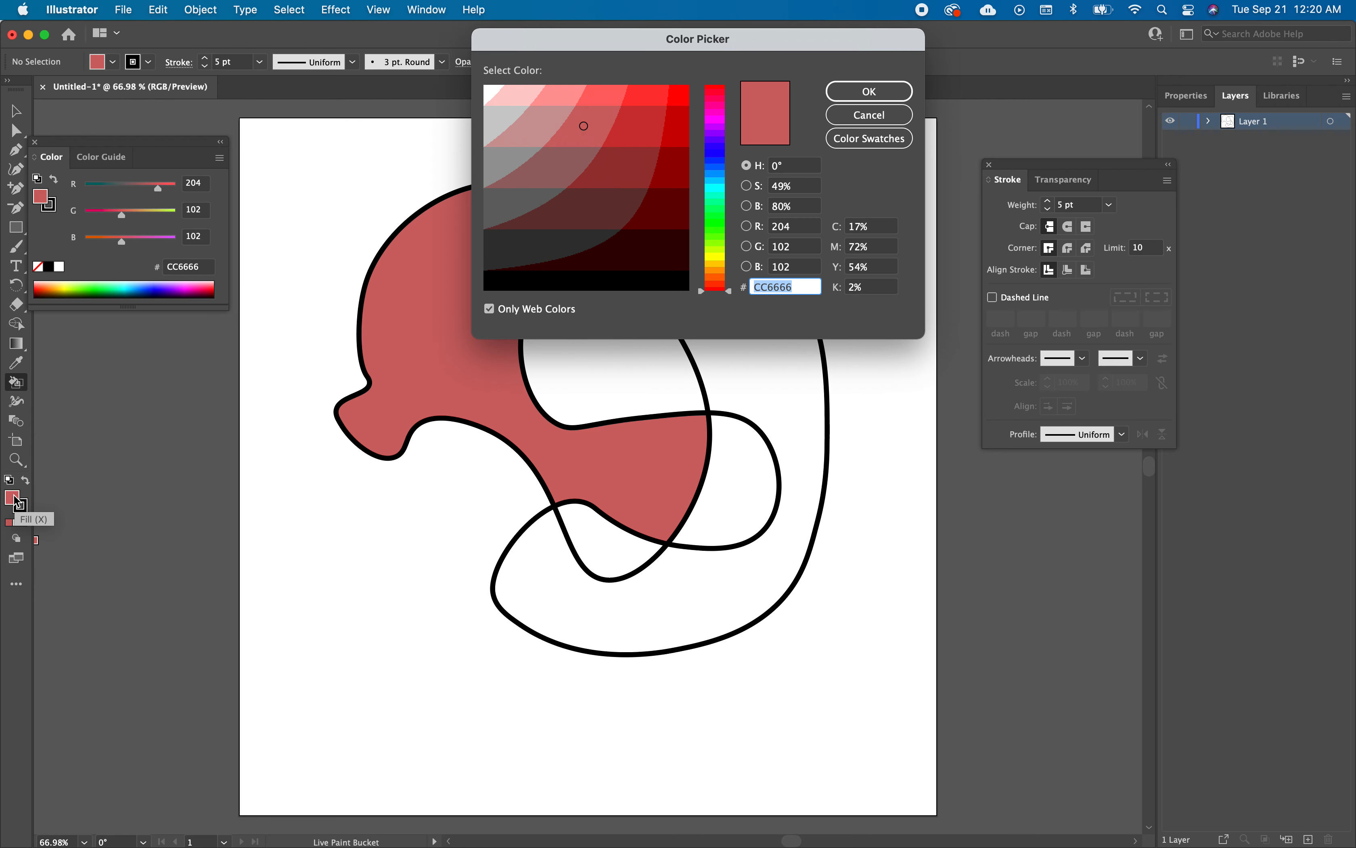
pyautogui.click(729, 185)
pyautogui.click(635, 173)
pyautogui.click(869, 91)
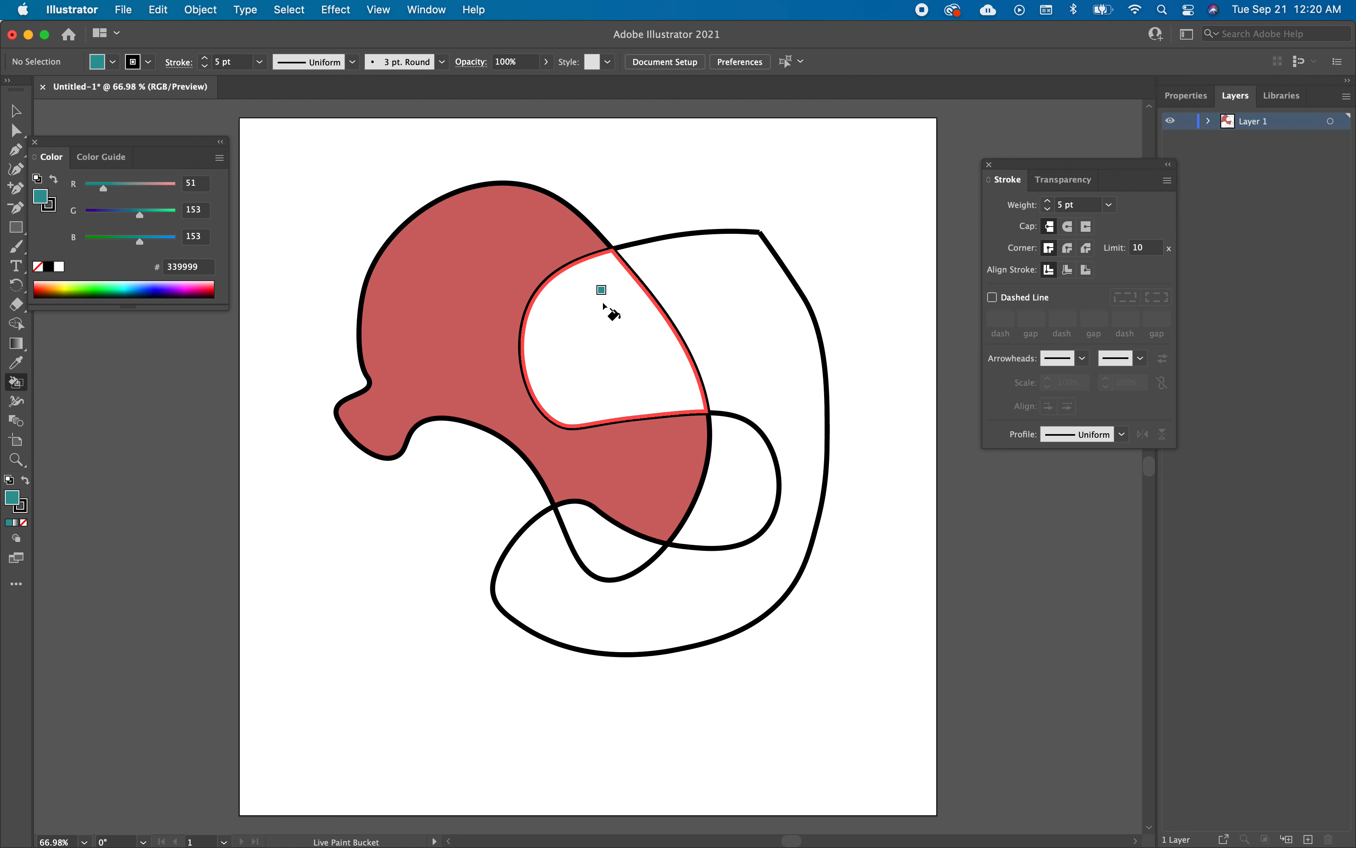
pyautogui.click(605, 307)
pyautogui.click(734, 524)
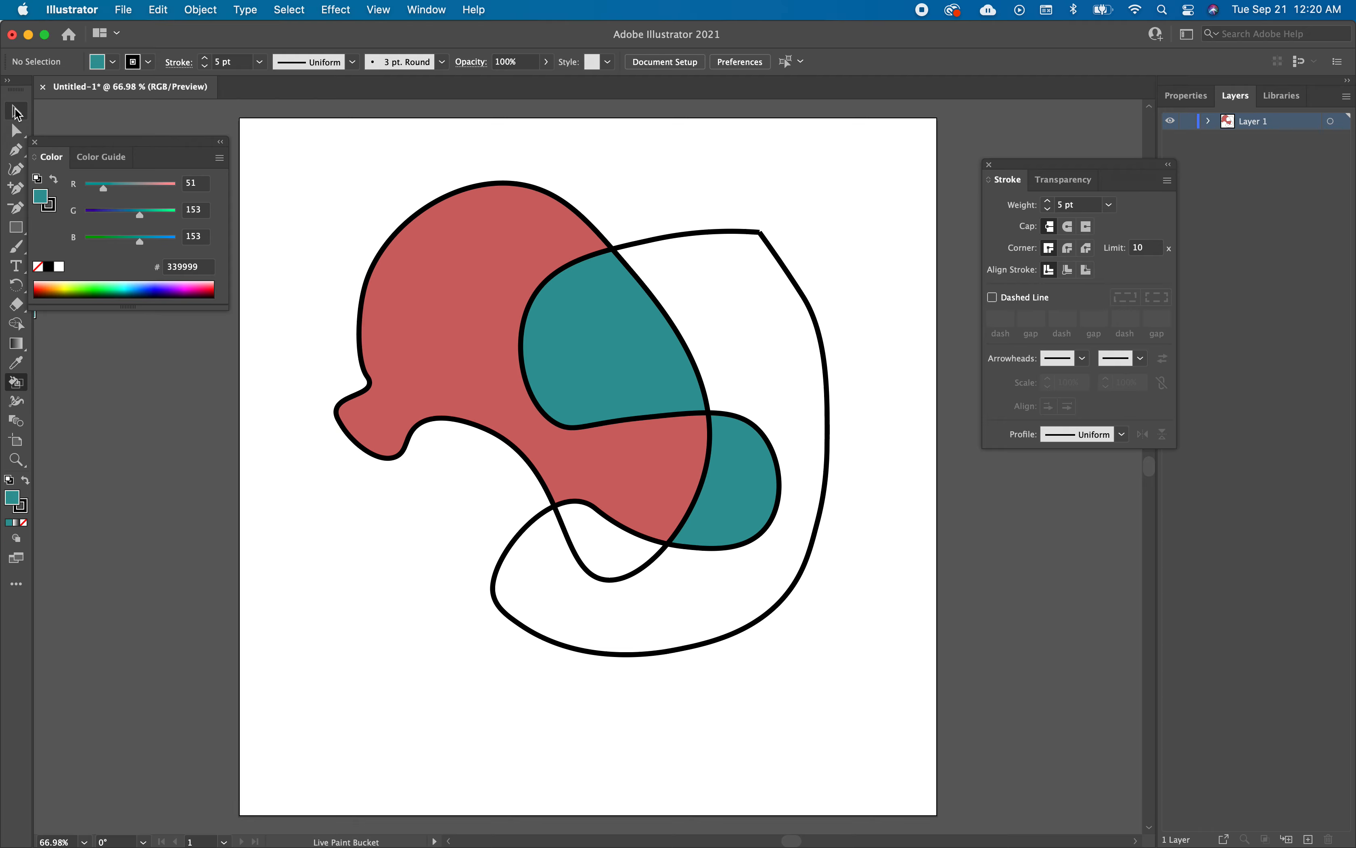
# Move the coloured Live Paint group slightly up and to the left on the artboard, and deselect it.
pyautogui.click(17, 112)
pyautogui.click(467, 304)
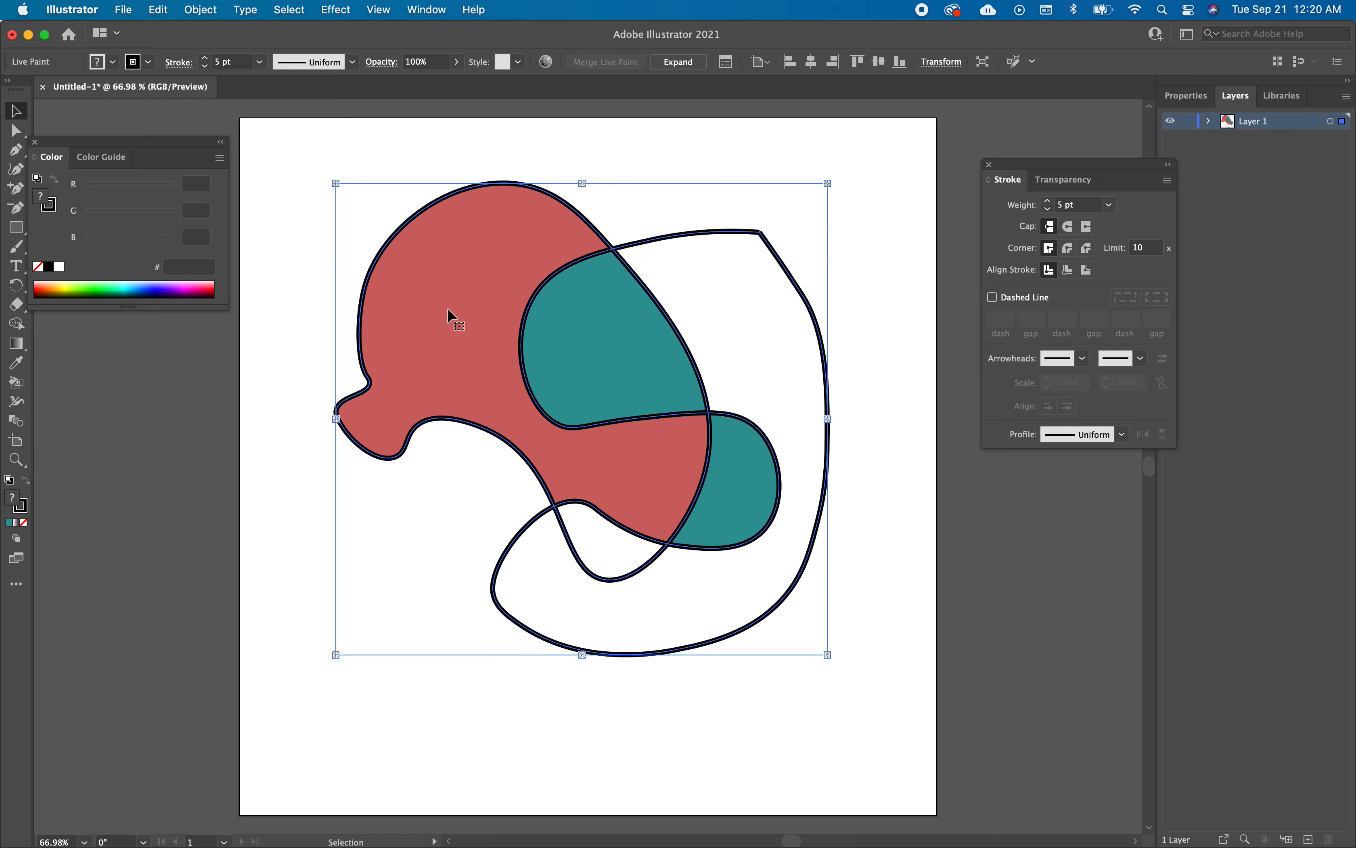
pyautogui.moveTo(447, 311)
pyautogui.mouseDown()
pyautogui.moveTo(430, 355)
pyautogui.moveTo(529, 327)
pyautogui.moveTo(430, 298)
pyautogui.moveTo(440, 306)
pyautogui.mouseUp()
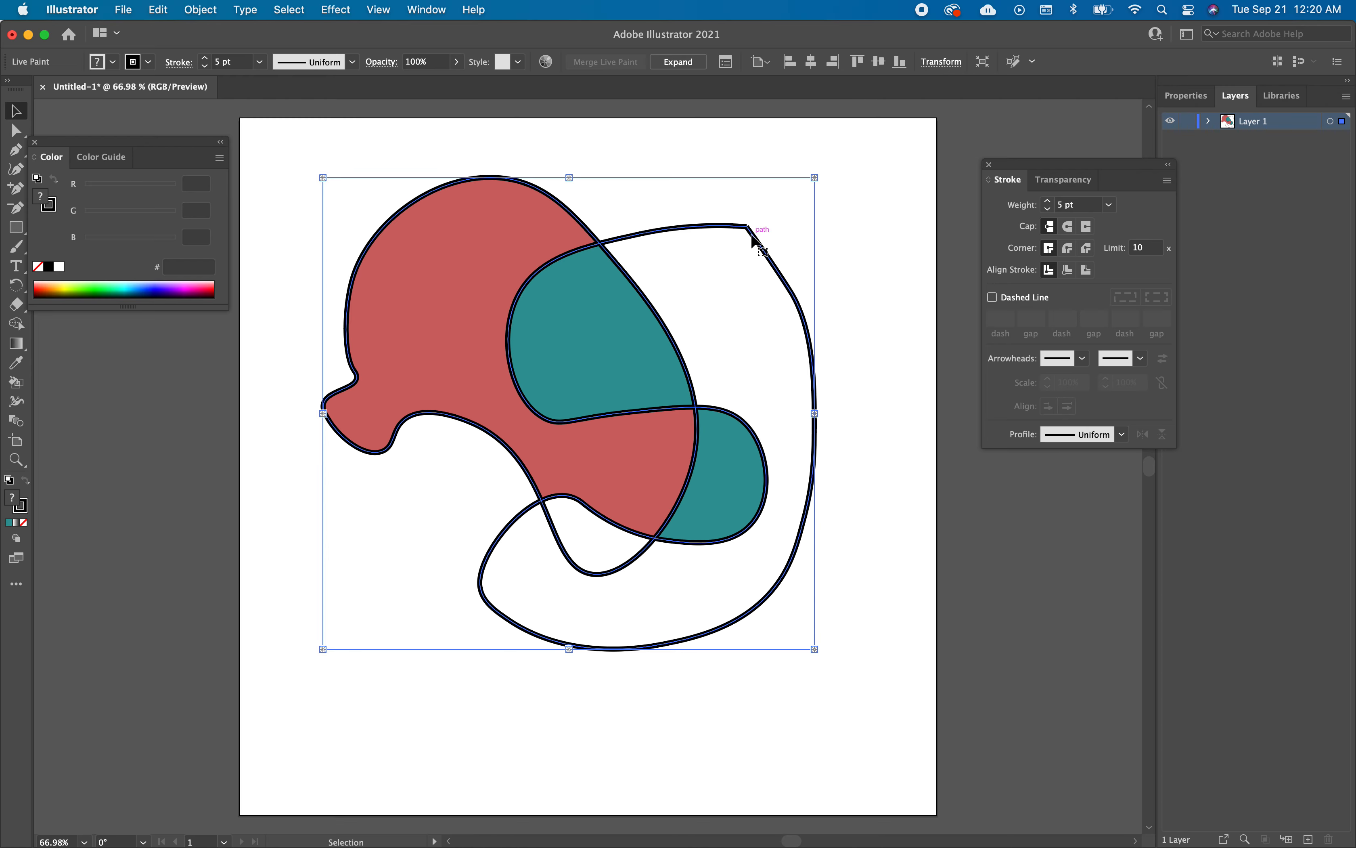
pyautogui.click(866, 199)
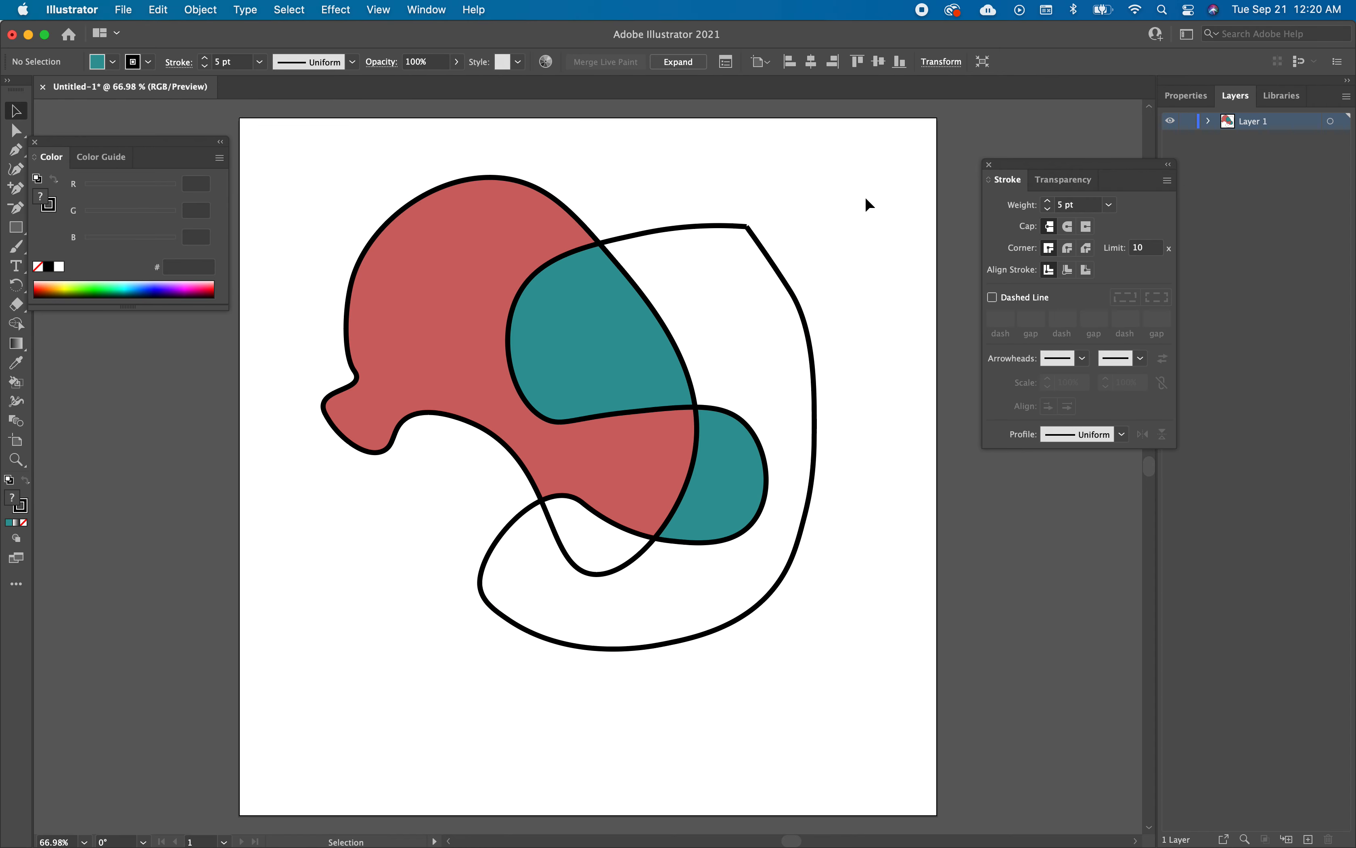
# Expand the Live Paint group into ordinary paths and deselect it.
pyautogui.click(469, 249)
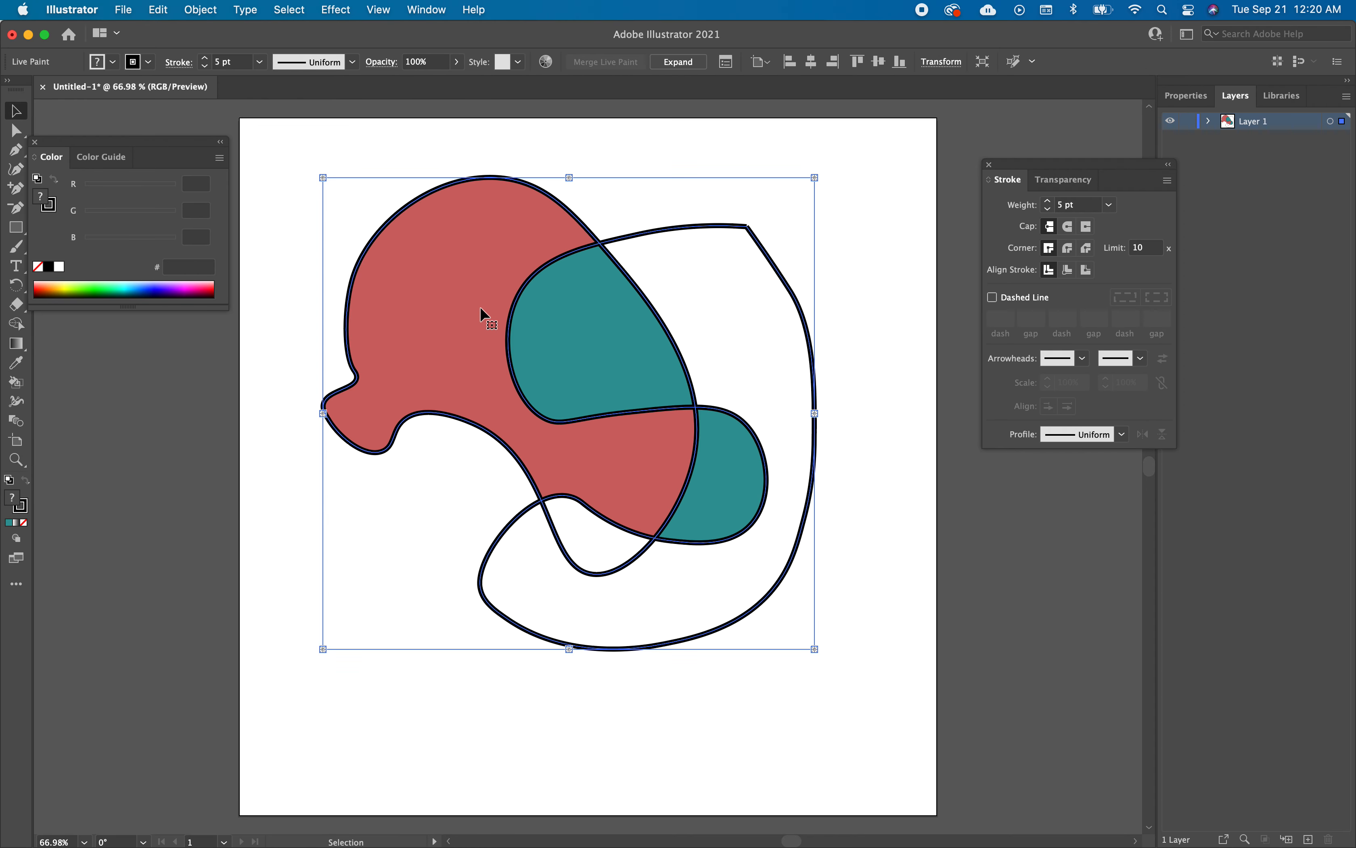
pyautogui.click(201, 10)
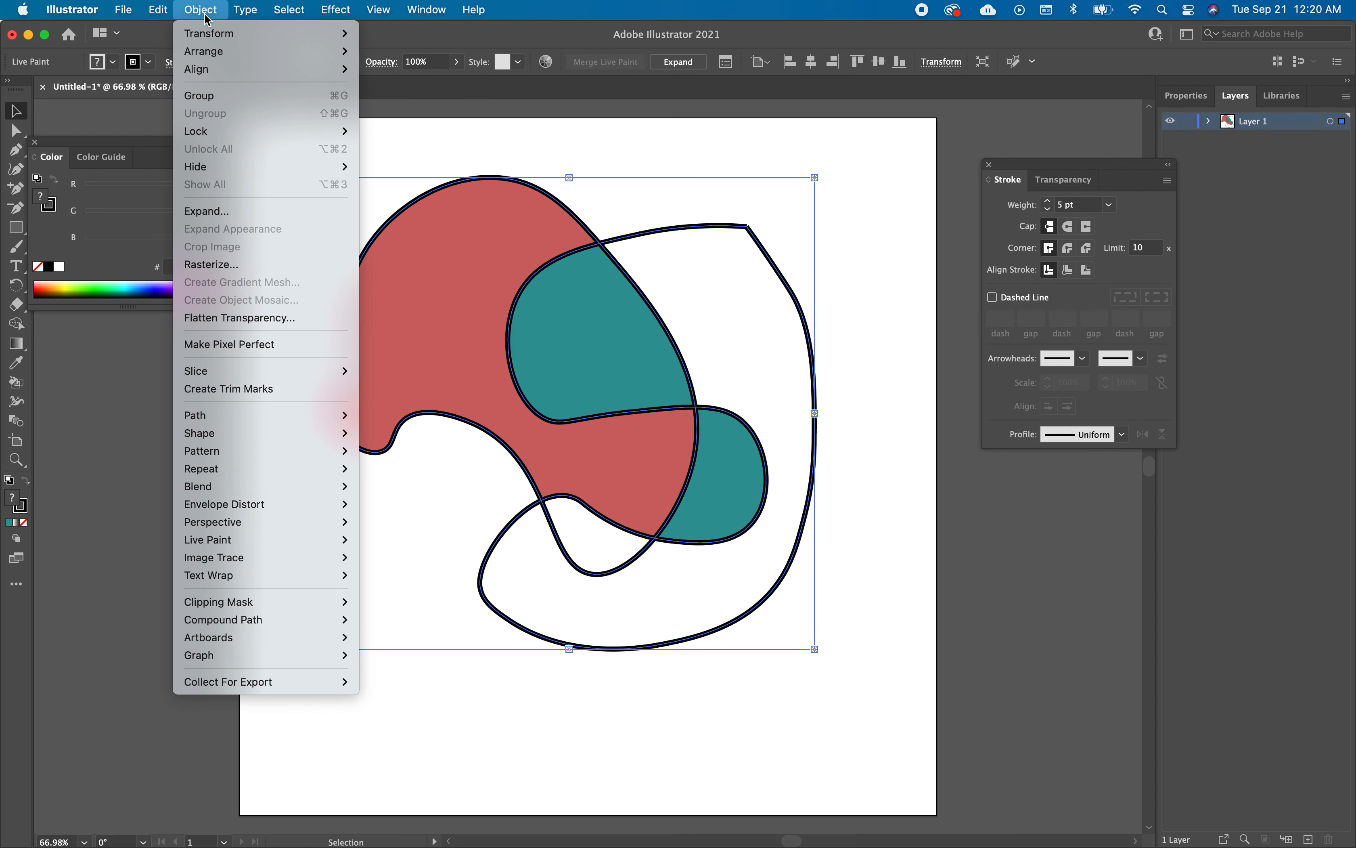
pyautogui.moveTo(253, 578)
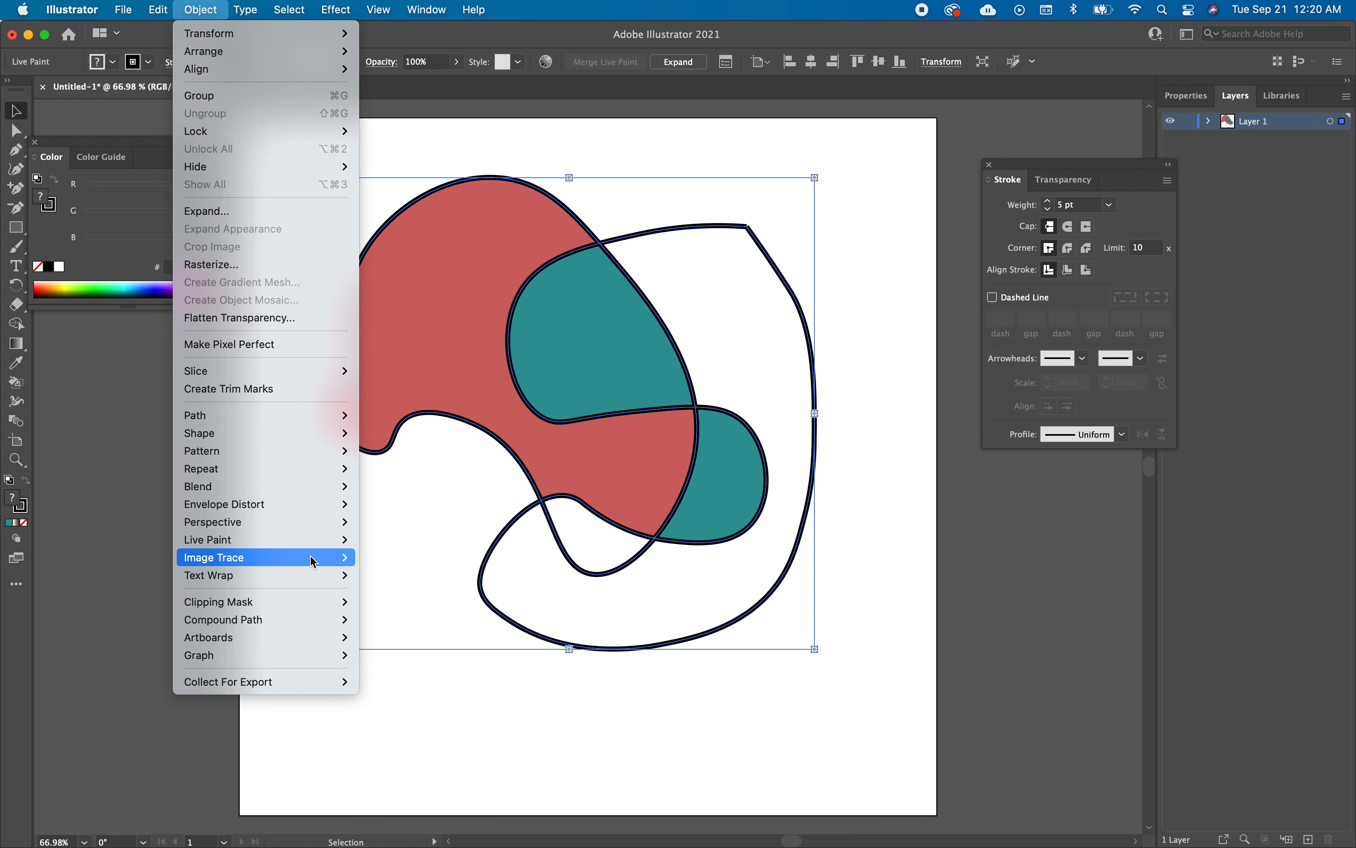
pyautogui.moveTo(311, 547)
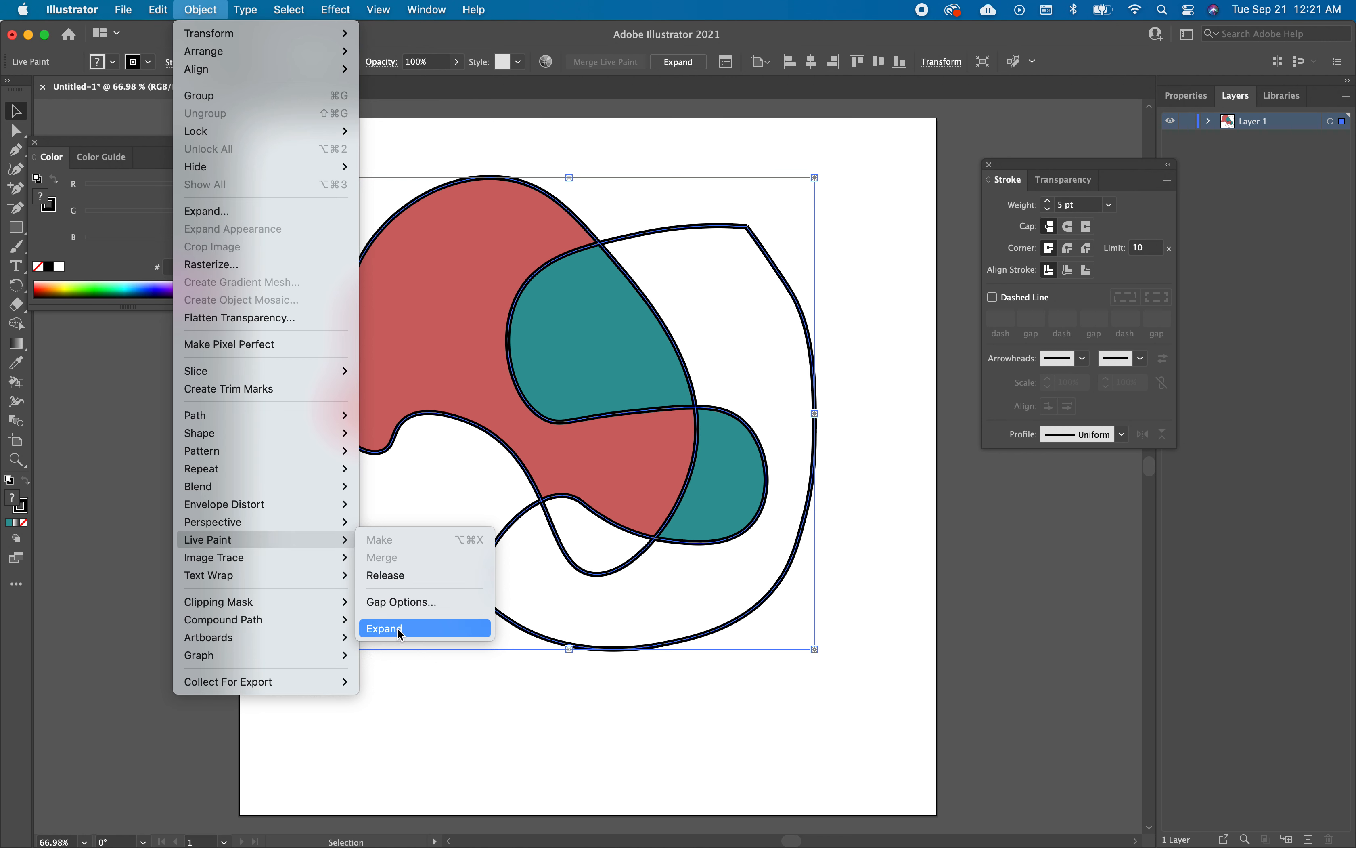
pyautogui.click(399, 629)
pyautogui.click(515, 728)
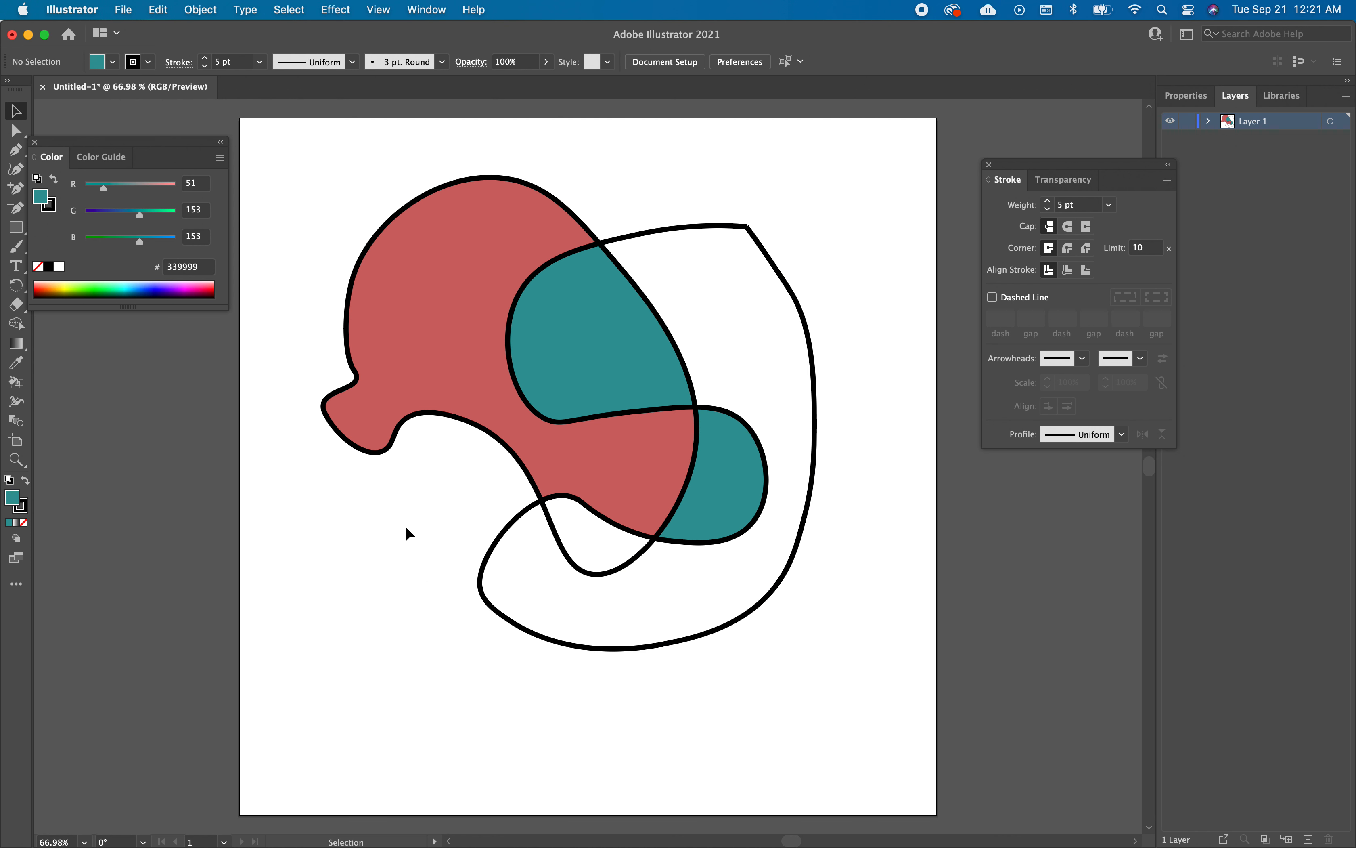
# Move the expanded artwork slightly down and to the right, ungroup it, and deselect it.
pyautogui.click(408, 303)
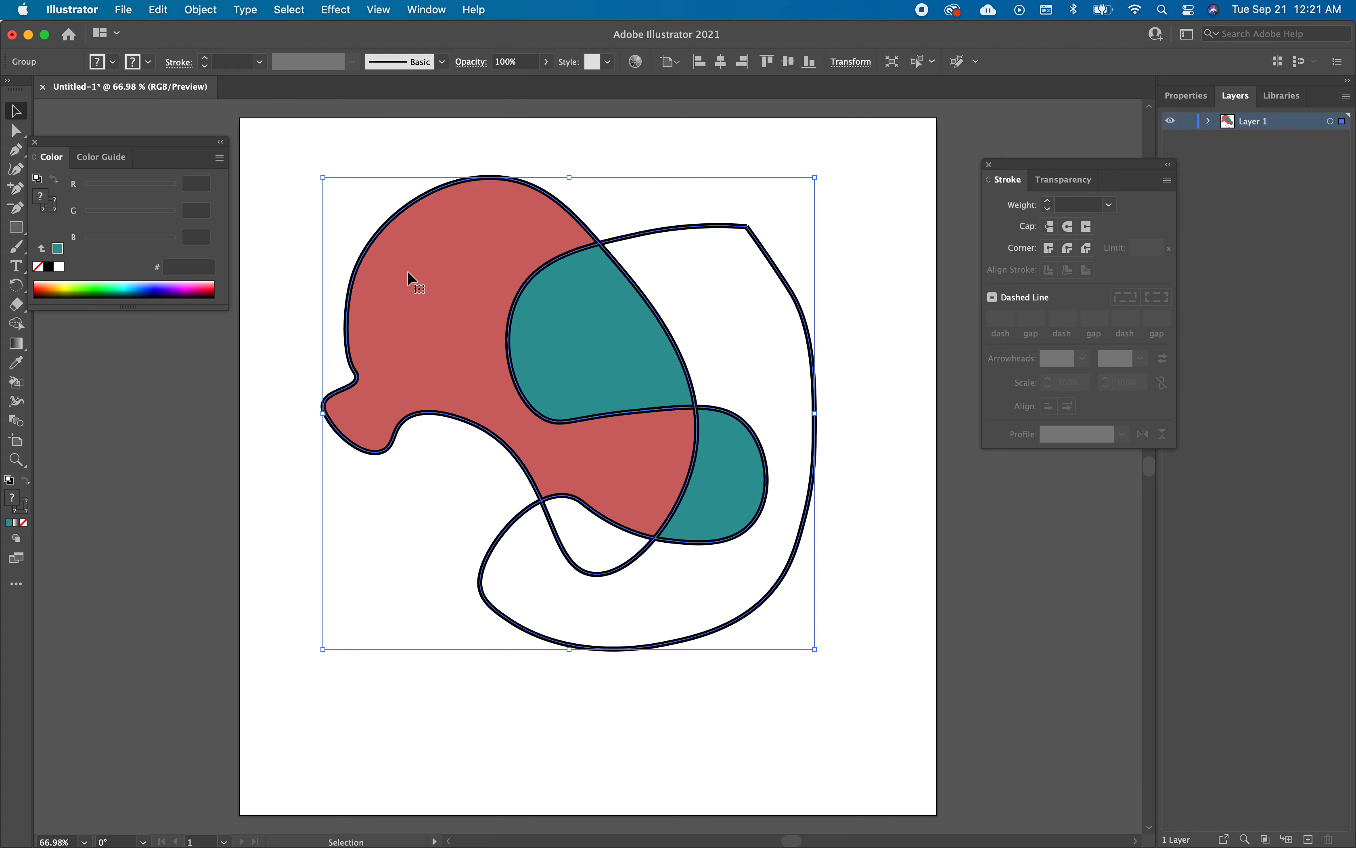
pyautogui.moveTo(430, 260); pyautogui.dragTo(443, 269)
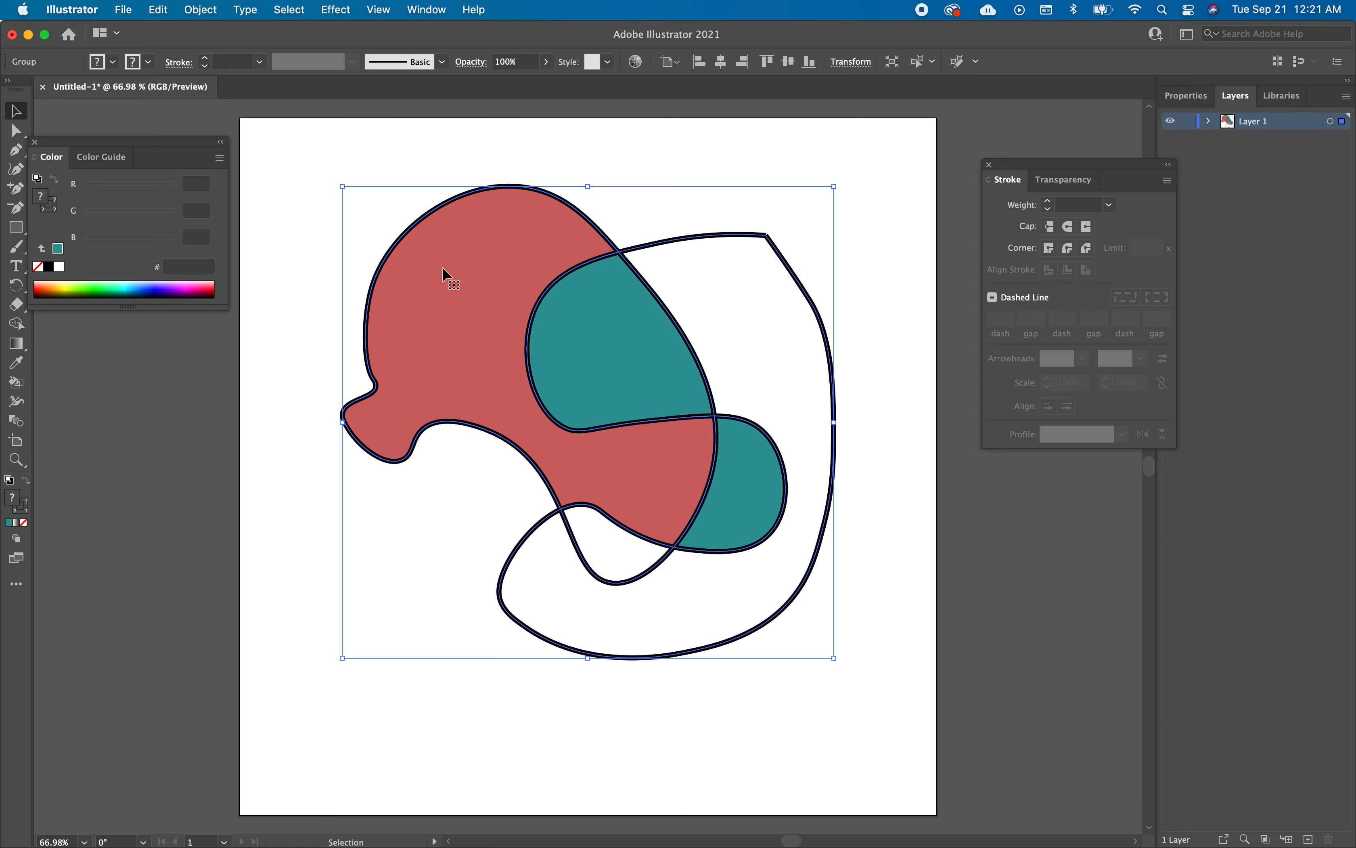
pyautogui.rightClick(474, 279)
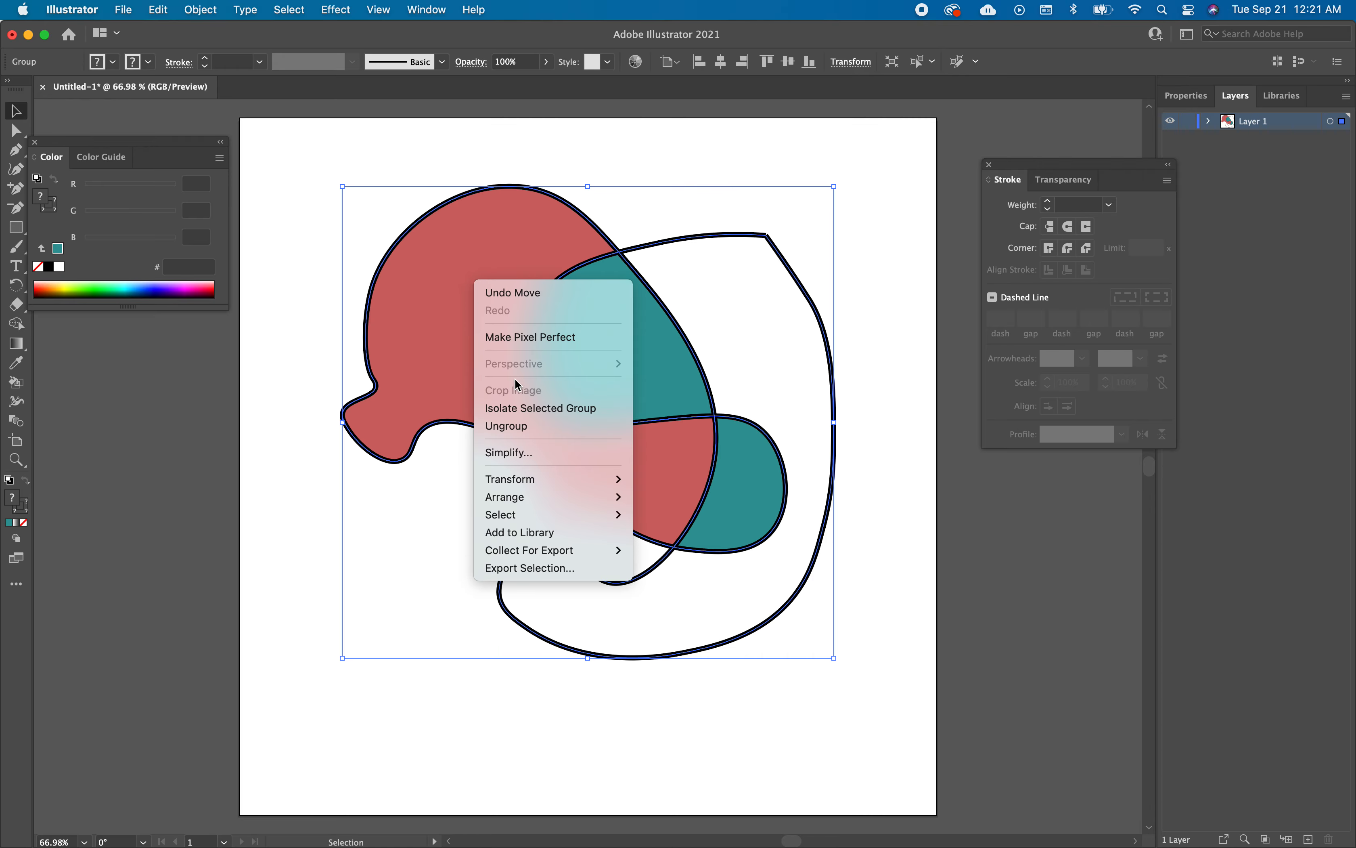
pyautogui.click(507, 426)
pyautogui.click(321, 262)
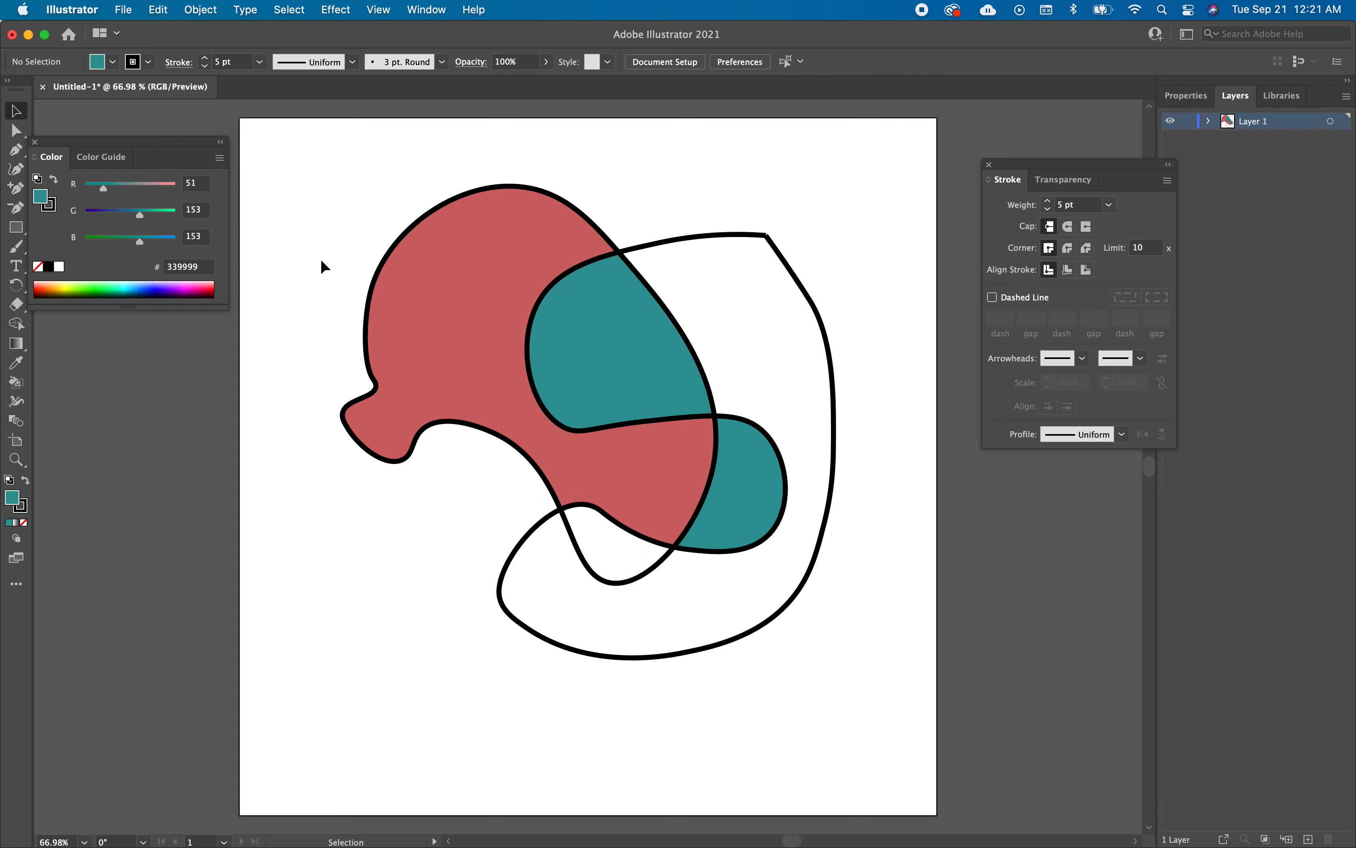
# Examine how the ungrouped artwork is divided by selecting the filled shapes and the outlines, and clear the selection.
pyautogui.click(482, 304)
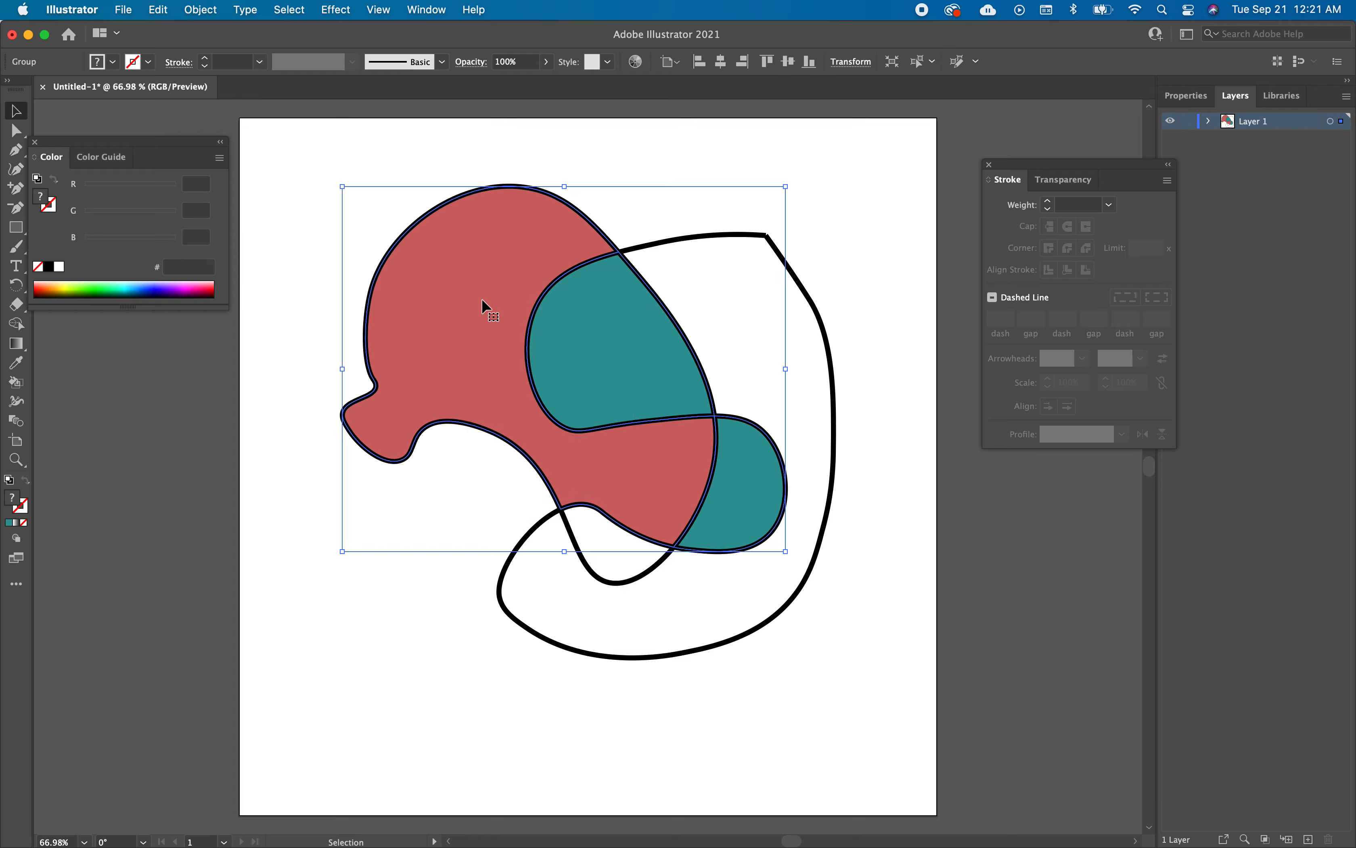
pyautogui.keyDown('shift'); pyautogui.click(588, 577); pyautogui.keyUp('shift')
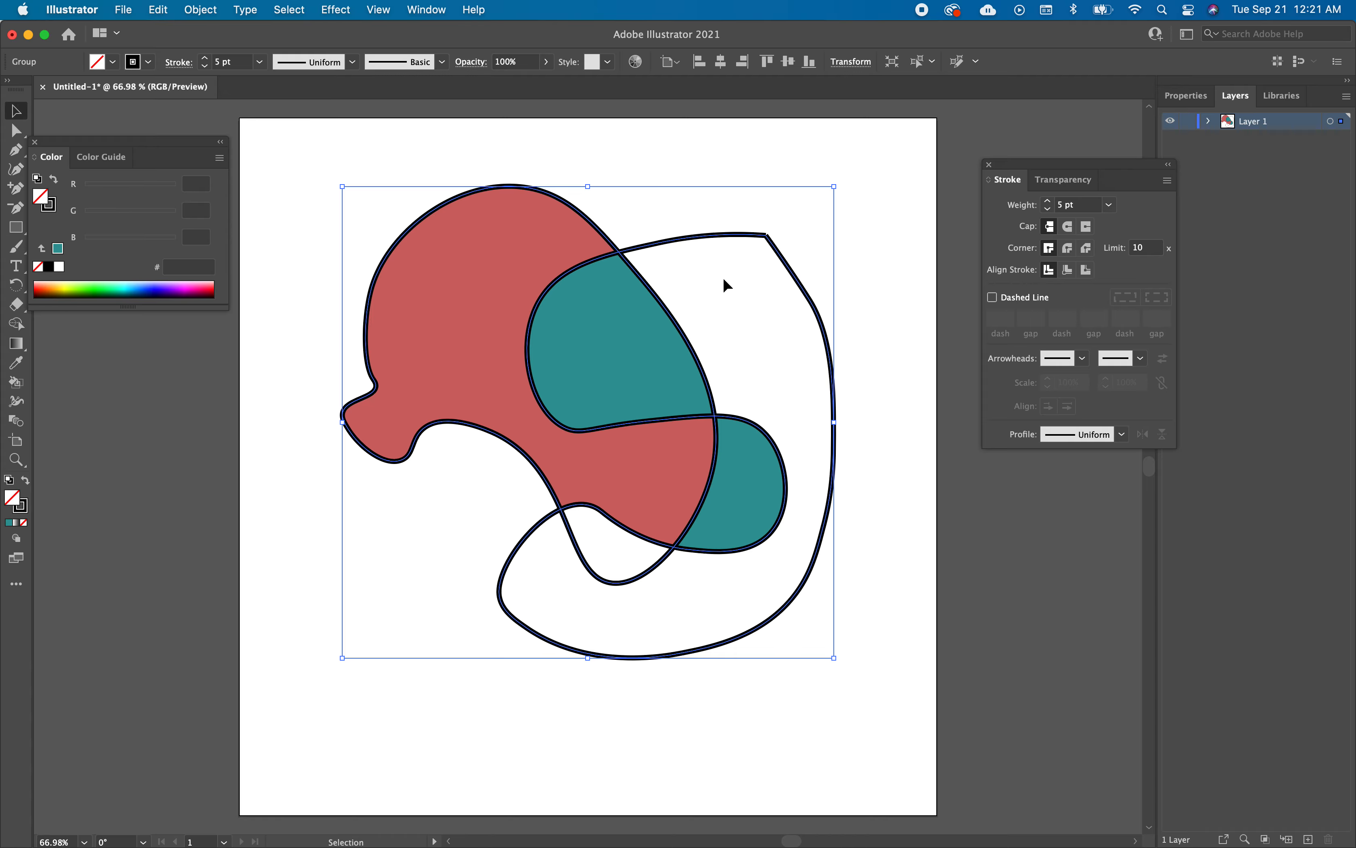
pyautogui.click(725, 141)
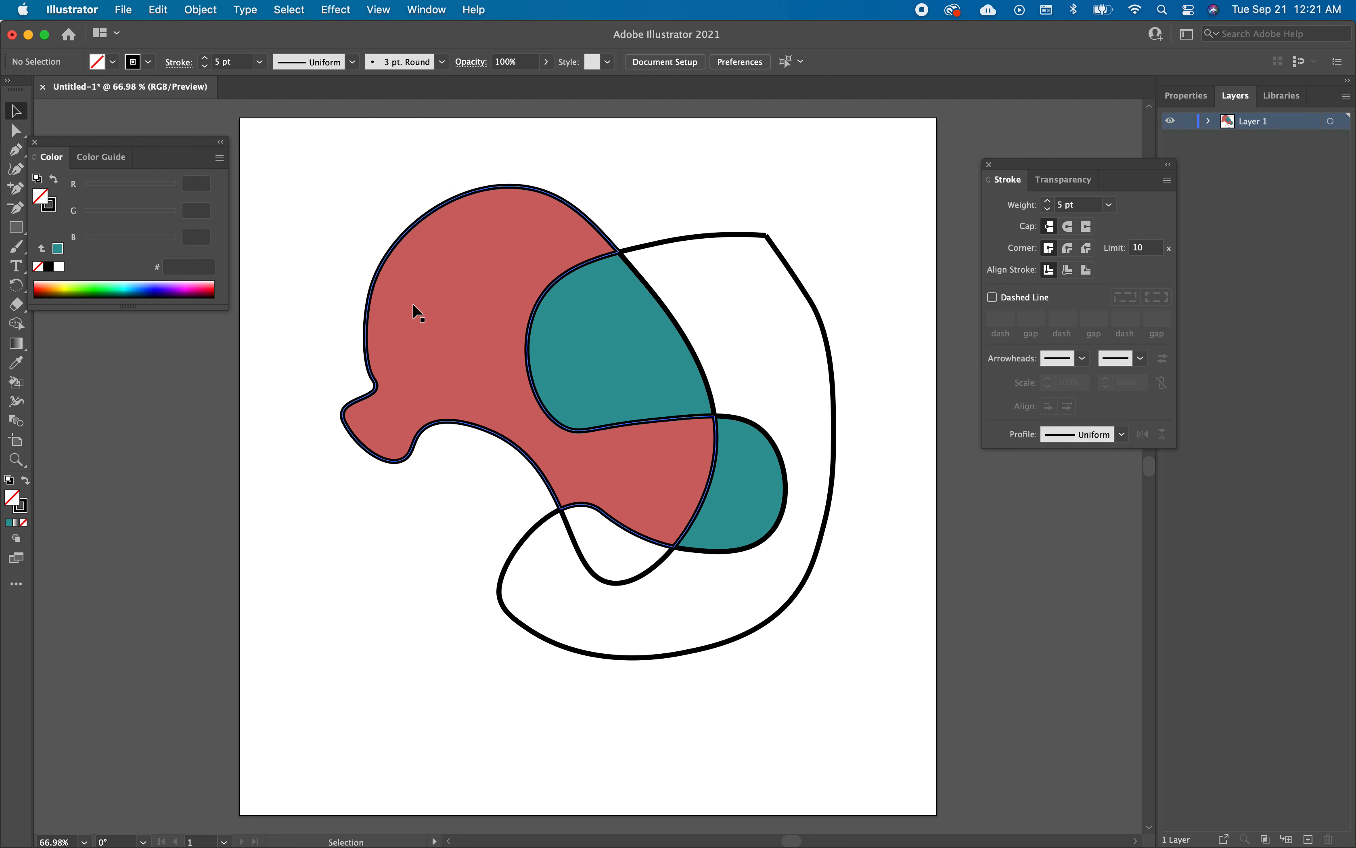
# Give the group of red and teal filled shapes a 13 pt stroke and deselect it.
pyautogui.click(484, 253)
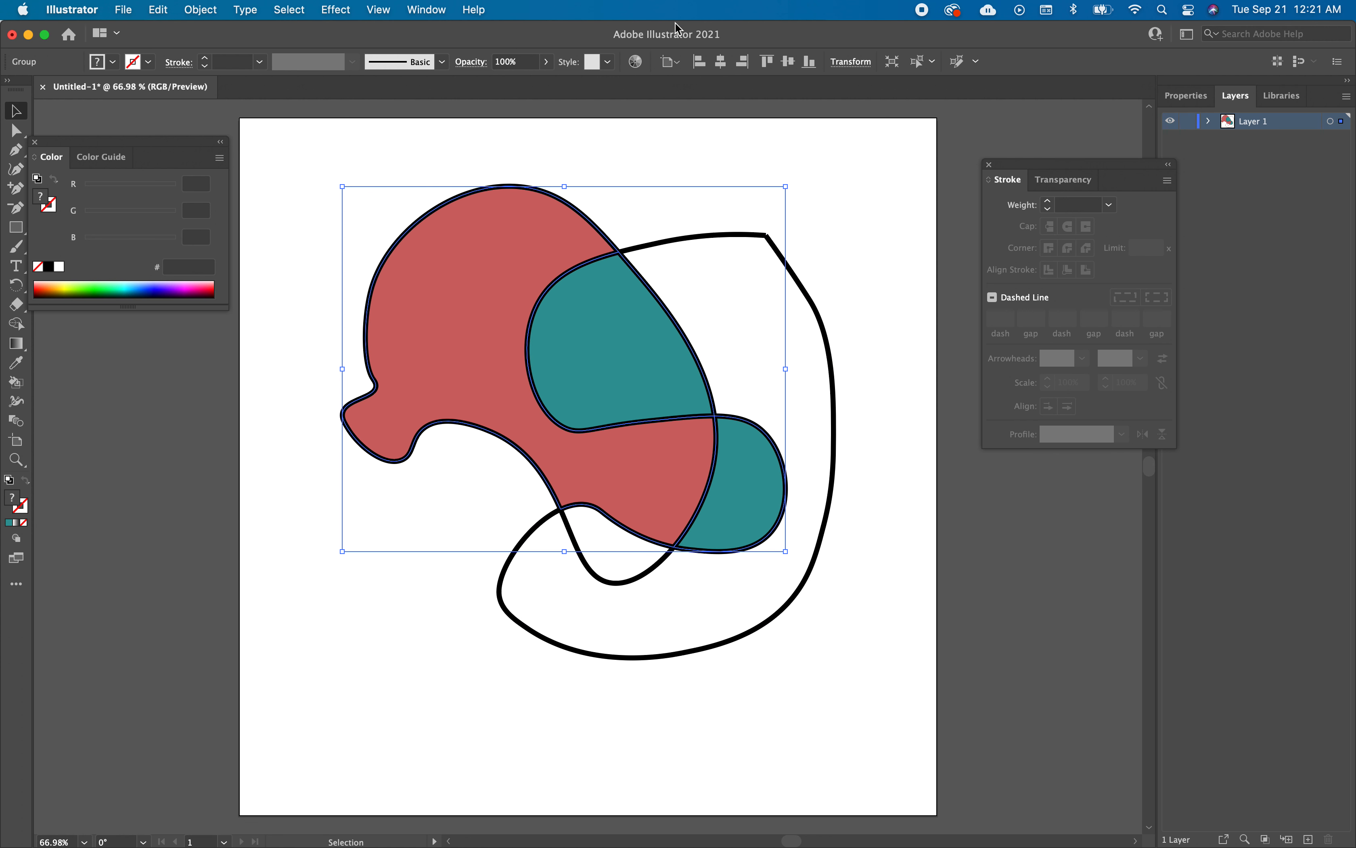
pyautogui.click(1048, 212)
pyautogui.click(1048, 201)
pyautogui.click(1048, 200)
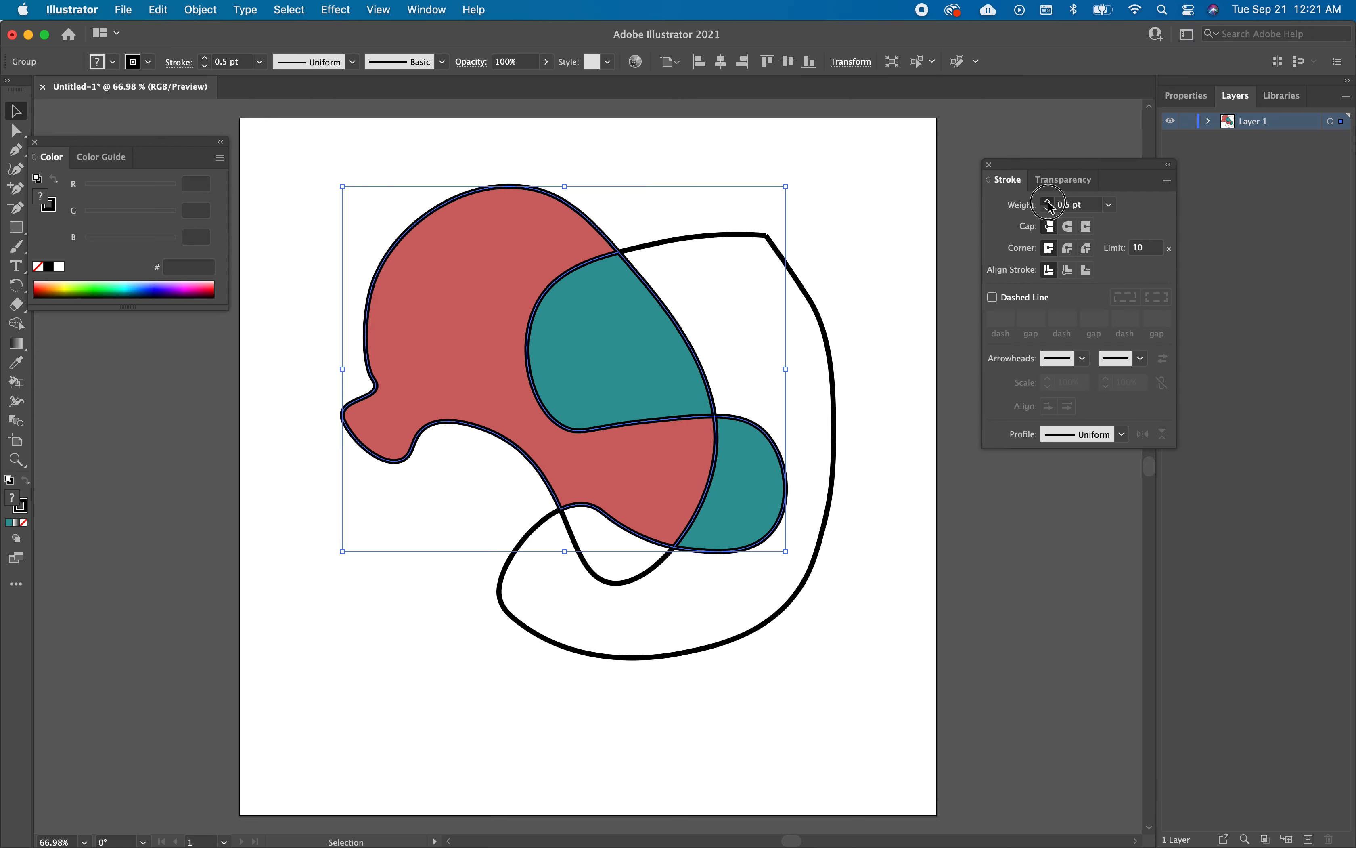
pyautogui.click(1048, 200)
pyautogui.click(1048, 201)
pyautogui.click(1048, 202)
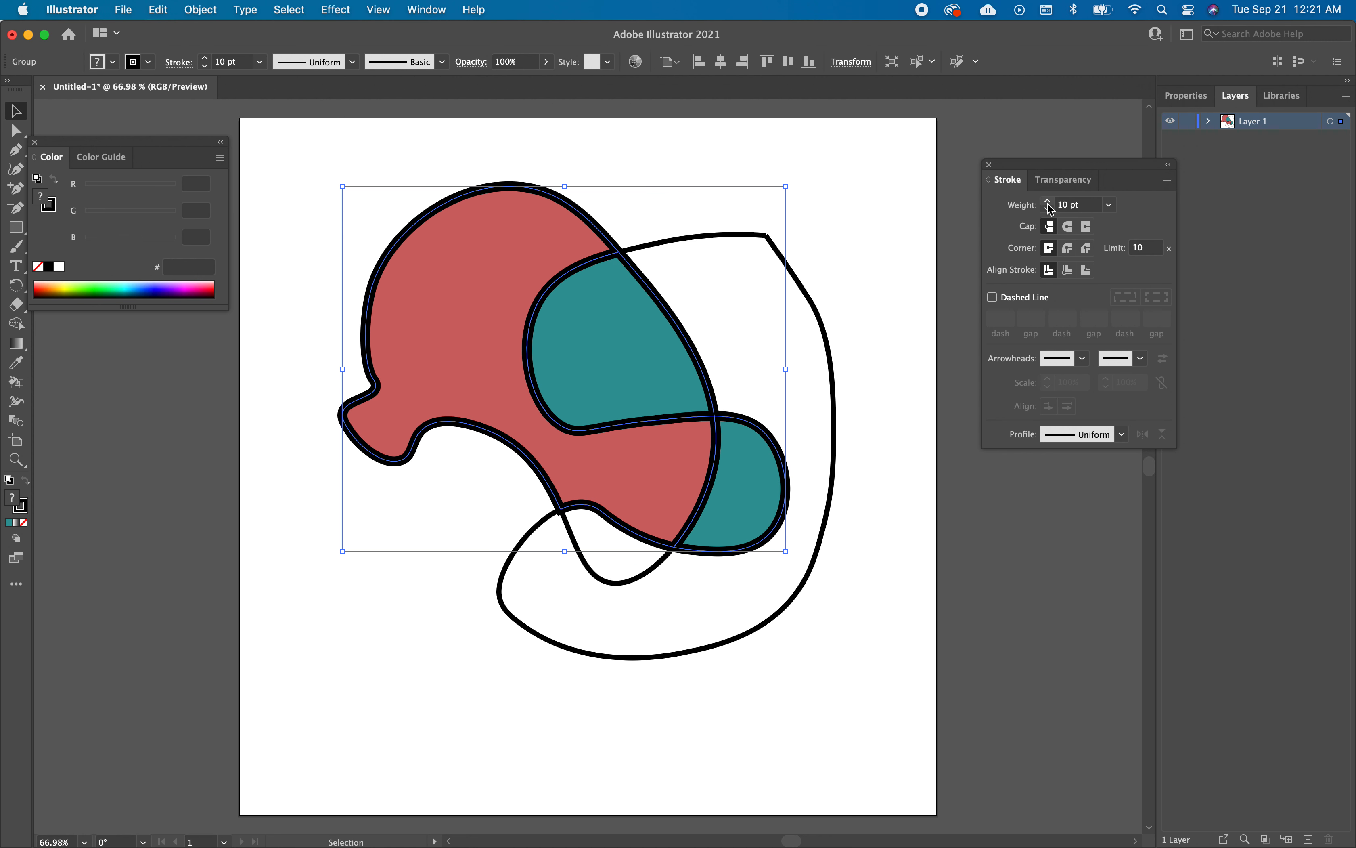
pyautogui.click(1048, 202)
pyautogui.click(1048, 202)
pyautogui.click(765, 735)
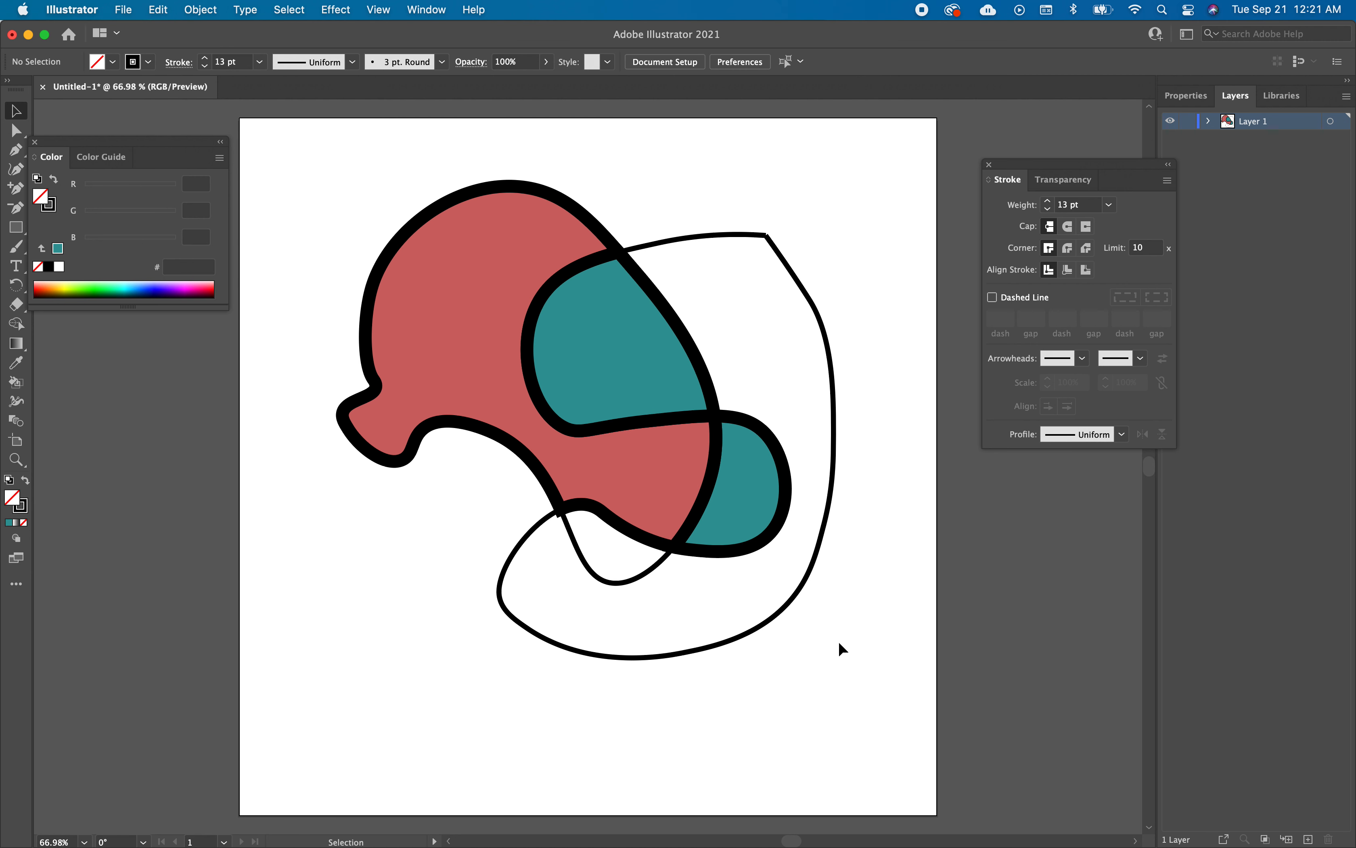
# Make the stroke of the filled shapes a dashed line with 12 pt dashes and 6 pt gaps, and deselect them.
pyautogui.click(557, 224)
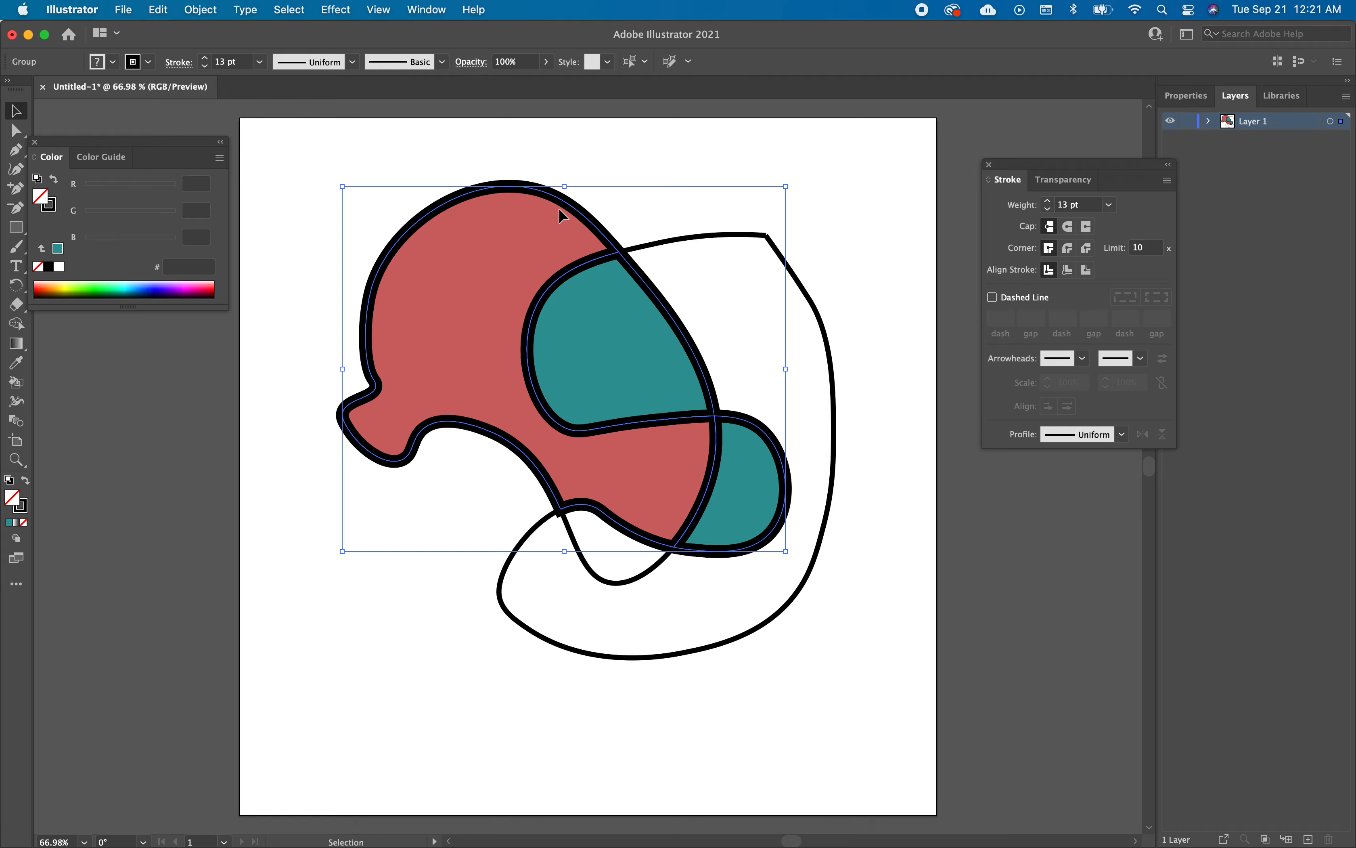
pyautogui.click(992, 298)
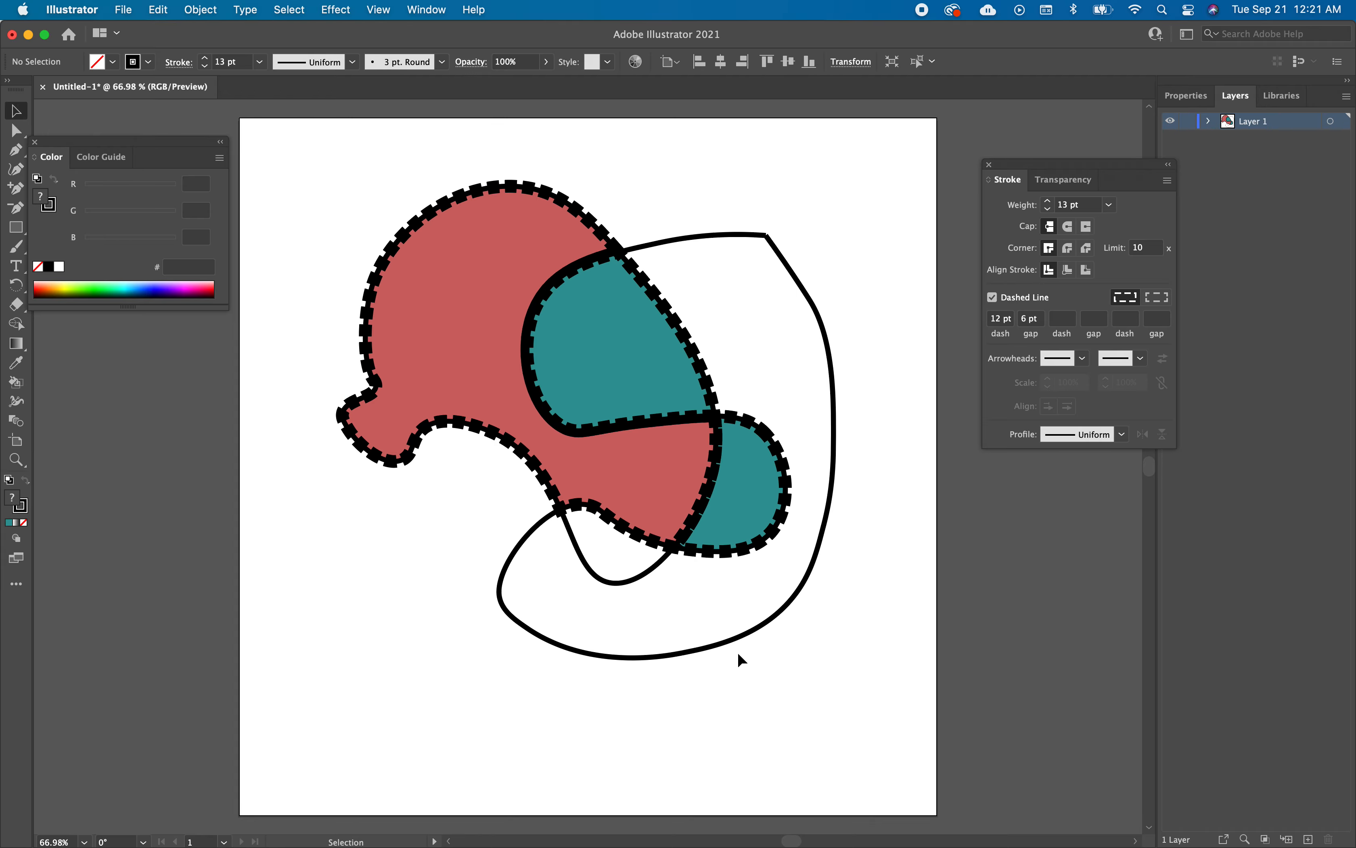
pyautogui.click(335, 605)
# Select only the red filled shape with the Direct Selection tool, lower its opacity to 53%, and deselect it.
pyautogui.click(16, 130)
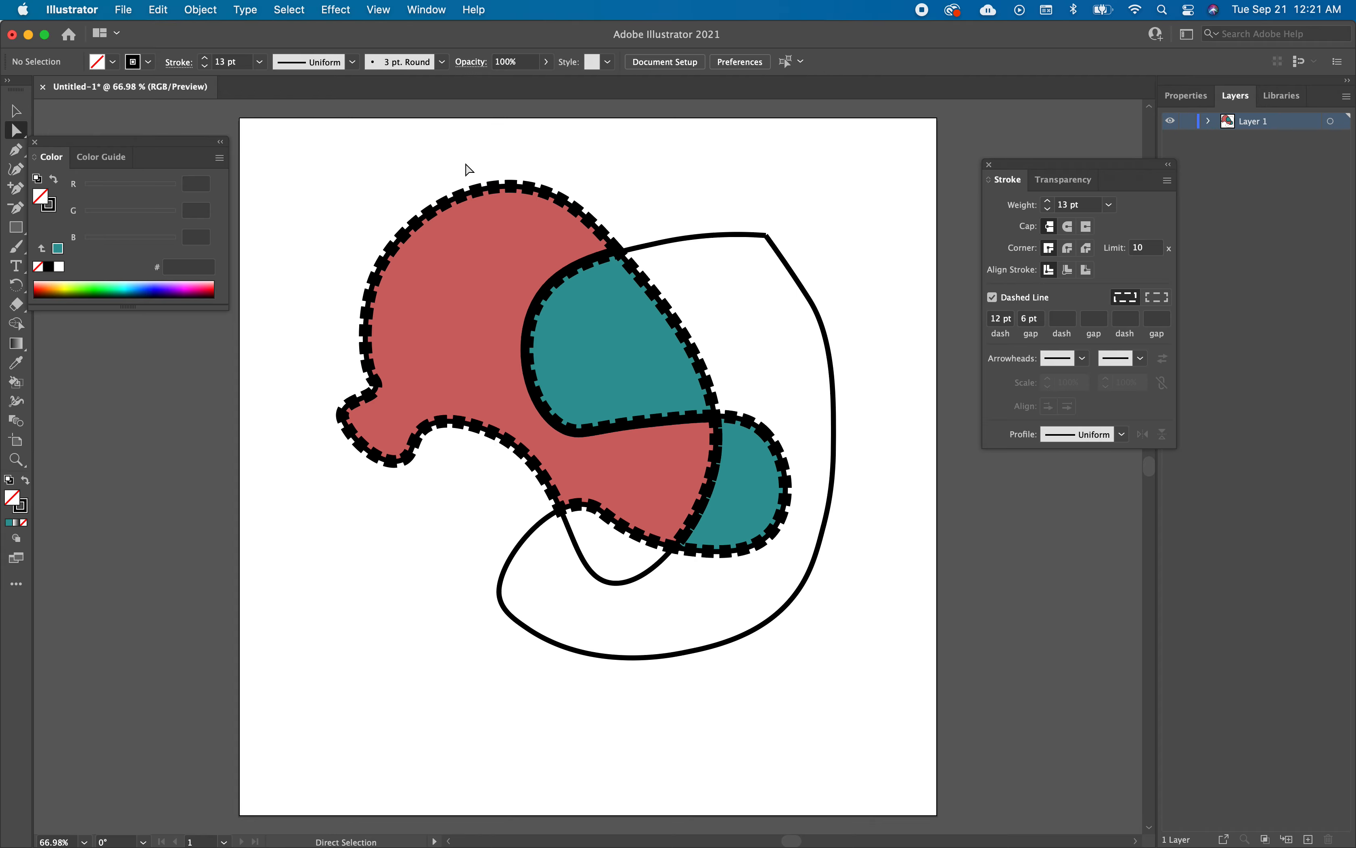
pyautogui.click(468, 194)
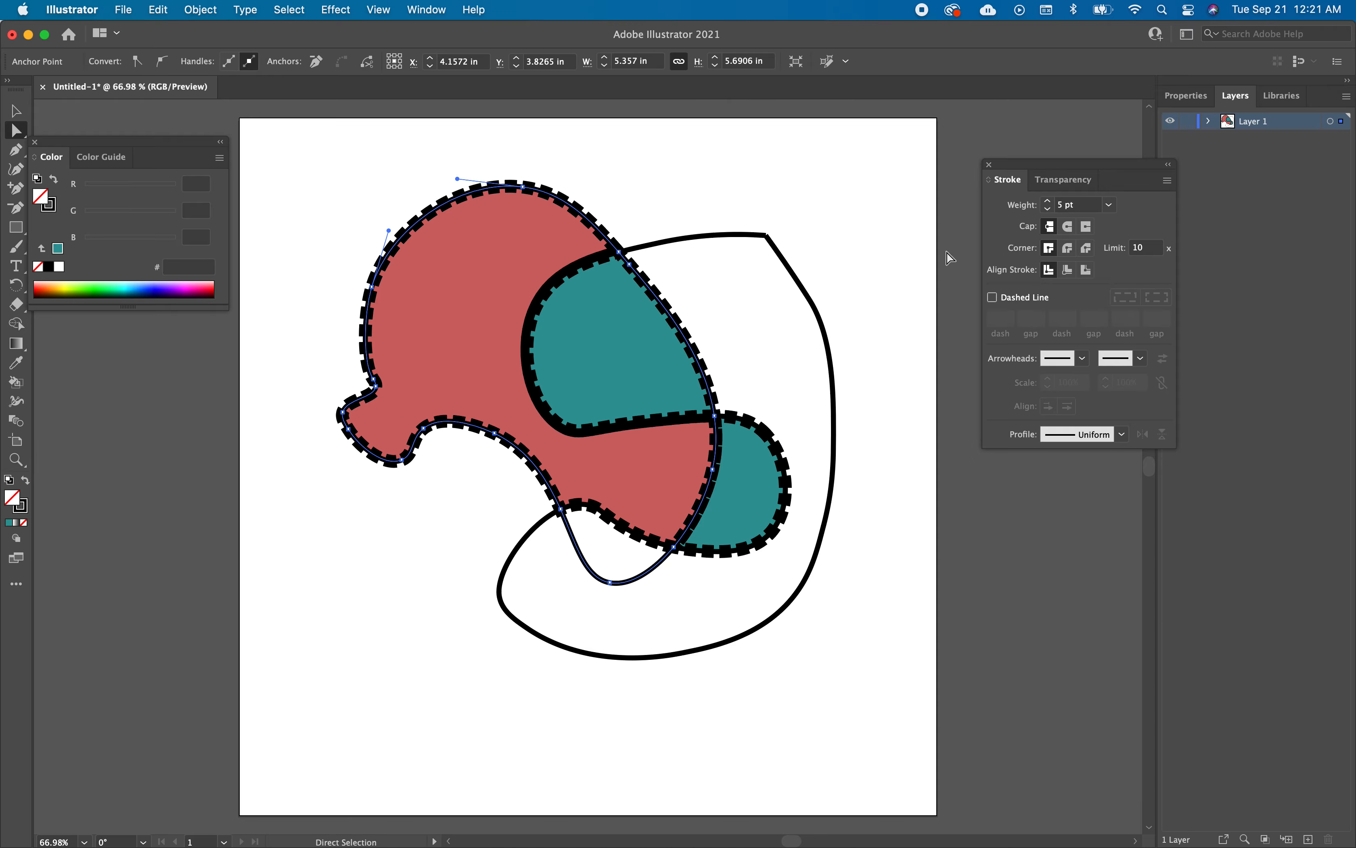
pyautogui.click(479, 282)
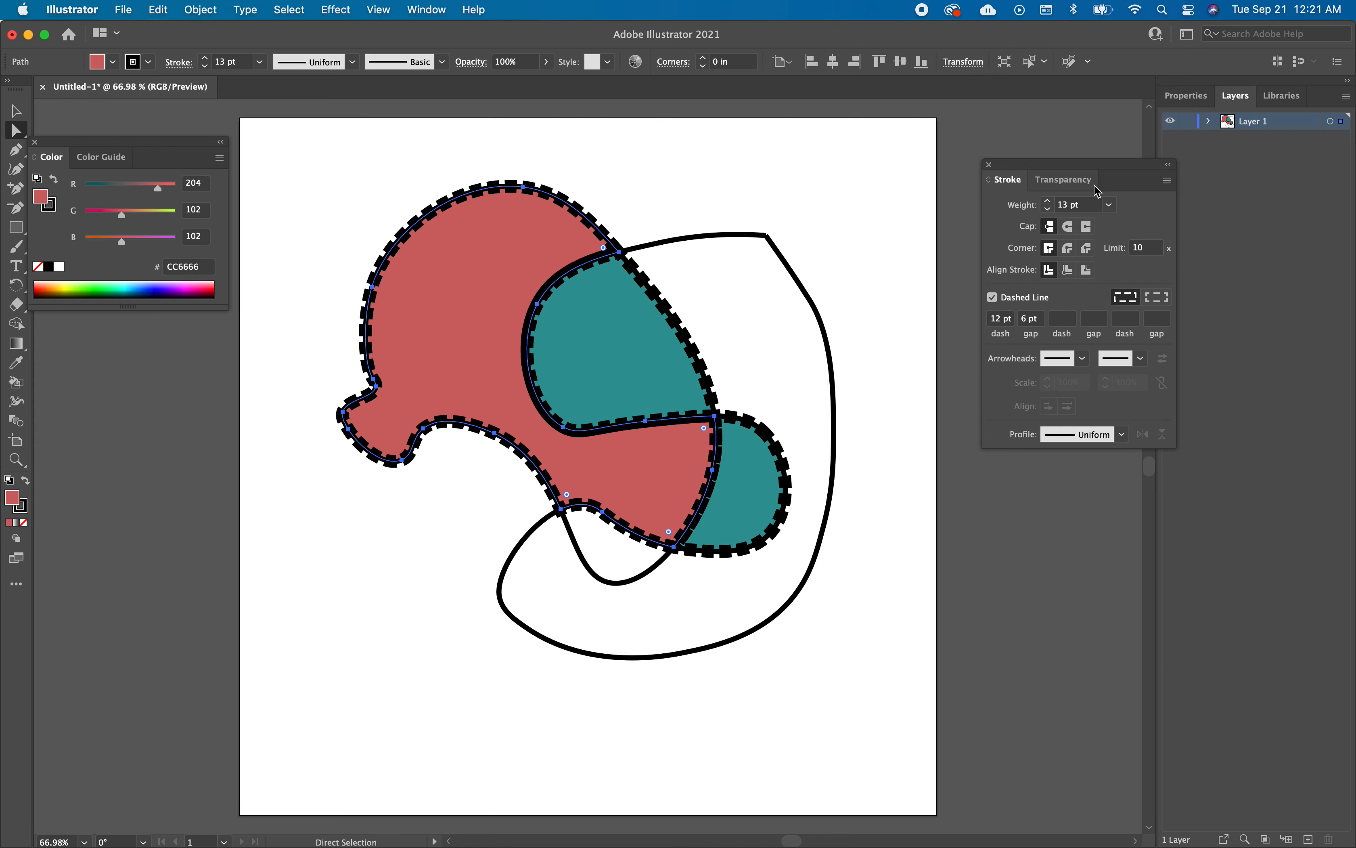
pyautogui.click(1069, 190)
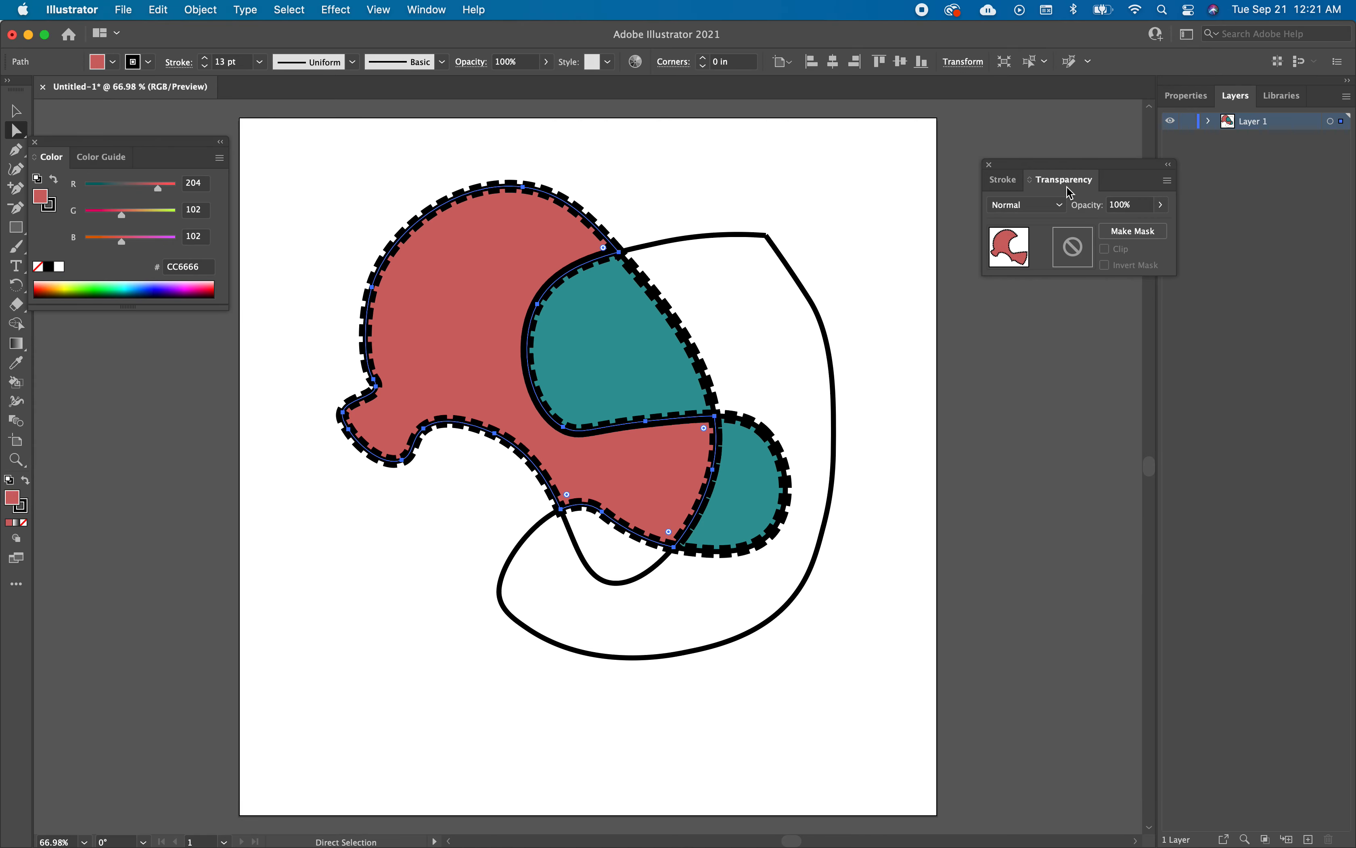
pyautogui.click(1161, 205)
pyautogui.moveTo(1159, 225); pyautogui.dragTo(1130, 224)
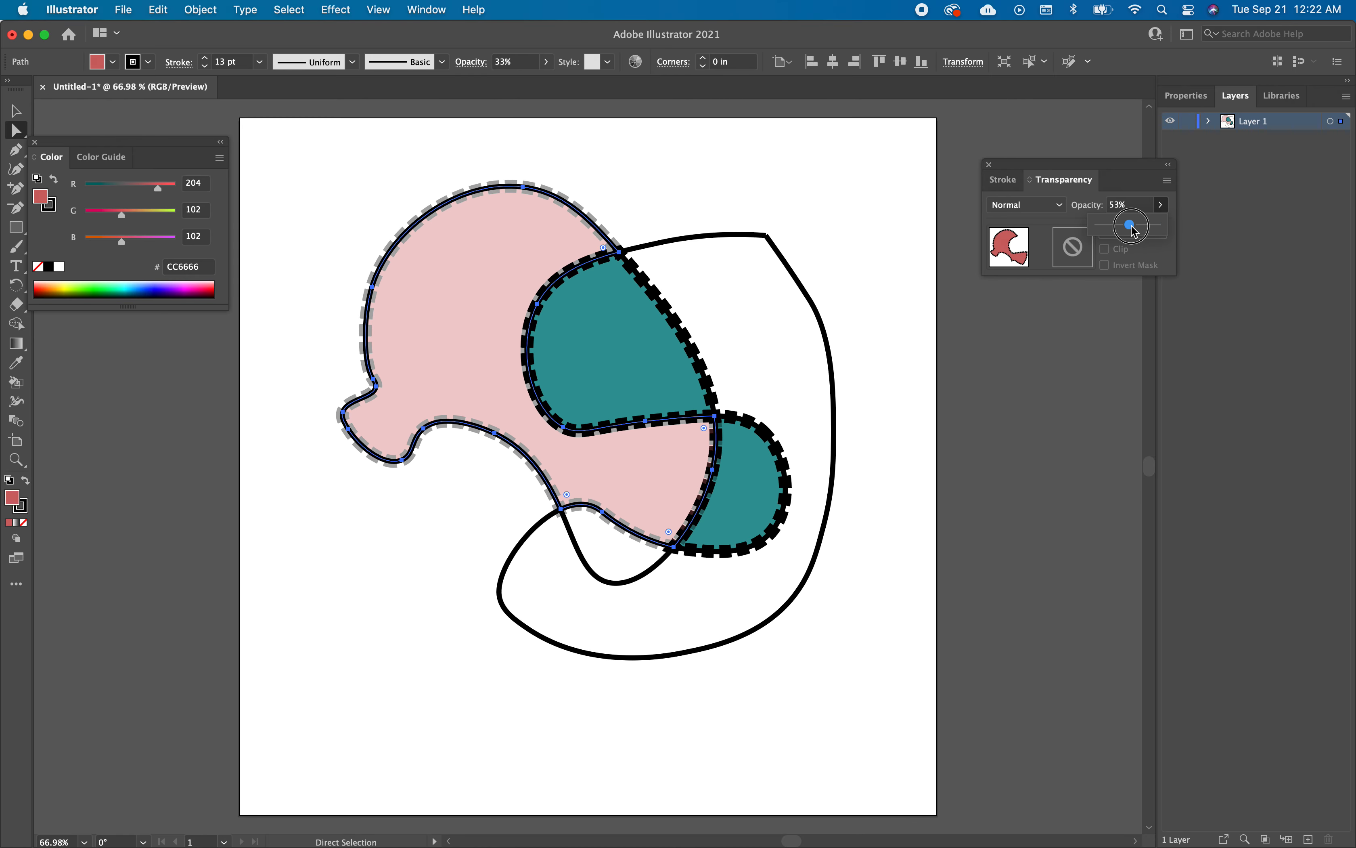
pyautogui.click(613, 173)
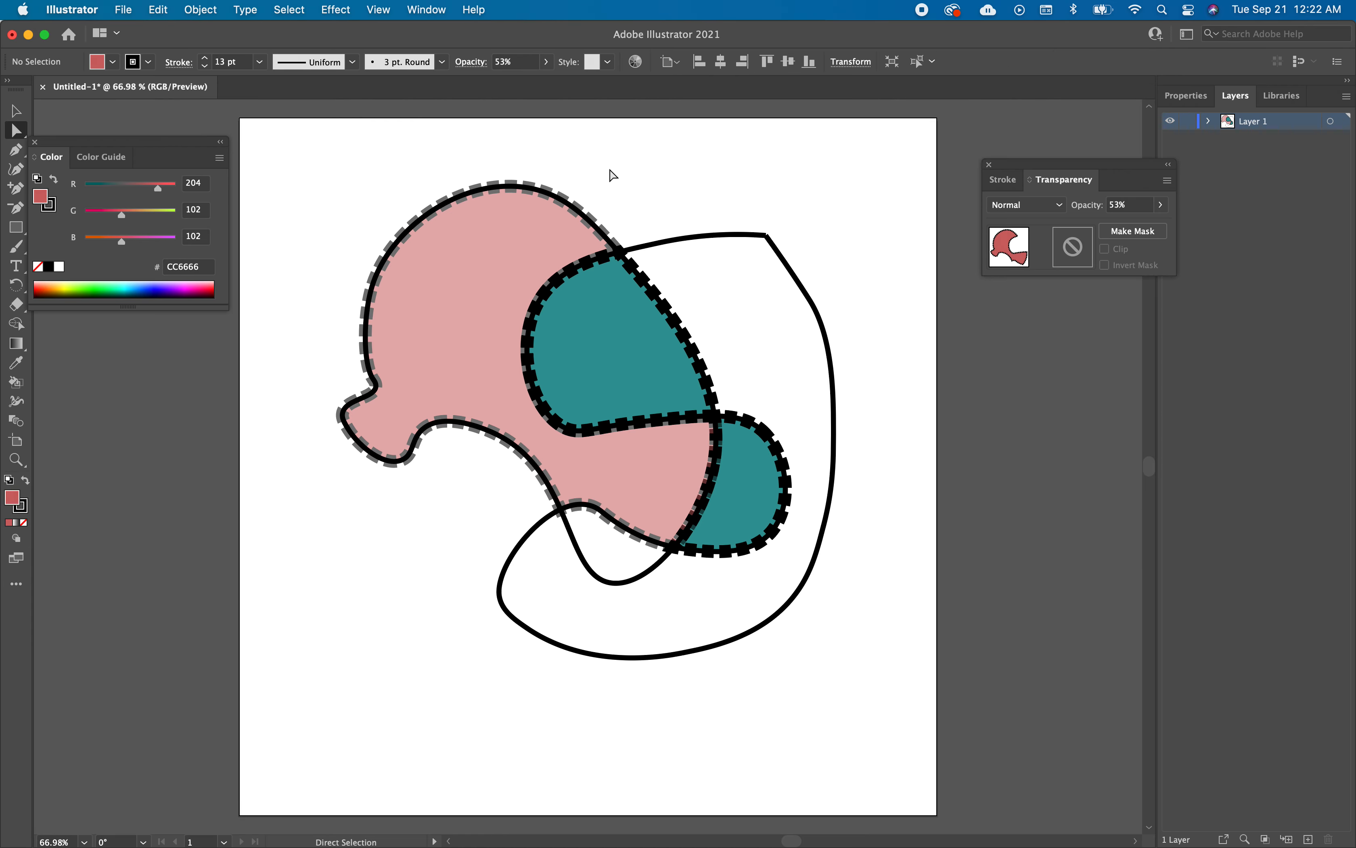
# Move only the semi-transparent red shape down and to the left, away from its original outline, and deselect it.
pyautogui.click(462, 304)
pyautogui.rightClick(464, 302)
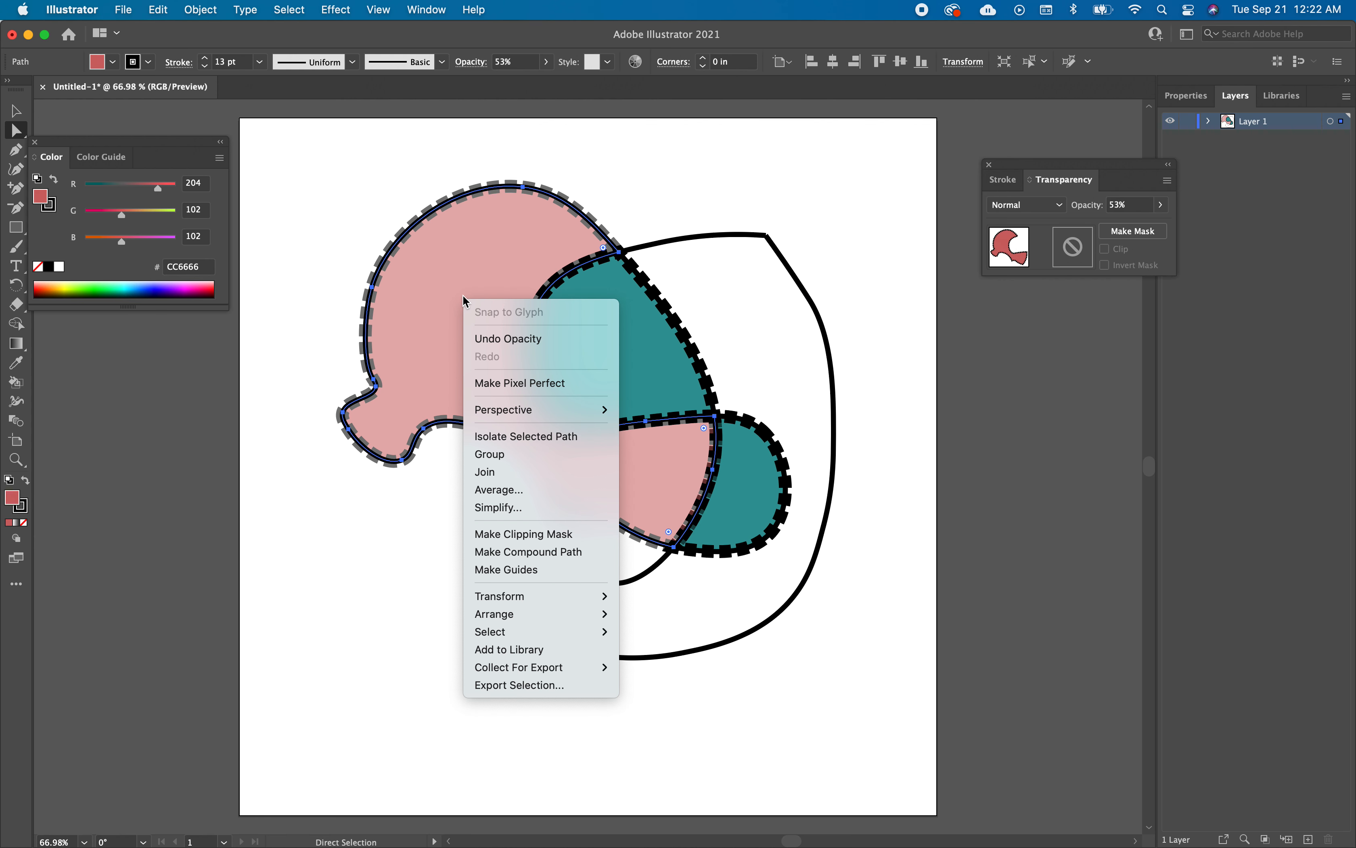
pyautogui.click(614, 163)
pyautogui.moveTo(524, 258); pyautogui.dragTo(417, 357)
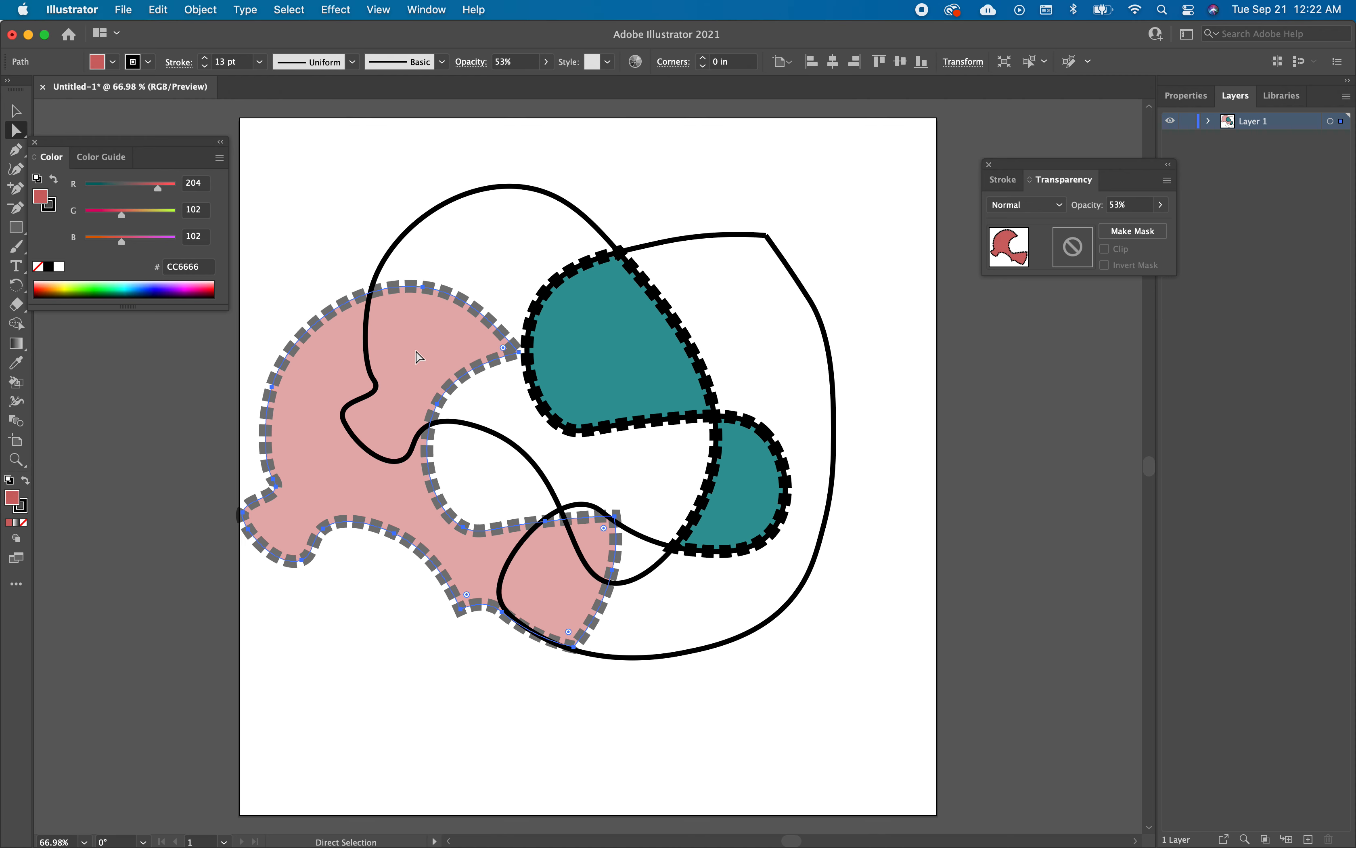
pyautogui.click(389, 177)
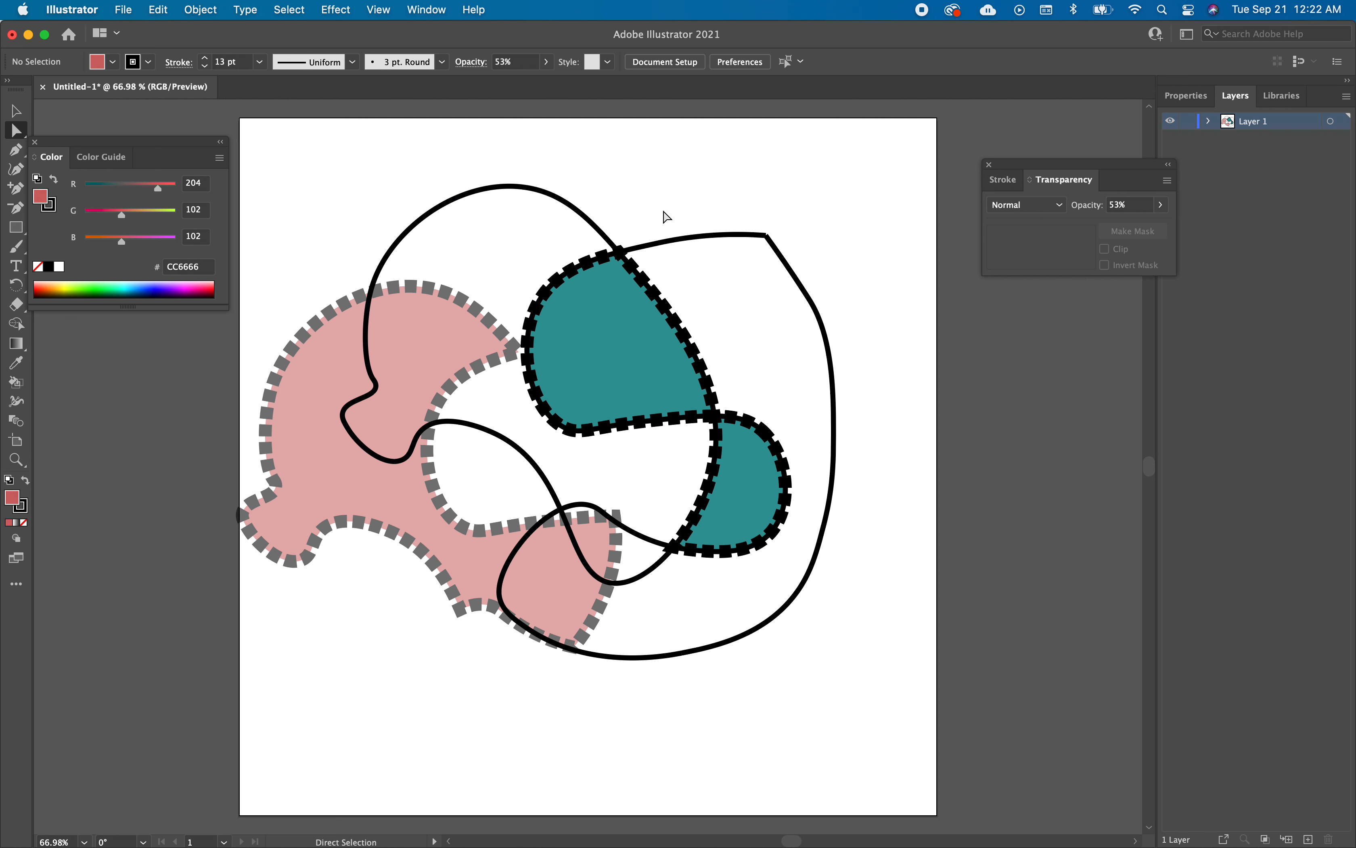
# Display the Appearance attributes of the larger teal shape and move the shape up and to the left of its outline.
pyautogui.click(629, 355)
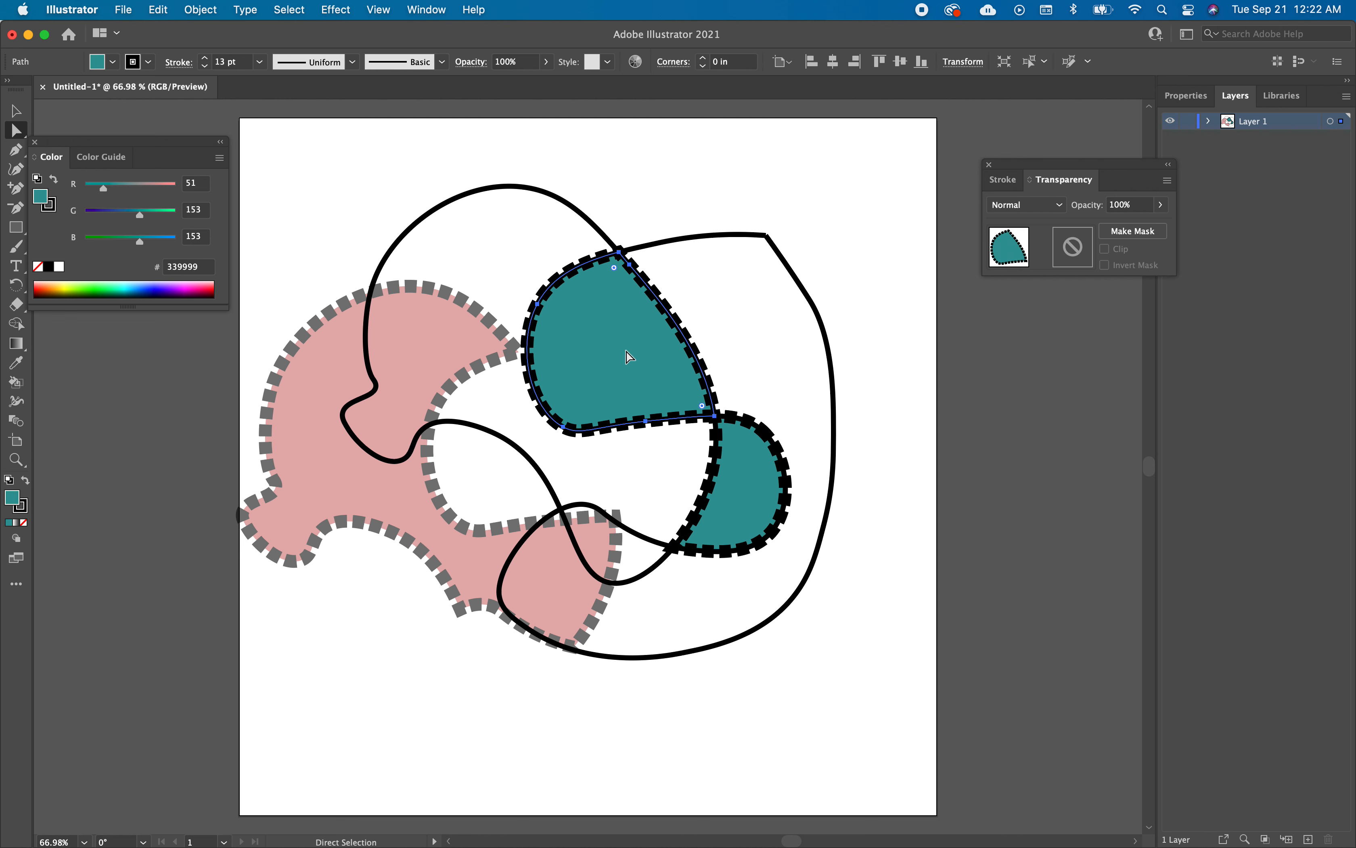
pyautogui.click(1006, 181)
pyautogui.click(1042, 180)
pyautogui.click(432, 10)
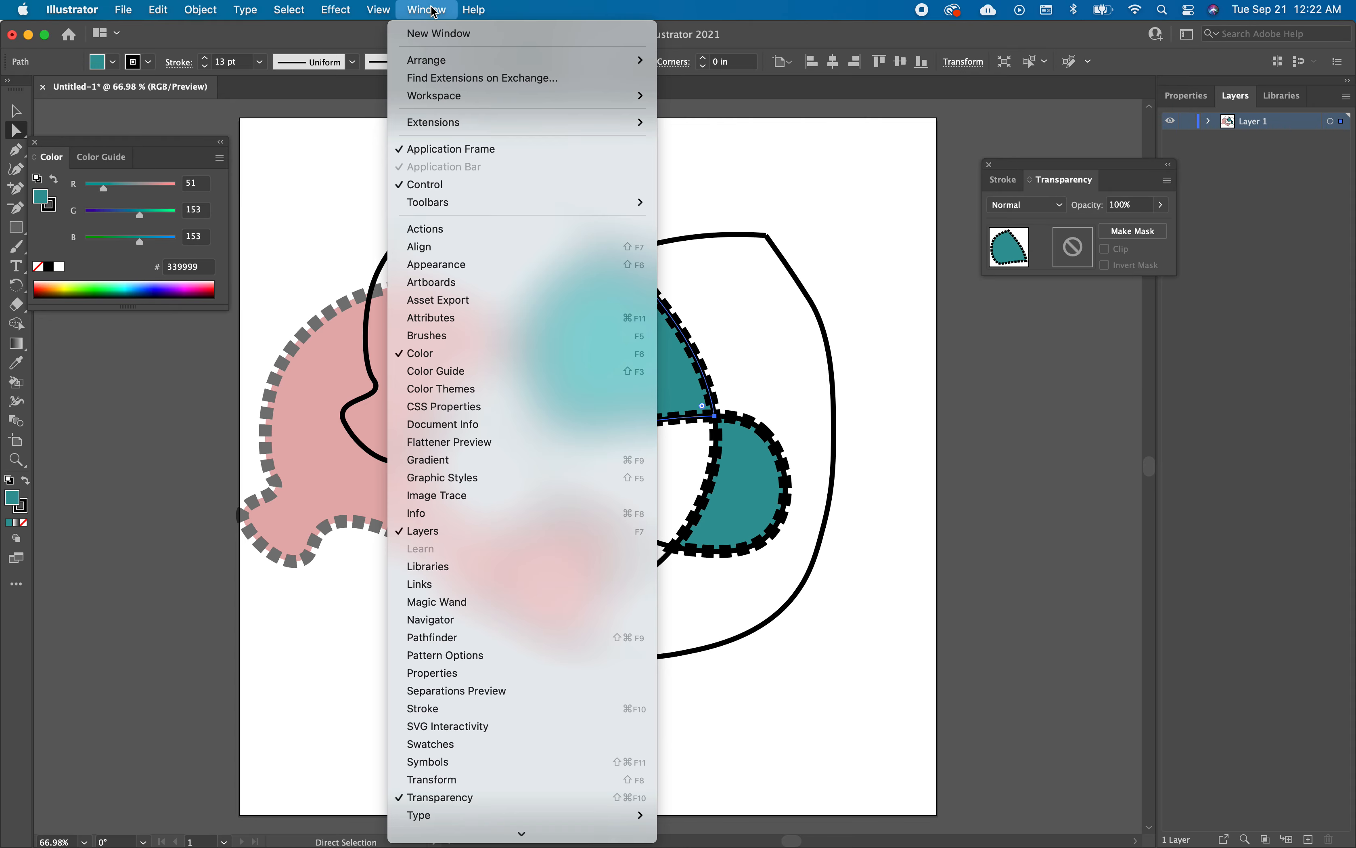
pyautogui.click(461, 264)
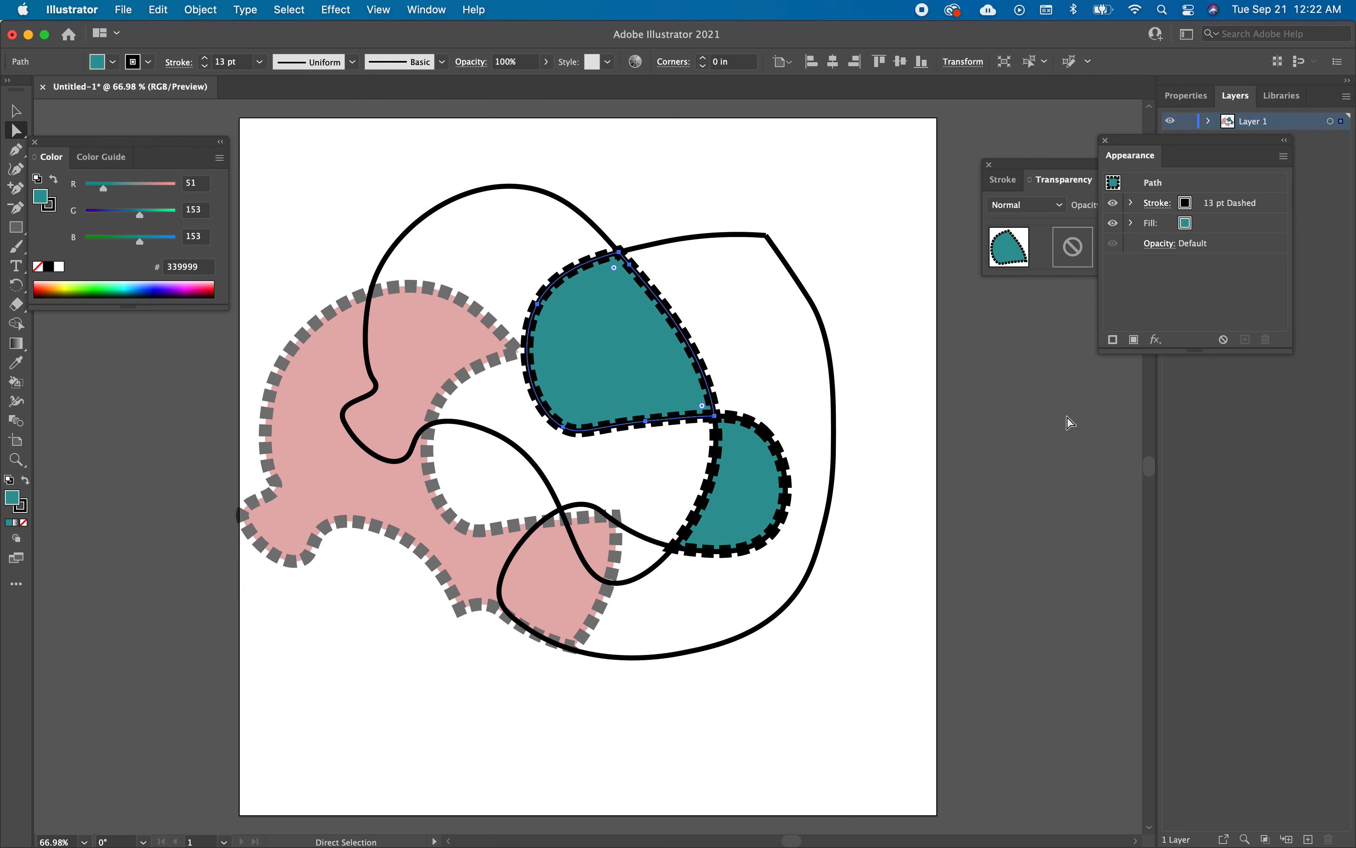
pyautogui.click(875, 396)
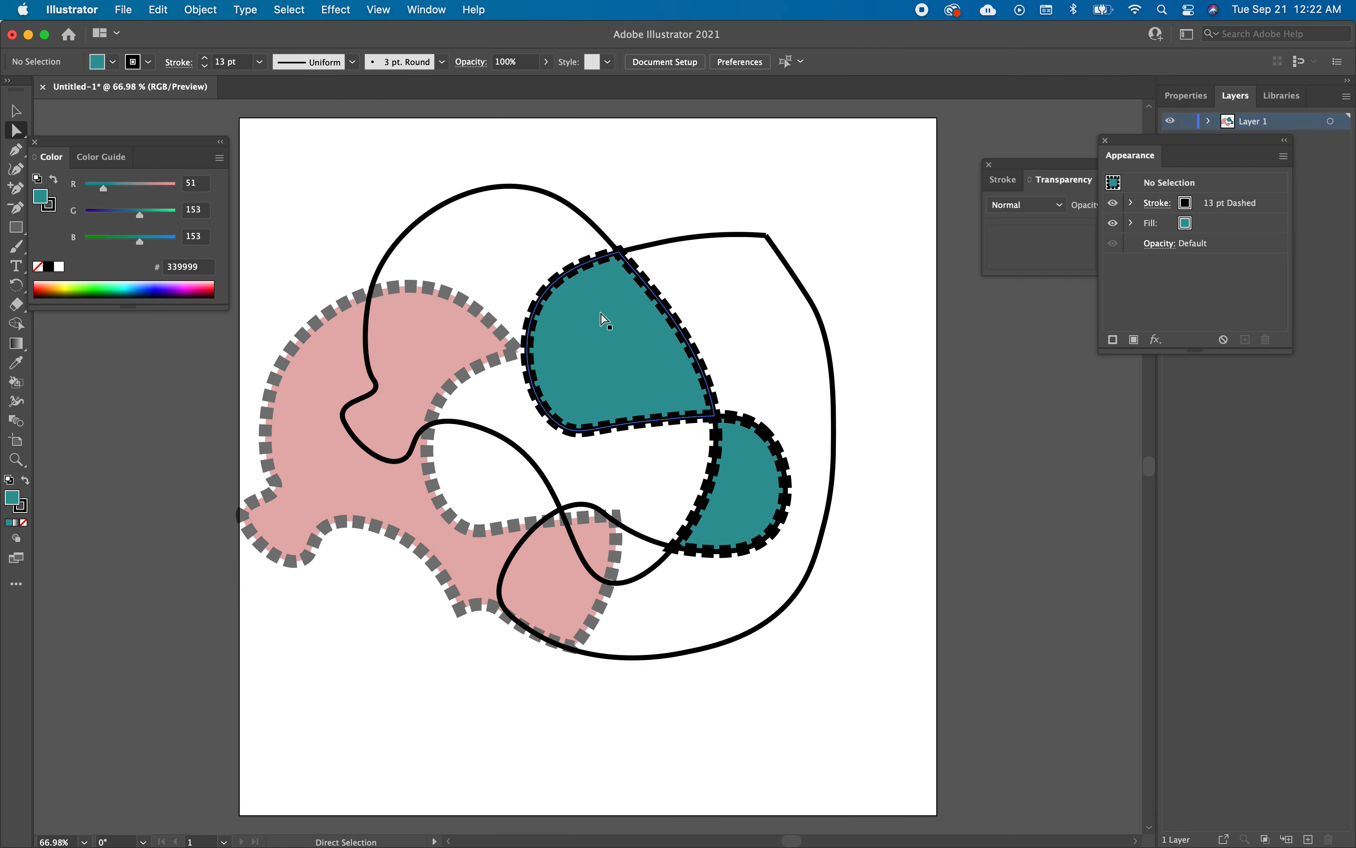
pyautogui.moveTo(603, 320); pyautogui.dragTo(555, 265)
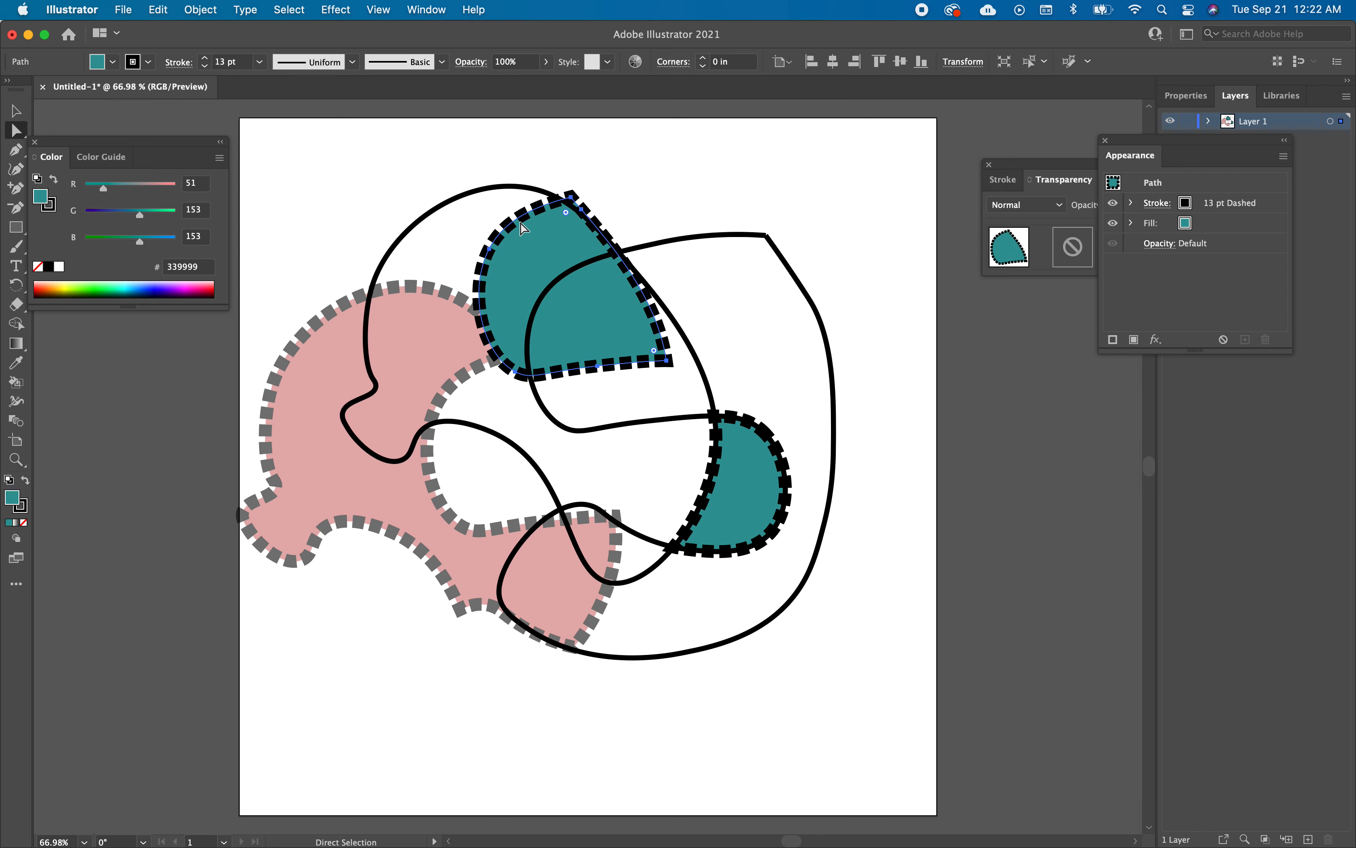
# Lower the opacity of only the larger teal shape's fill to 69%, leaving its stroke opaque.
pyautogui.click(1131, 223)
pyautogui.click(1184, 246)
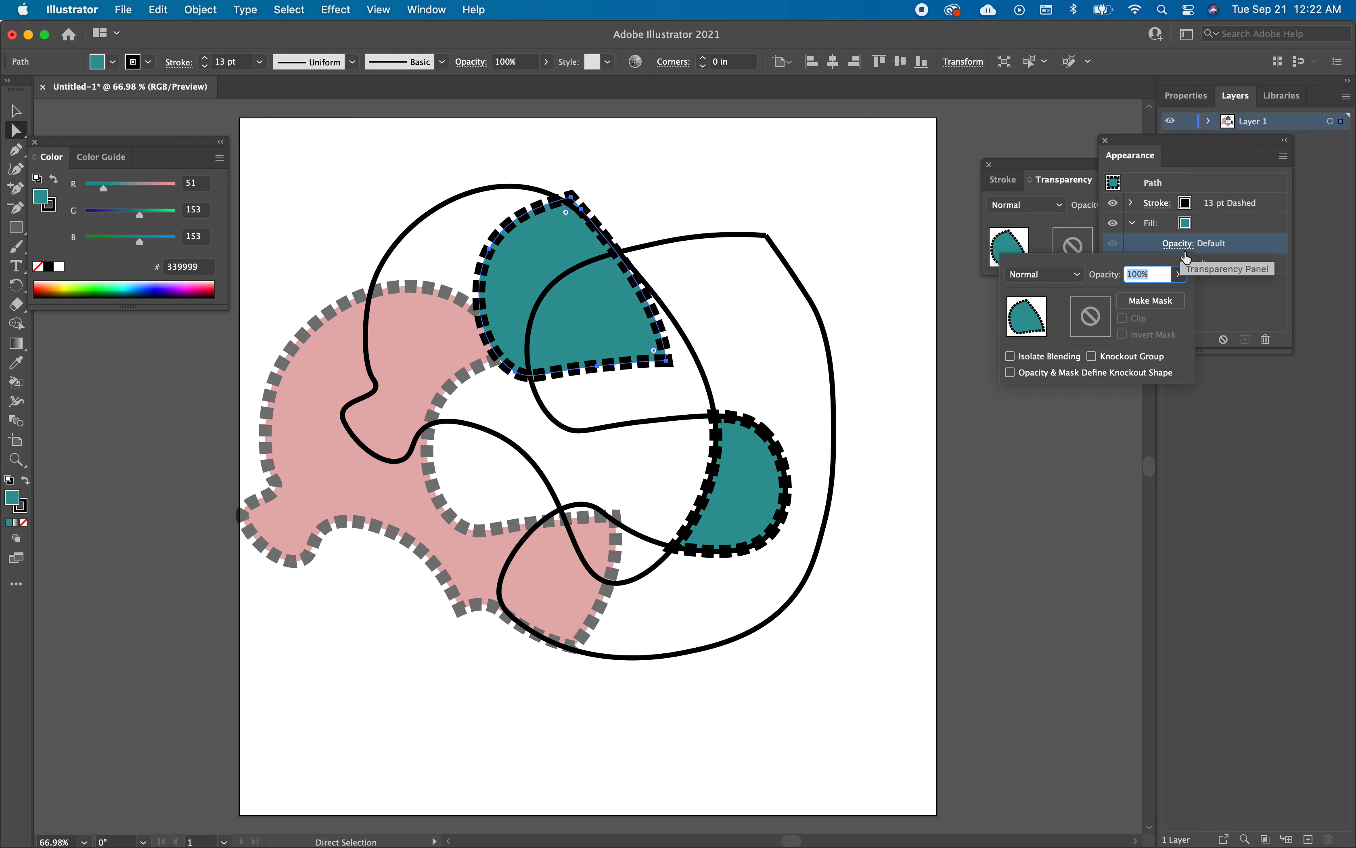
pyautogui.click(1179, 274)
pyautogui.moveTo(1179, 294)
pyautogui.mouseDown()
pyautogui.moveTo(1142, 294)
pyautogui.moveTo(1153, 298)
pyautogui.mouseUp()
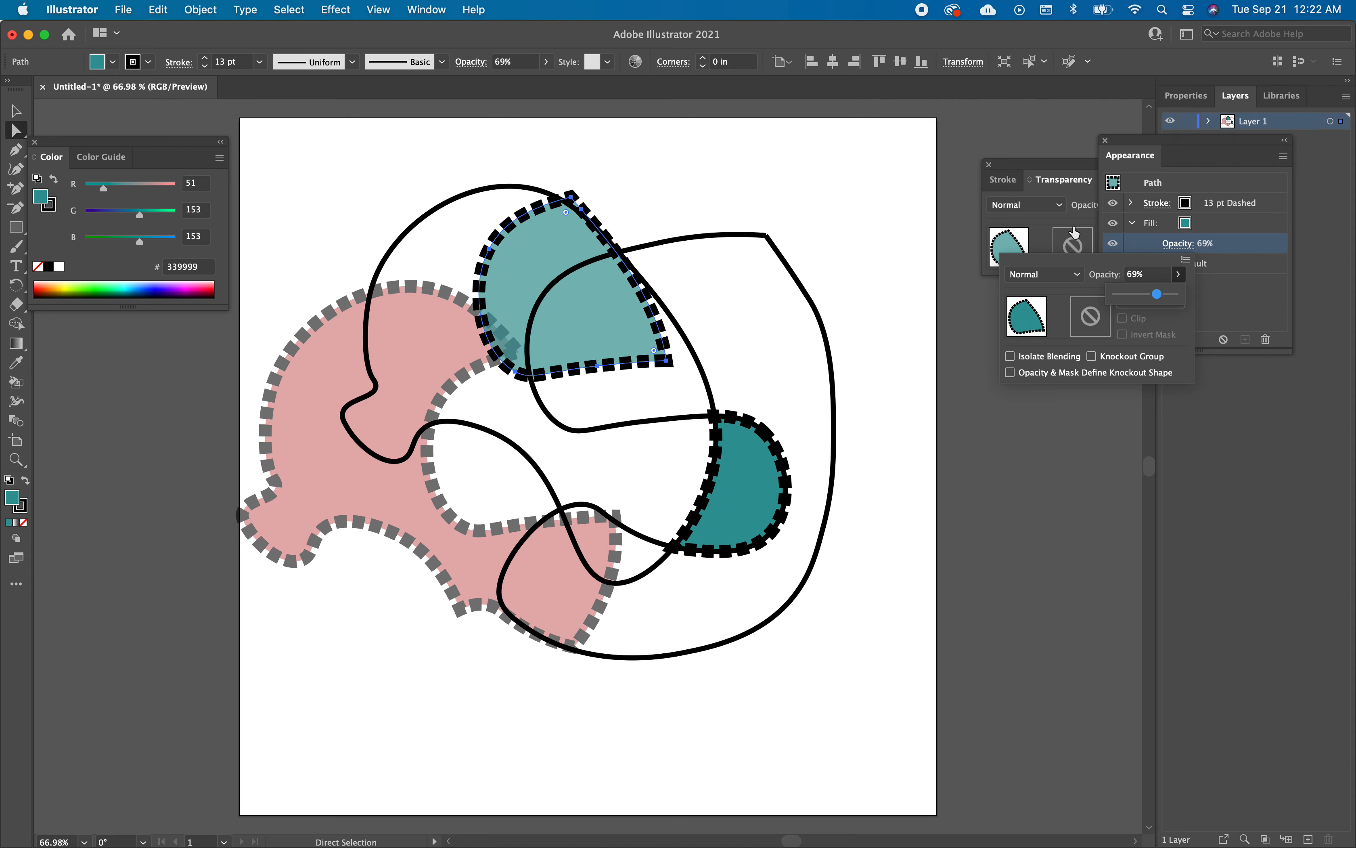
pyautogui.click(1101, 268)
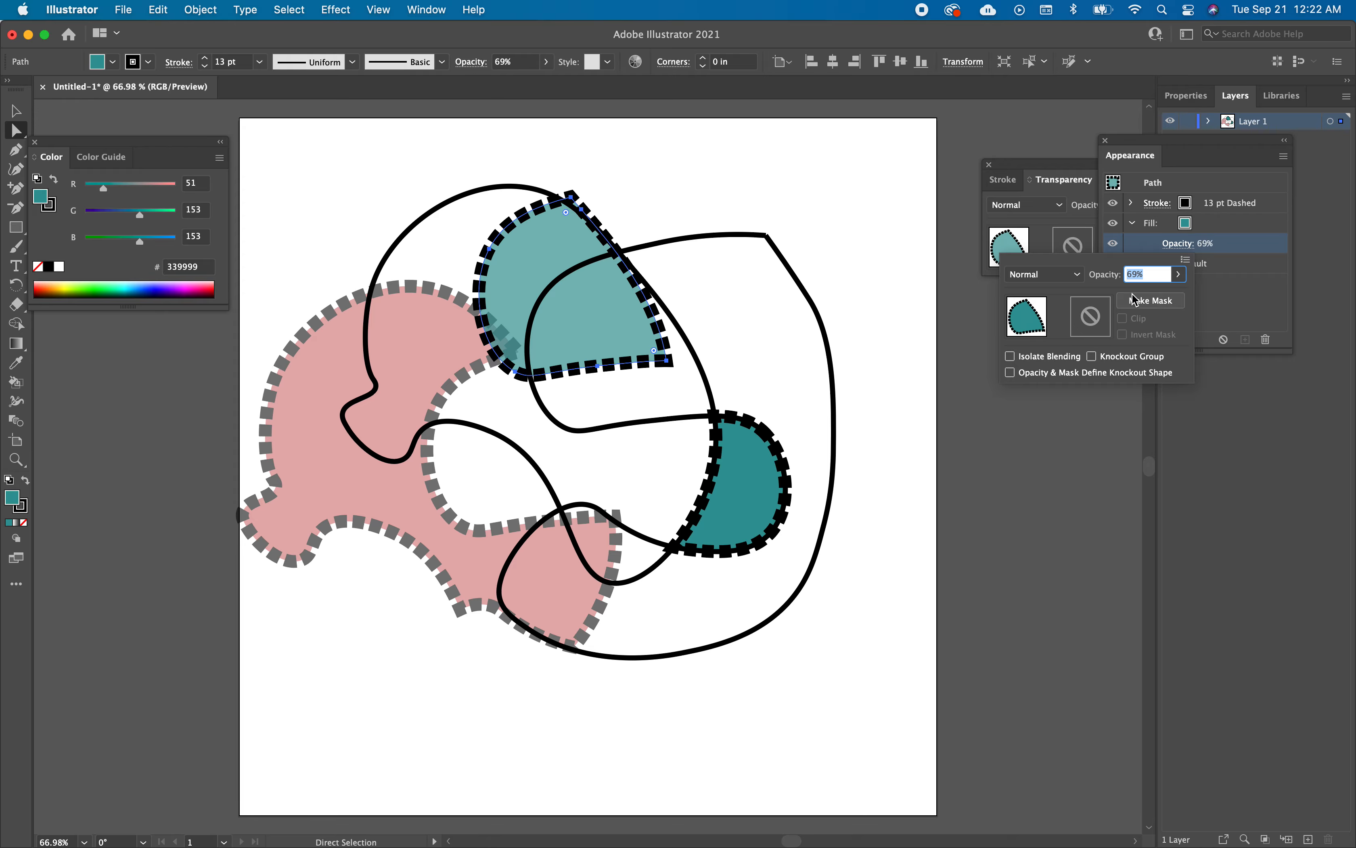
pyautogui.click(1012, 132)
# Set the opacity of the larger teal shape's fill to 50%.
pyautogui.click(1187, 245)
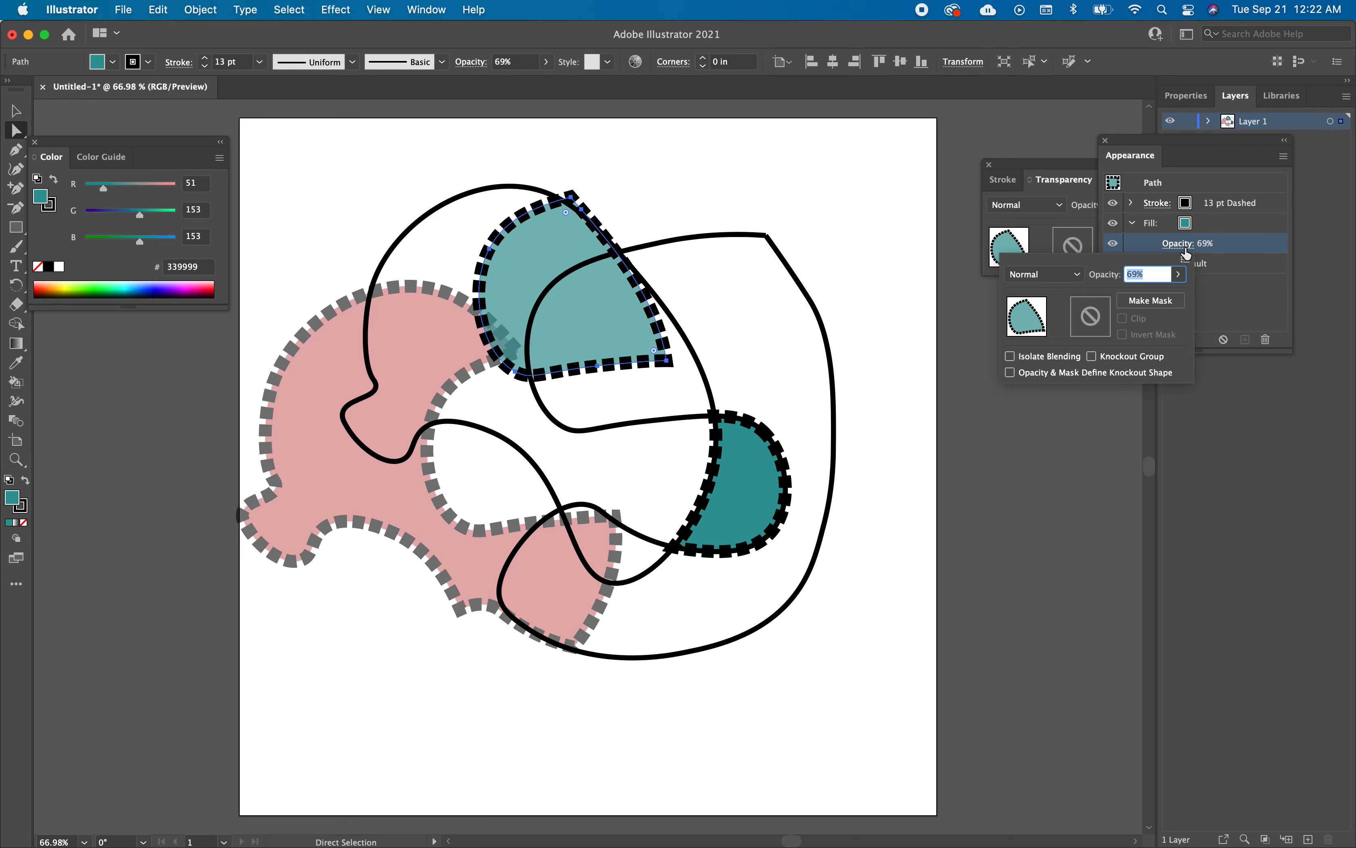
pyautogui.click(1179, 274)
pyautogui.moveTo(1160, 294); pyautogui.dragTo(1147, 294)
pyautogui.click(1020, 135)
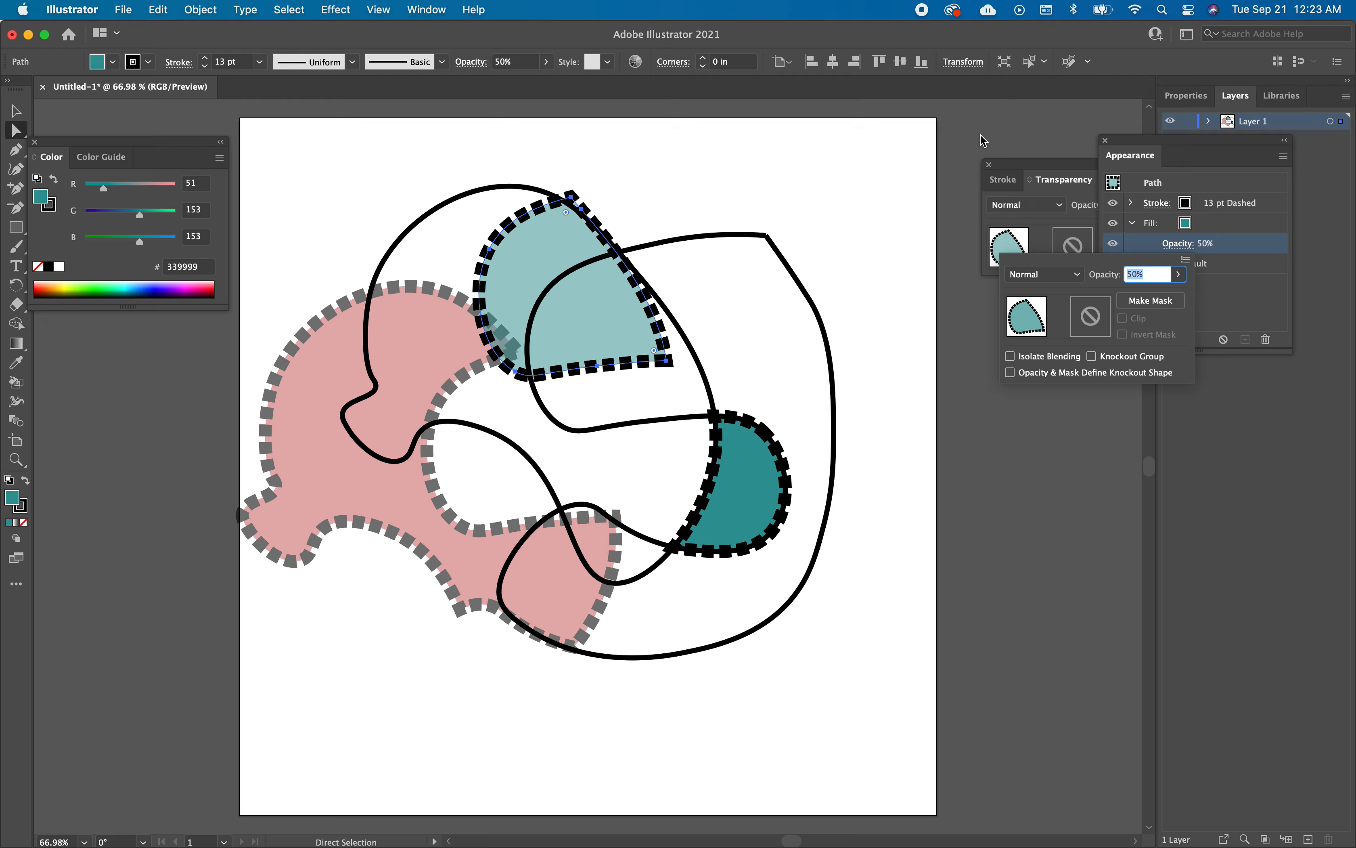
pyautogui.click(1001, 140)
# Make the larger teal shape's dashed stroke solid, set its weight to 7 pt, and deselect the shape.
pyautogui.click(1132, 204)
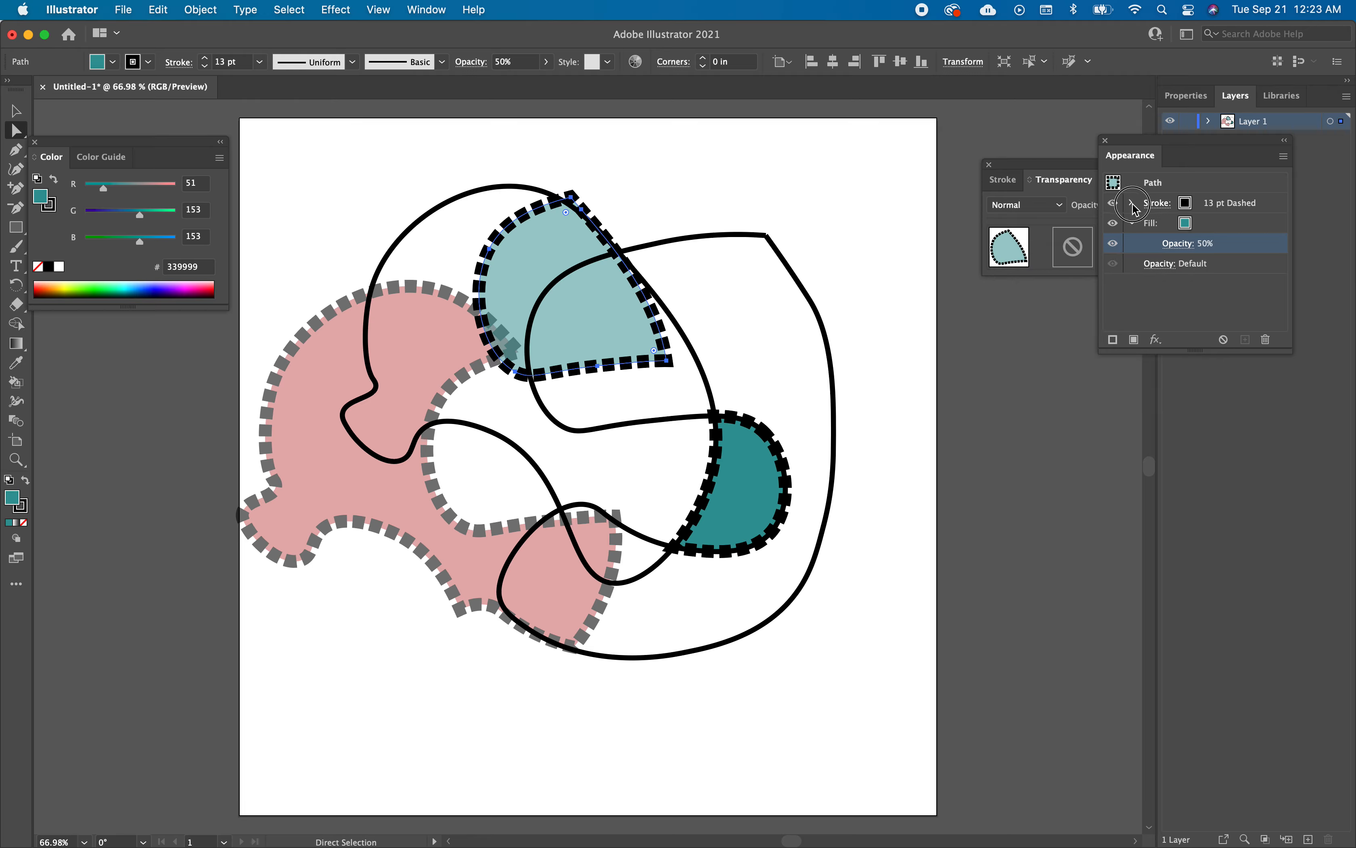
pyautogui.click(1157, 204)
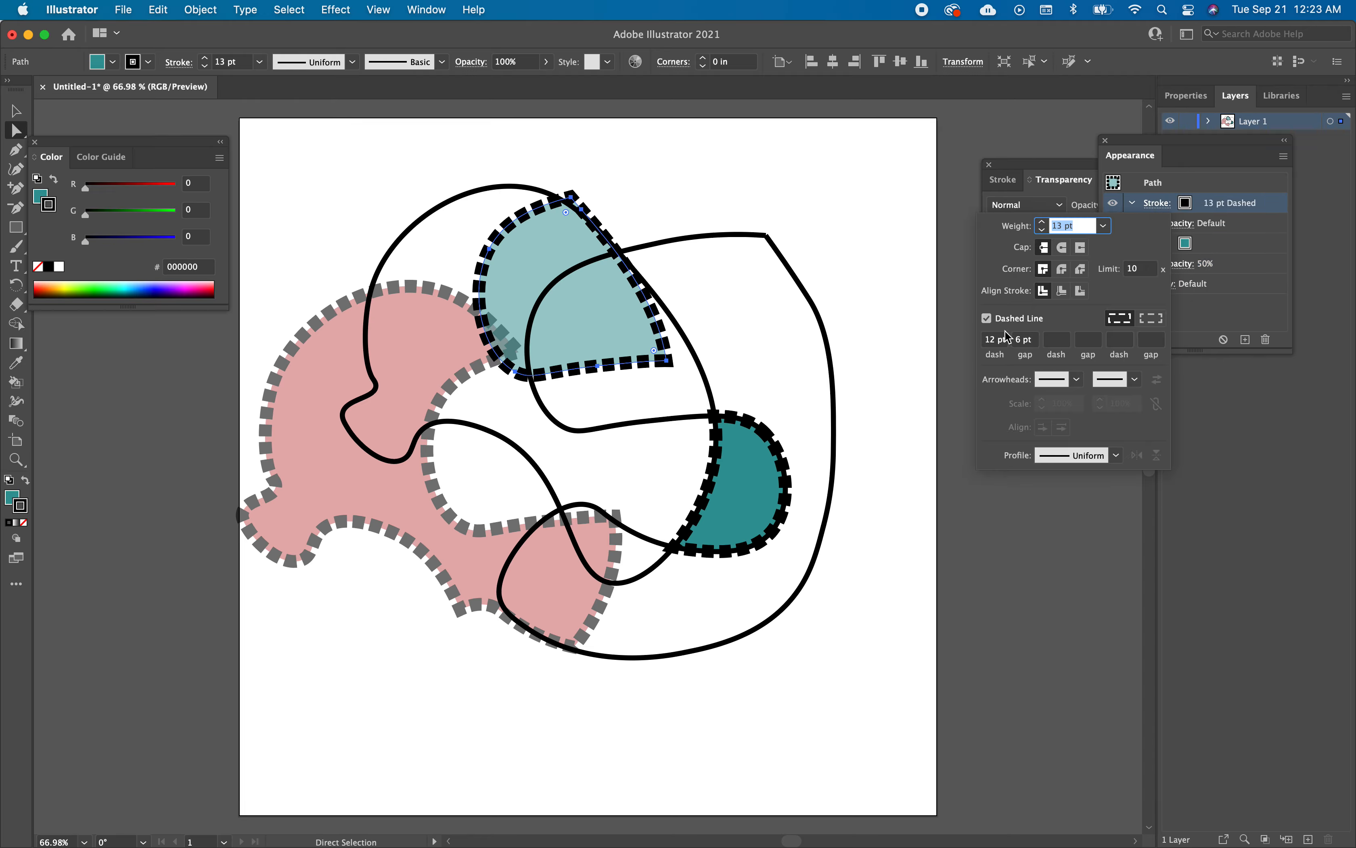
pyautogui.click(987, 319)
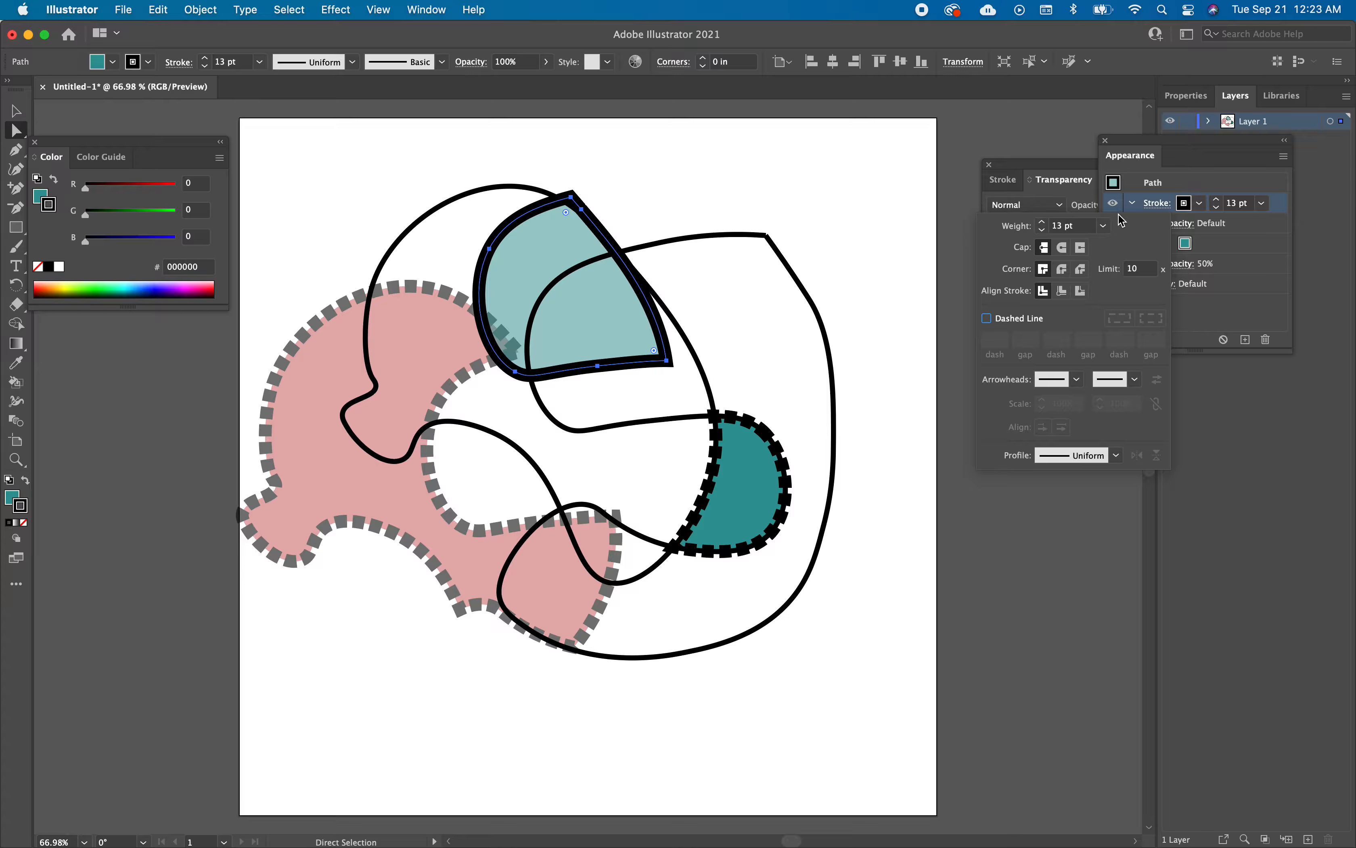
pyautogui.click(1102, 226)
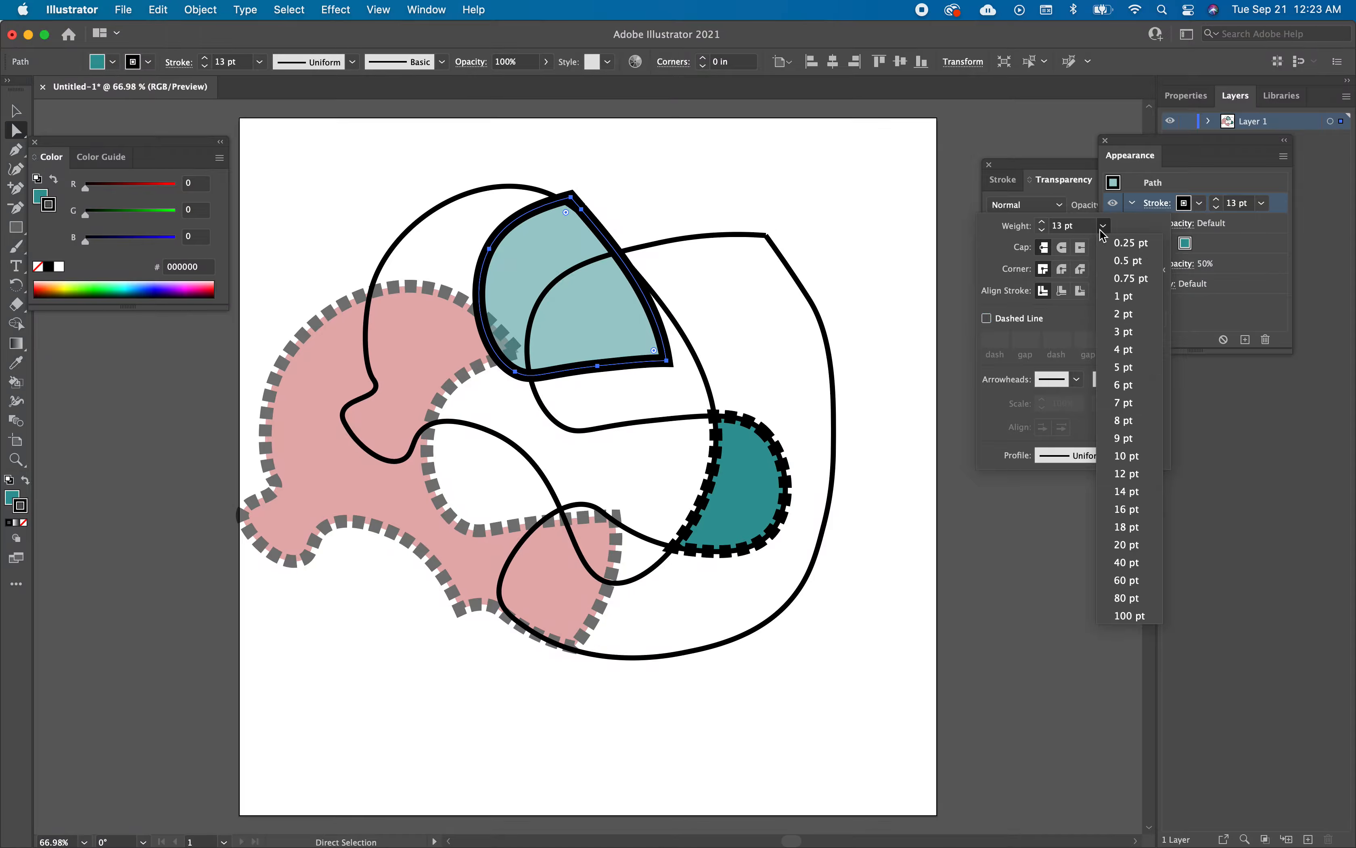
pyautogui.click(1140, 405)
pyautogui.click(946, 276)
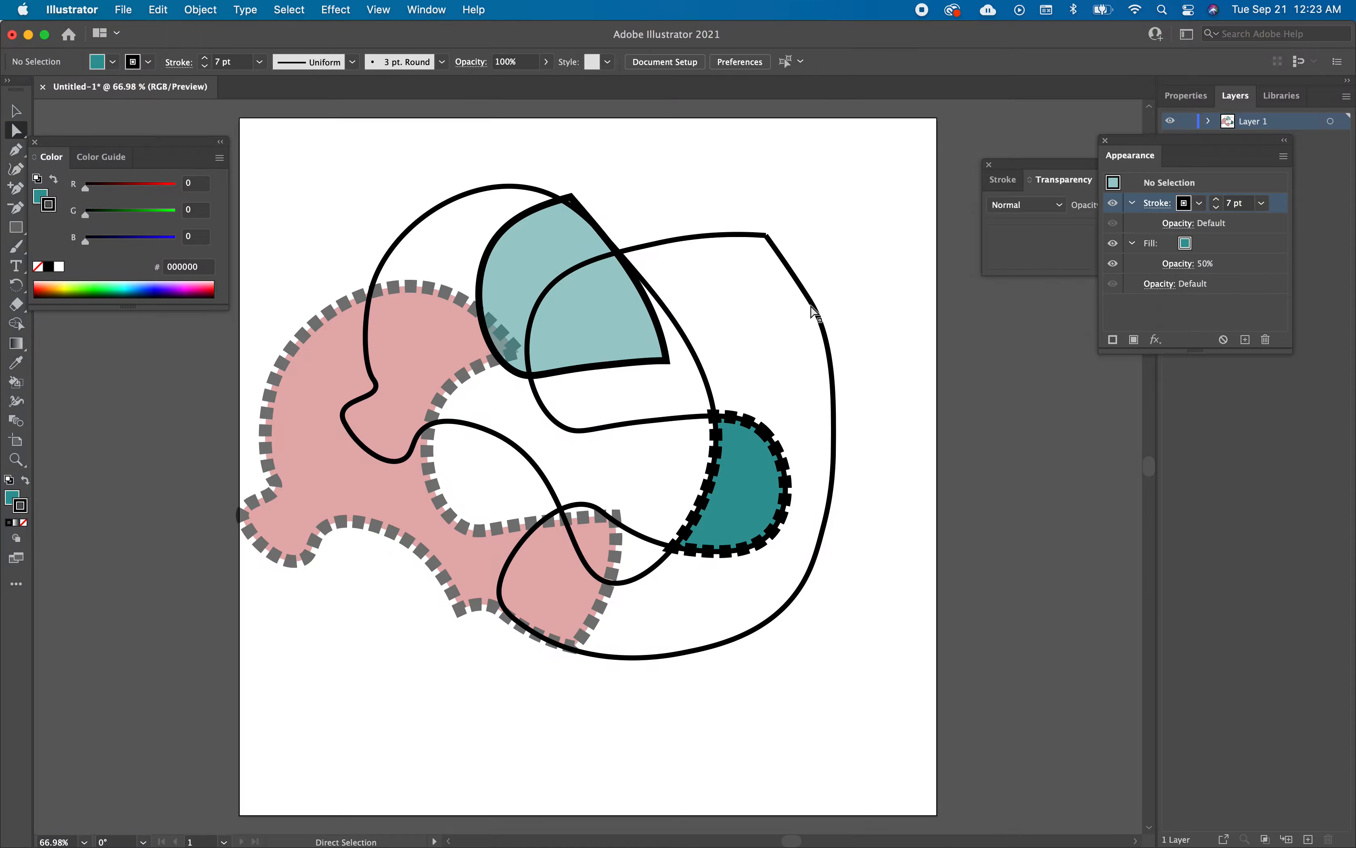
# Select the smaller teal shape's fill, open the Basic Graphics_Dots pattern library, and place it clear of the shape.
pyautogui.click(750, 472)
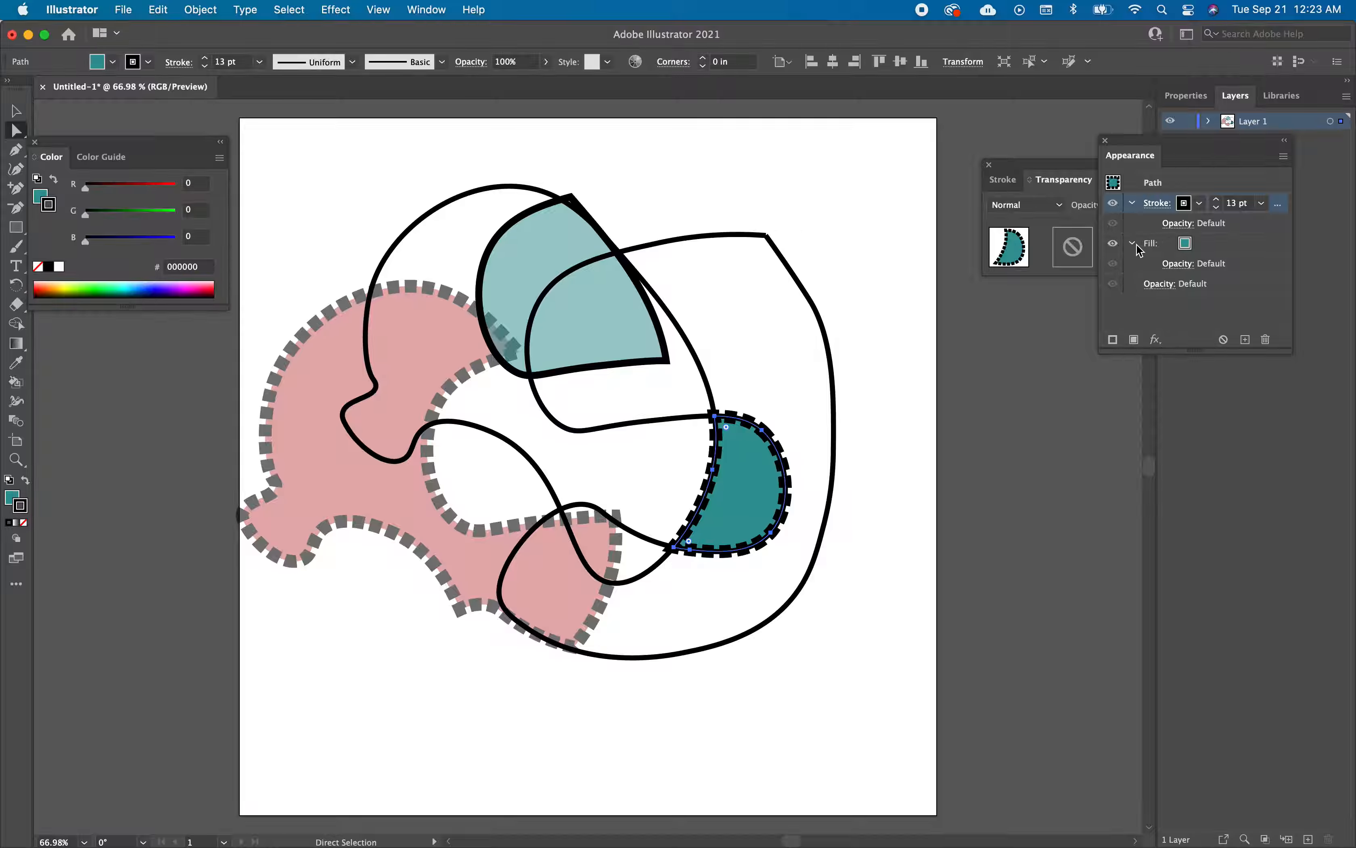
pyautogui.click(1160, 249)
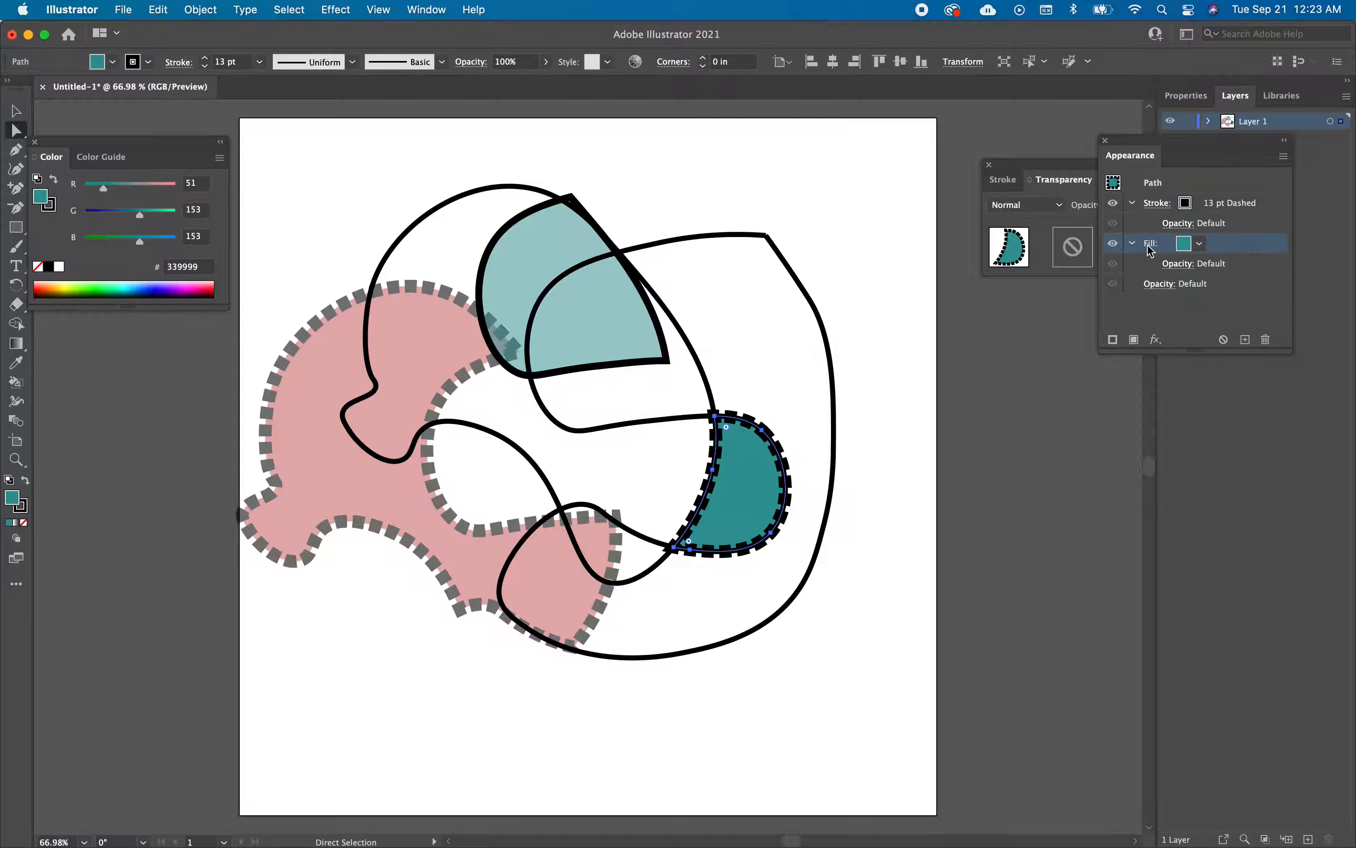
pyautogui.click(1199, 243)
pyautogui.click(1034, 345)
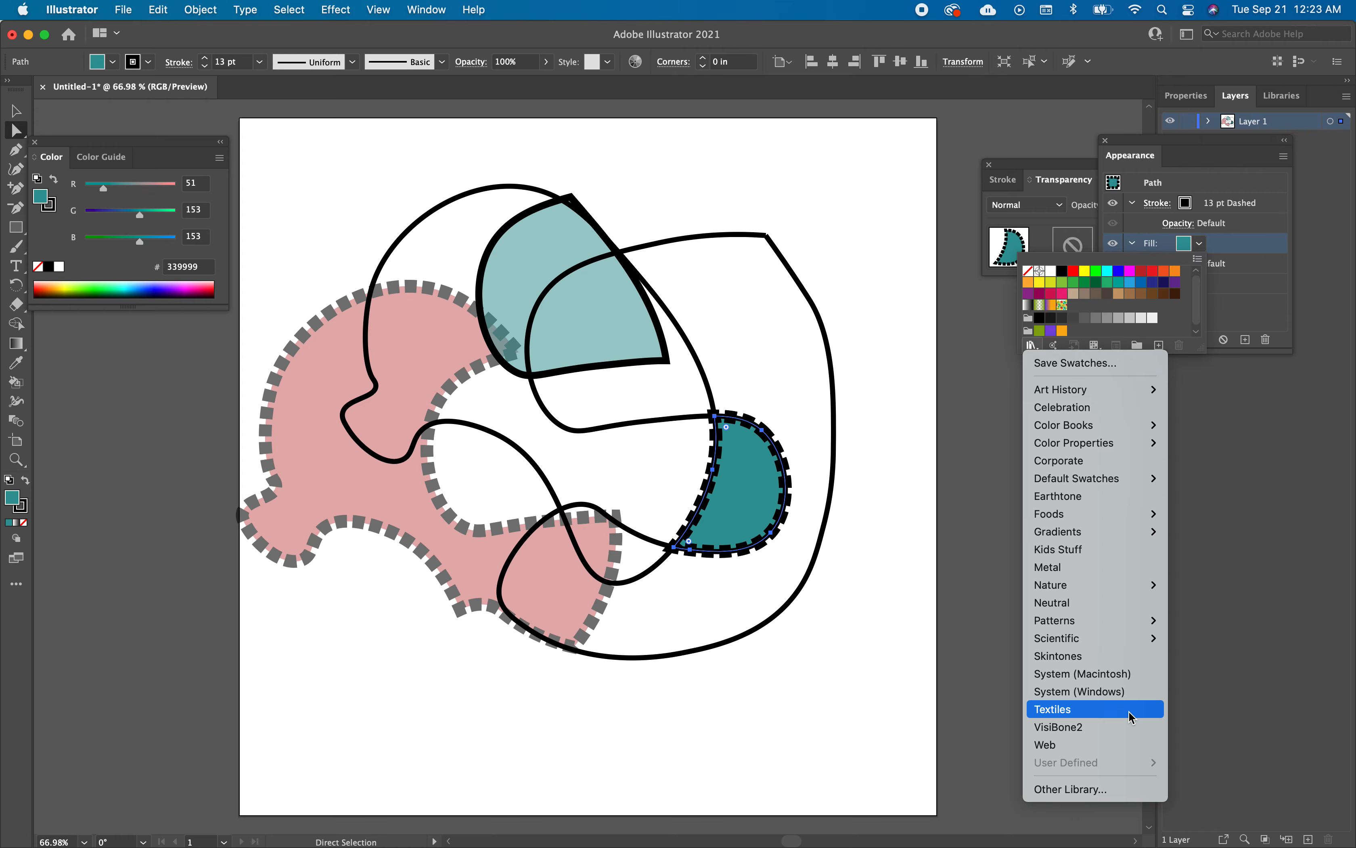
pyautogui.moveTo(1115, 620)
pyautogui.moveTo(1245, 648)
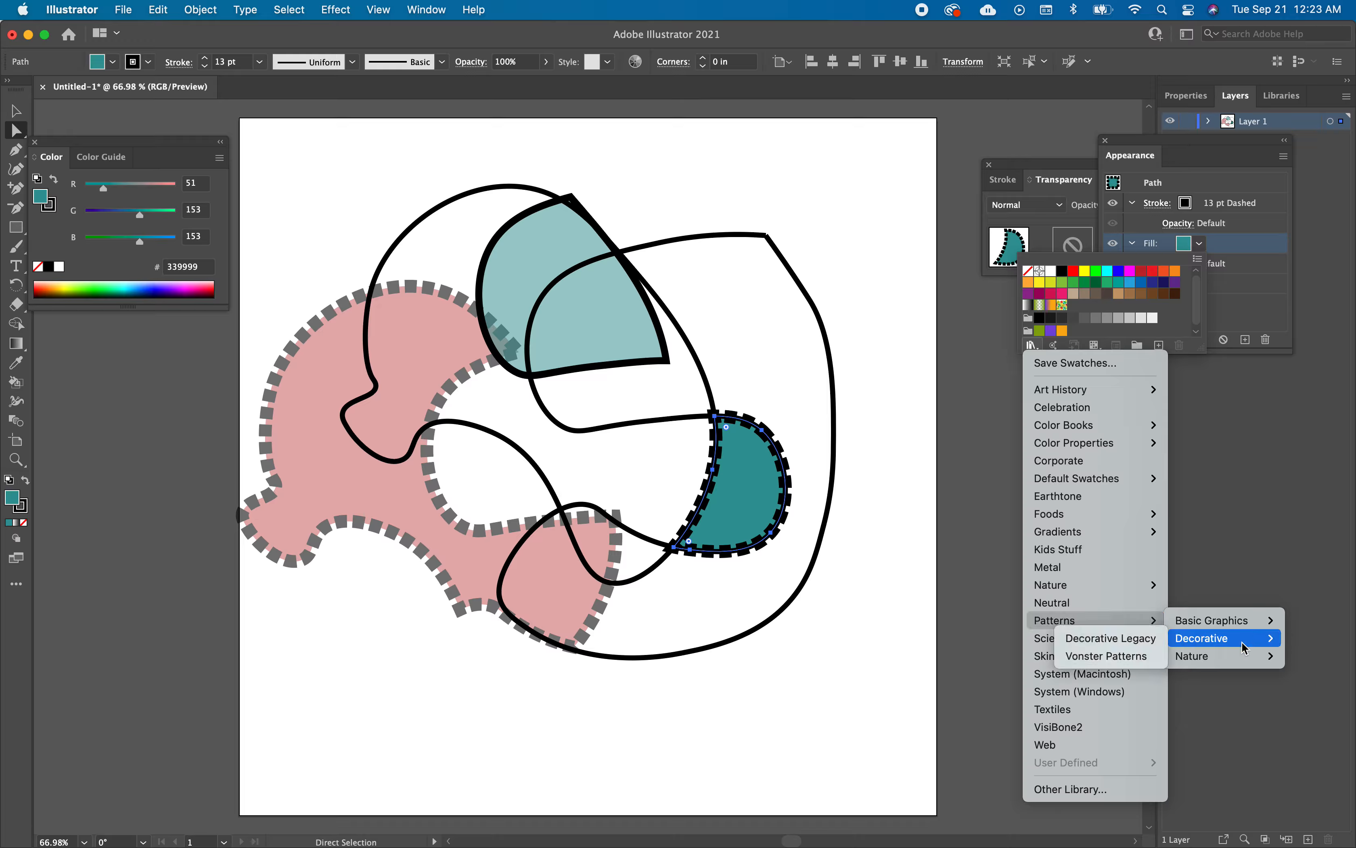
pyautogui.moveTo(1239, 620)
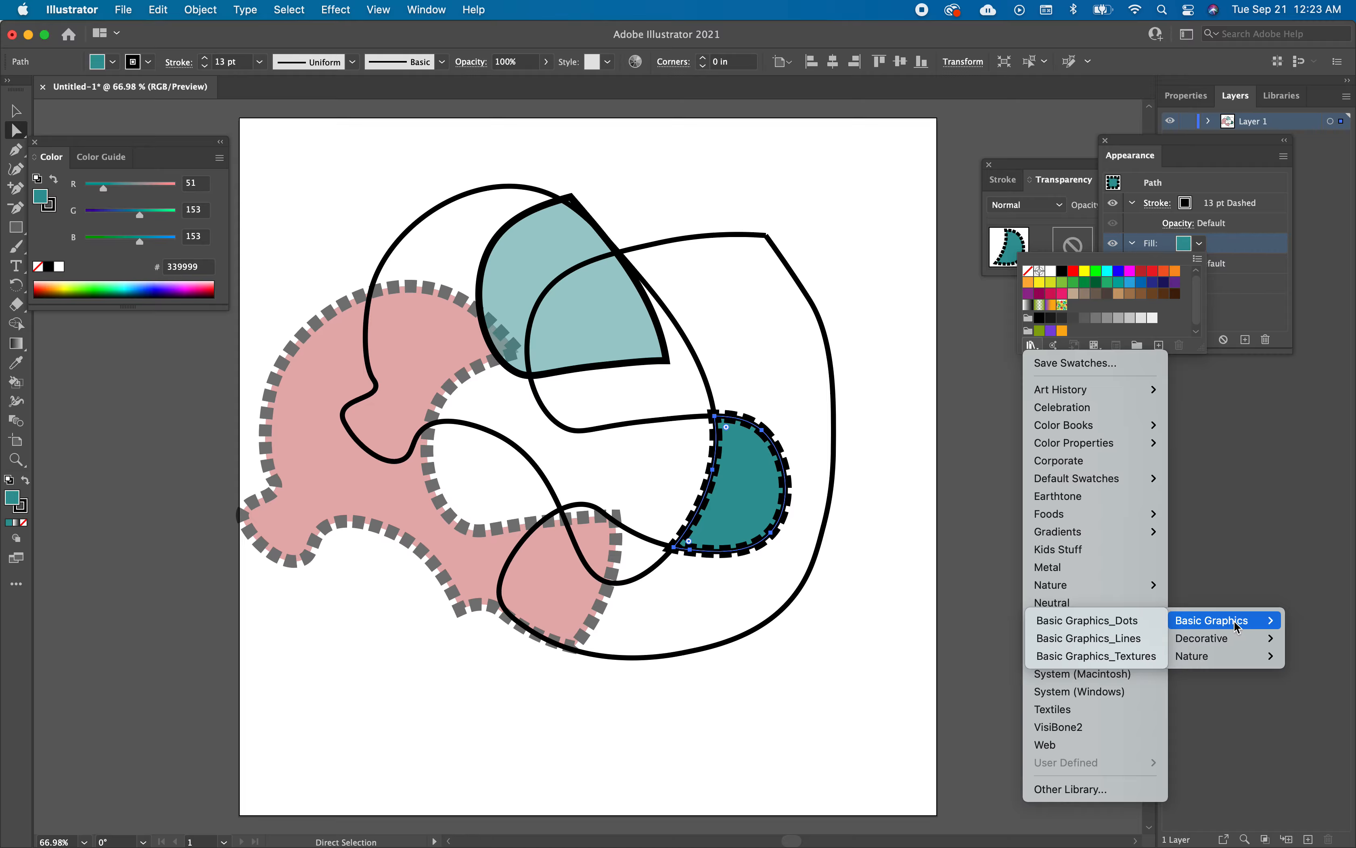
pyautogui.click(1115, 620)
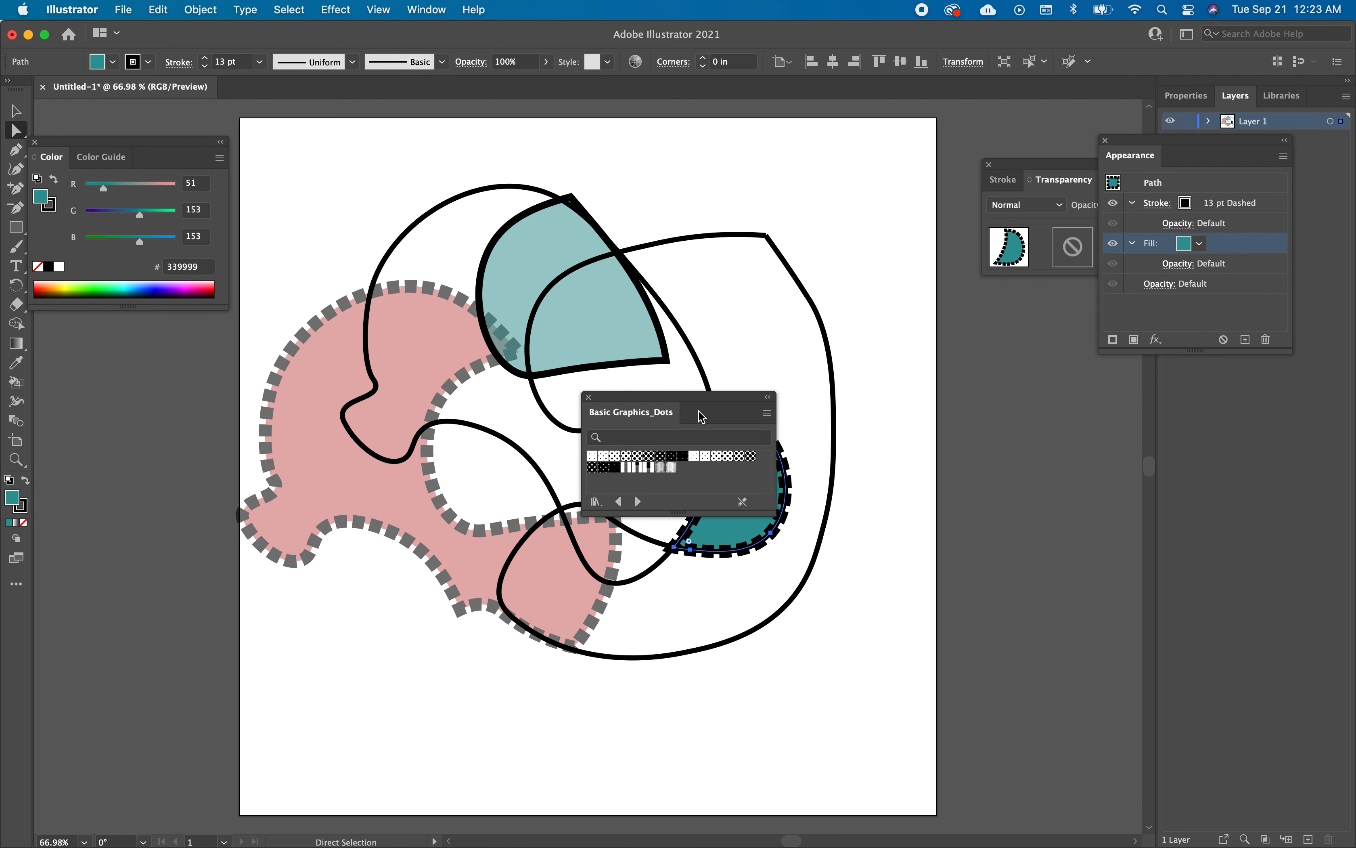
pyautogui.moveTo(699, 415); pyautogui.dragTo(387, 402)
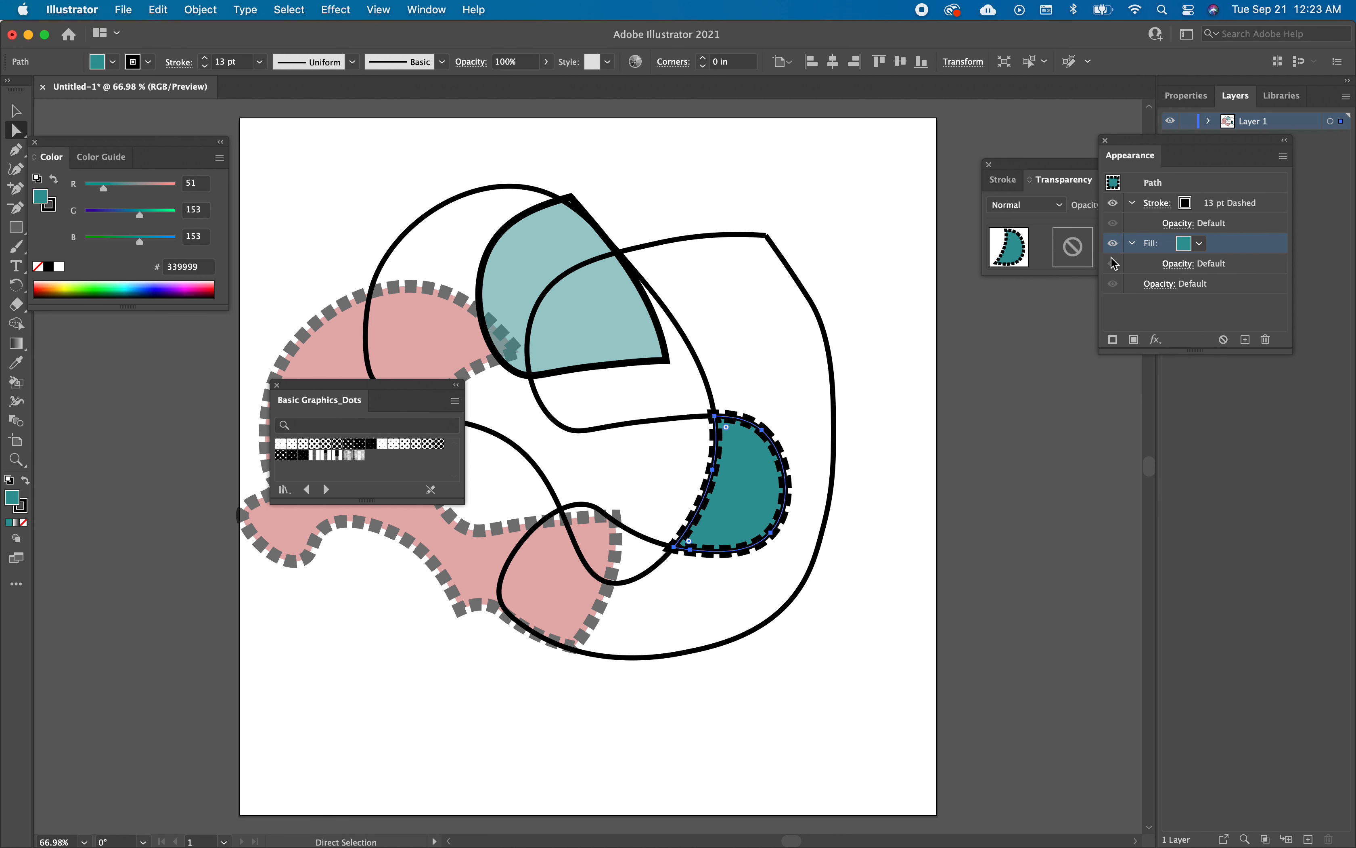
# Try several dot patterns on the smaller teal shape and fill it with widely spaced black dots.
pyautogui.click(373, 446)
pyautogui.click(405, 444)
pyautogui.click(326, 447)
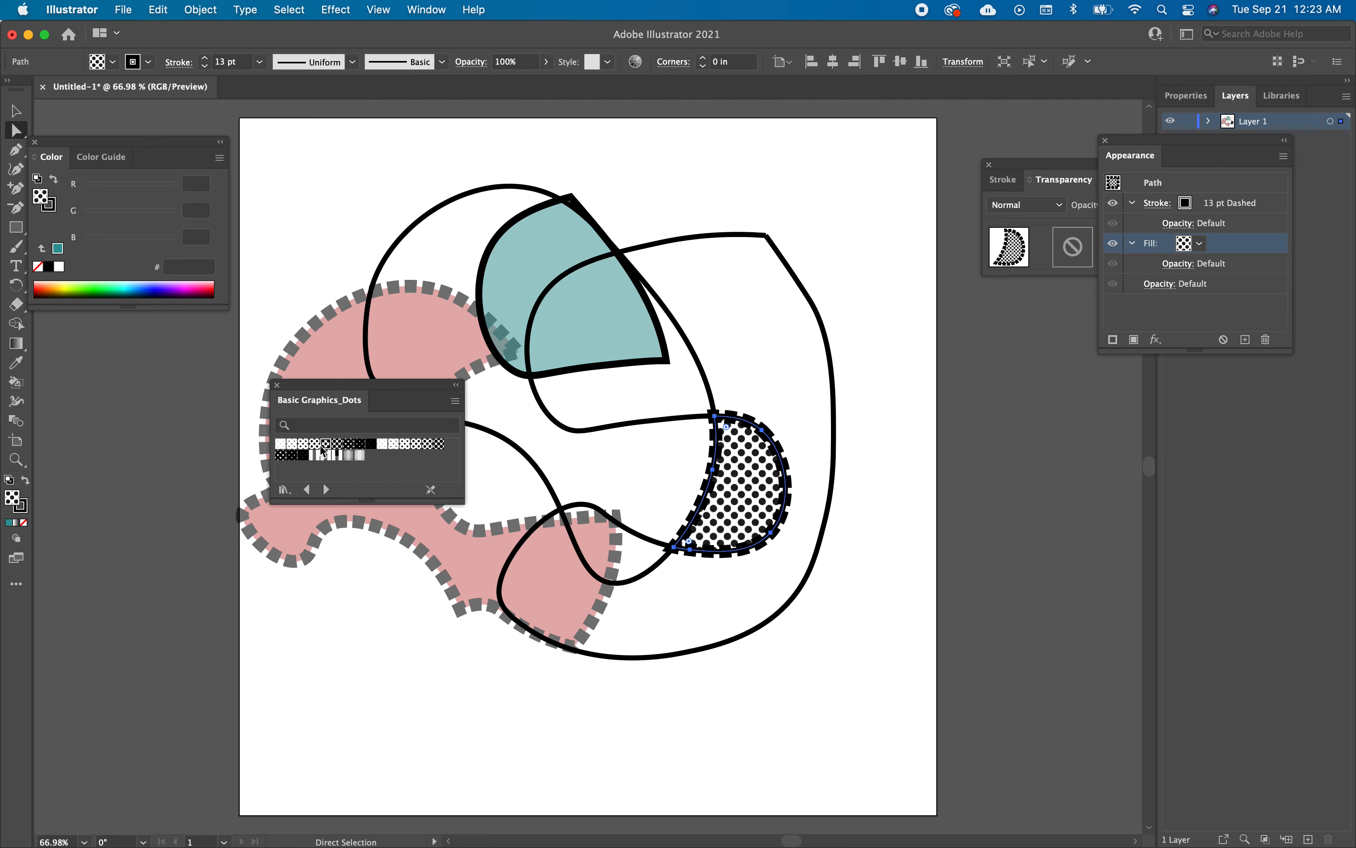
pyautogui.click(388, 444)
pyautogui.click(389, 445)
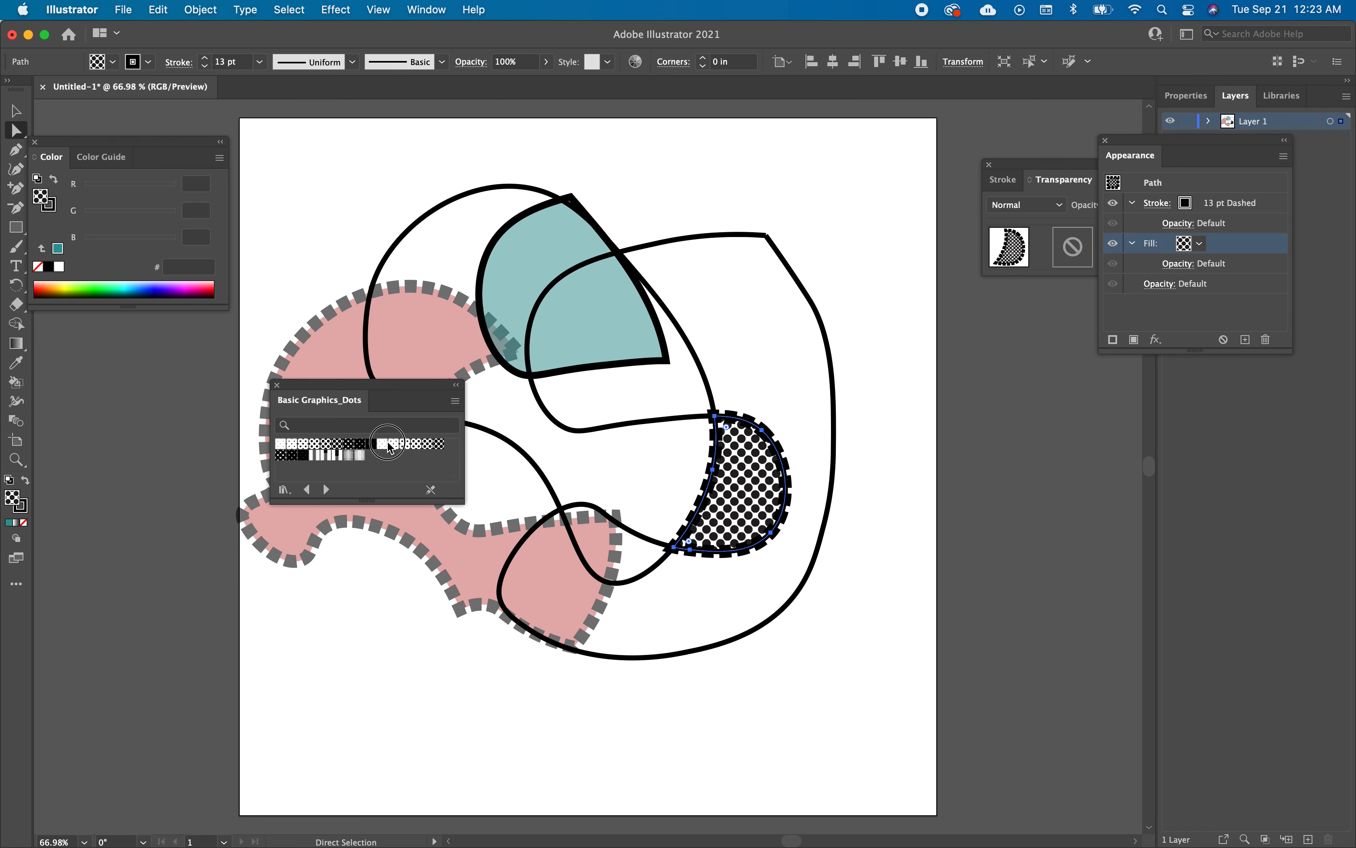
pyautogui.click(397, 444)
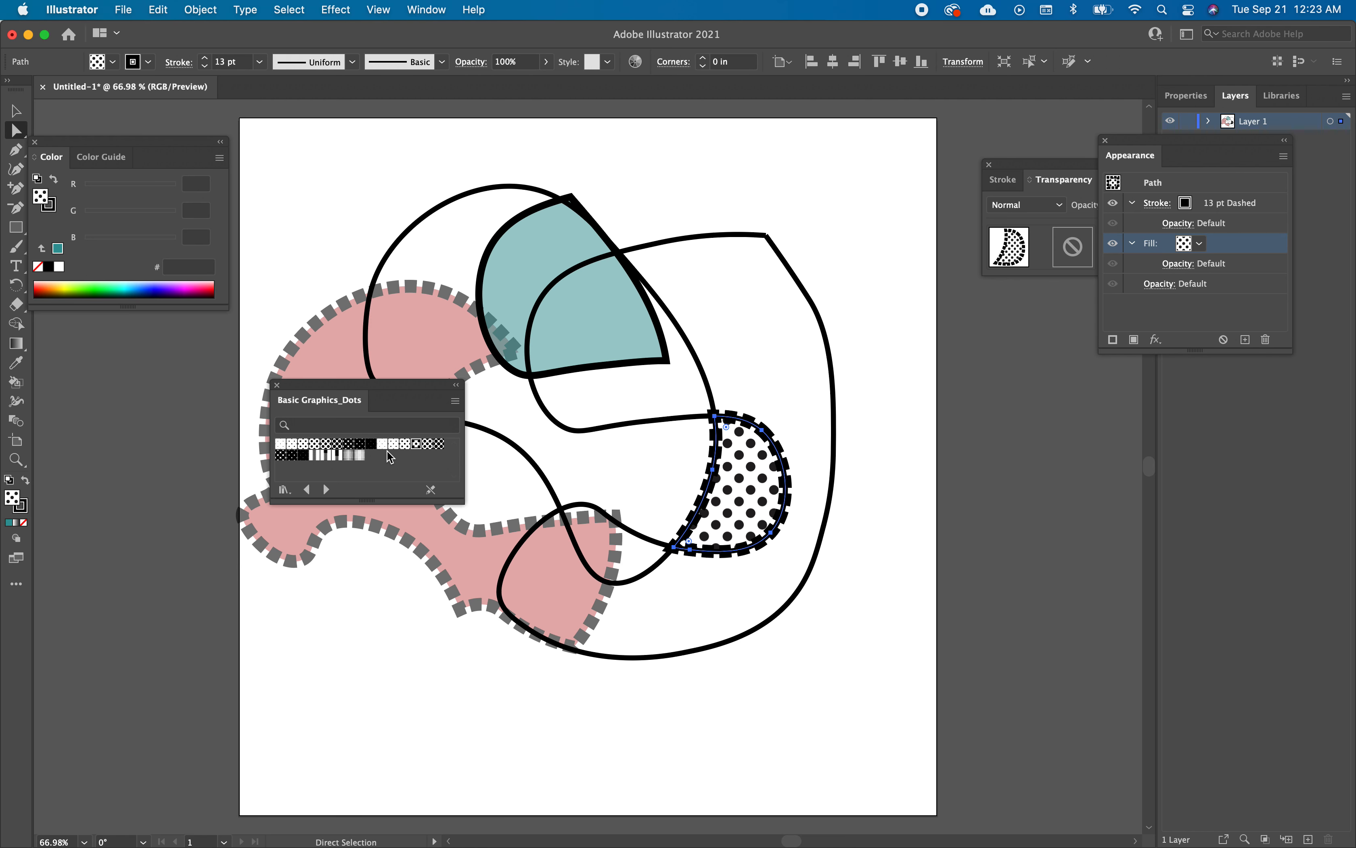
pyautogui.moveTo(304, 388); pyautogui.dragTo(298, 394)
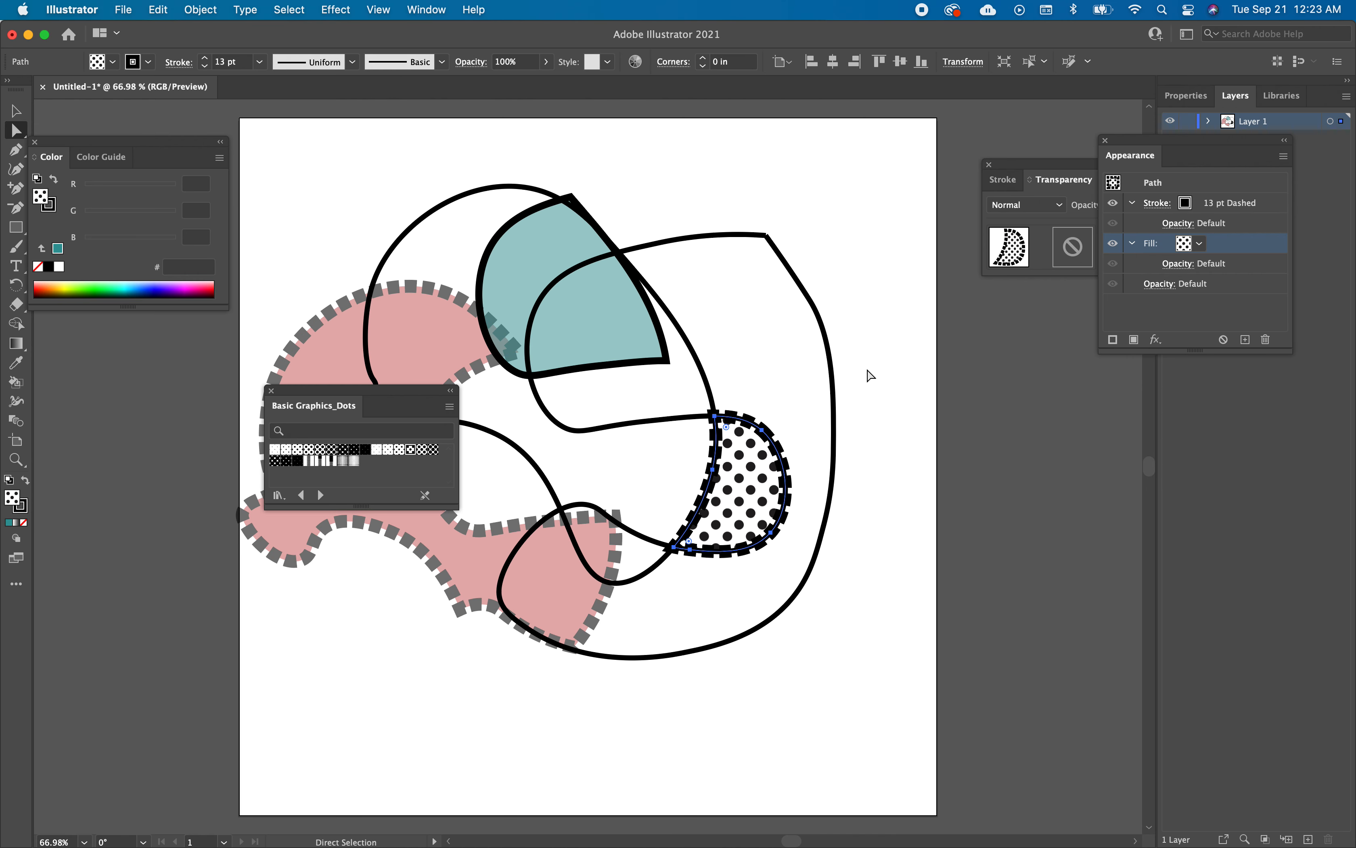
# Duplicate the dotted shape's fill in its appearance, colour the lower copy green (228573), and deselect the shape.
pyautogui.click(947, 370)
pyautogui.click(734, 485)
pyautogui.click(1245, 338)
pyautogui.click(1158, 283)
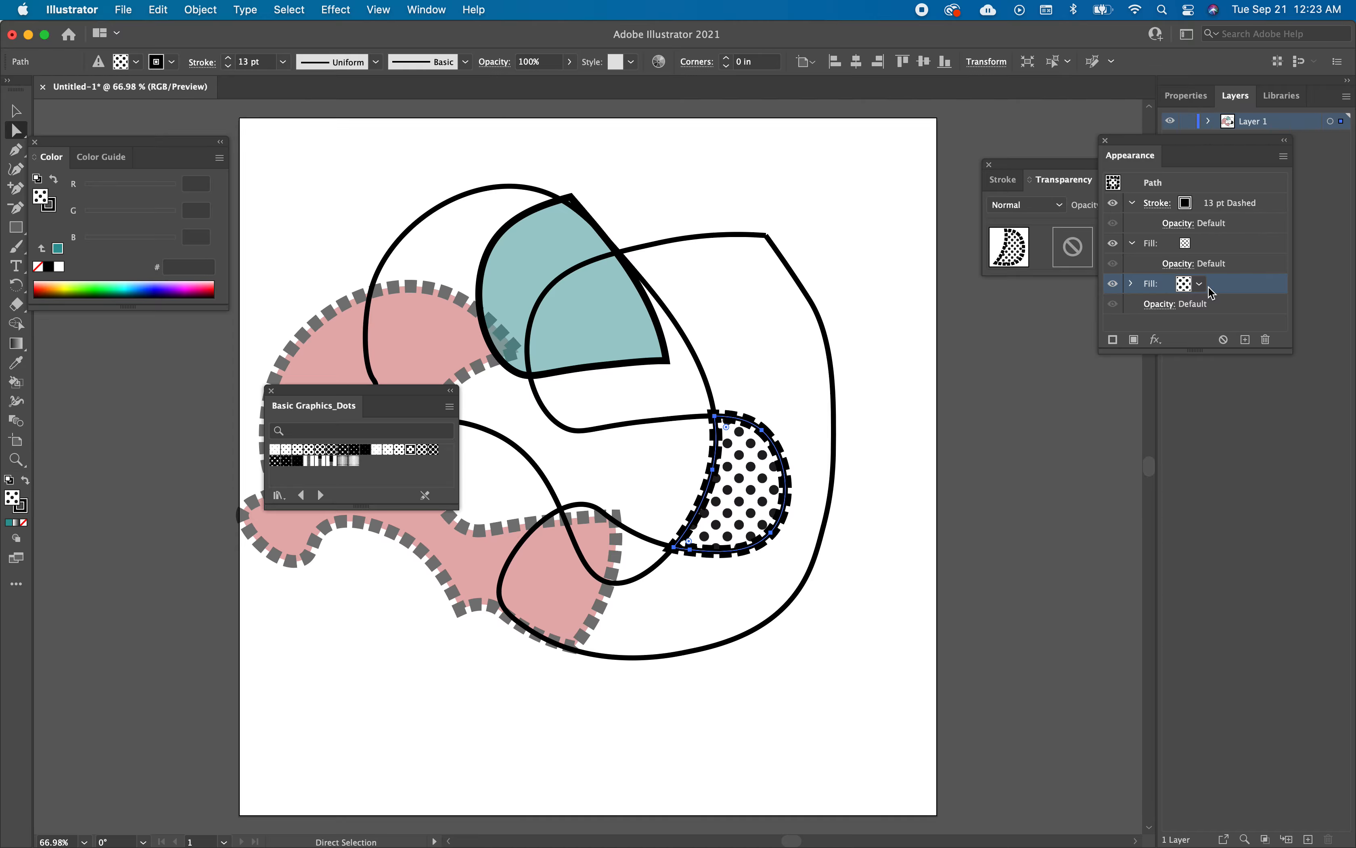
pyautogui.click(1201, 284)
pyautogui.click(1112, 323)
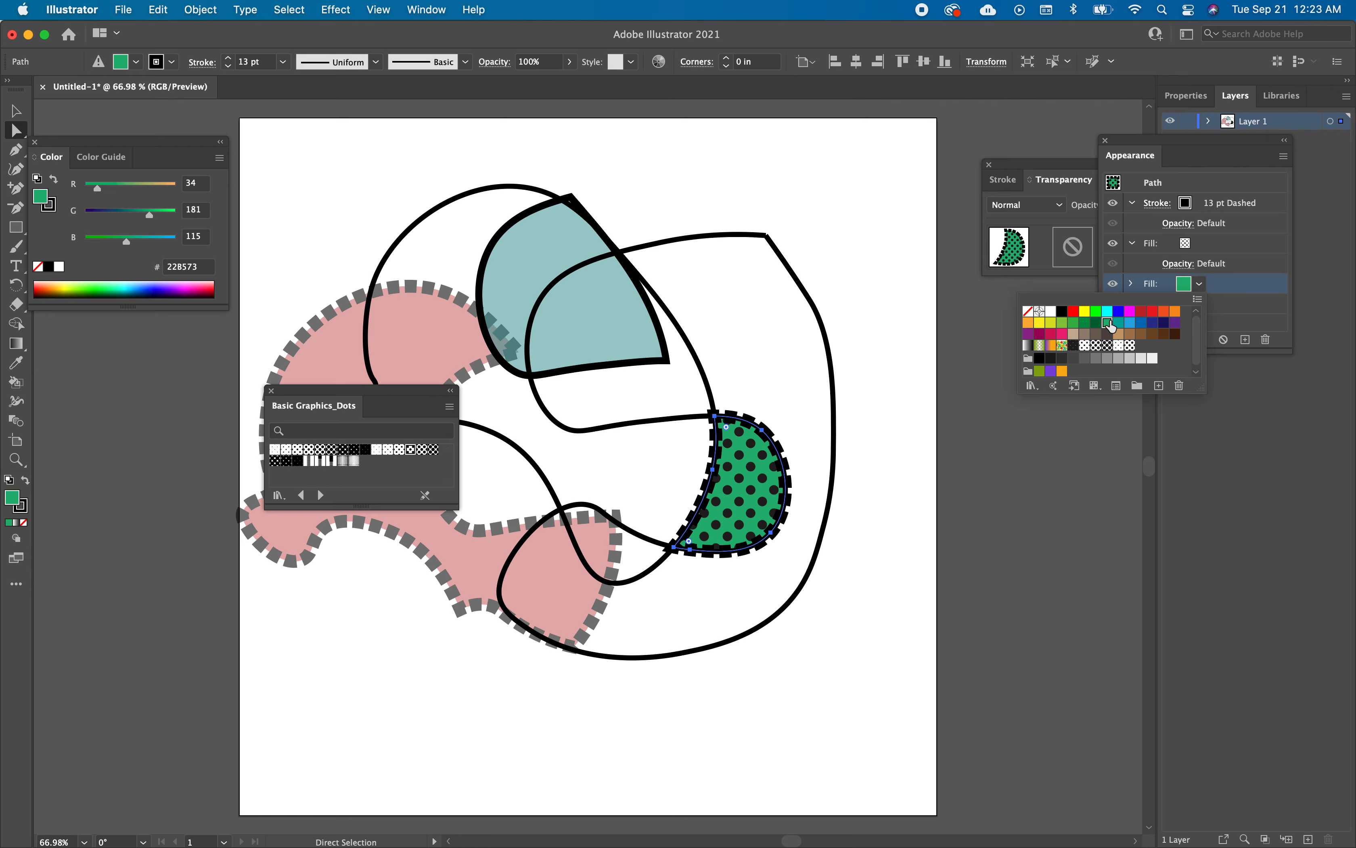
pyautogui.click(1009, 455)
pyautogui.click(1027, 469)
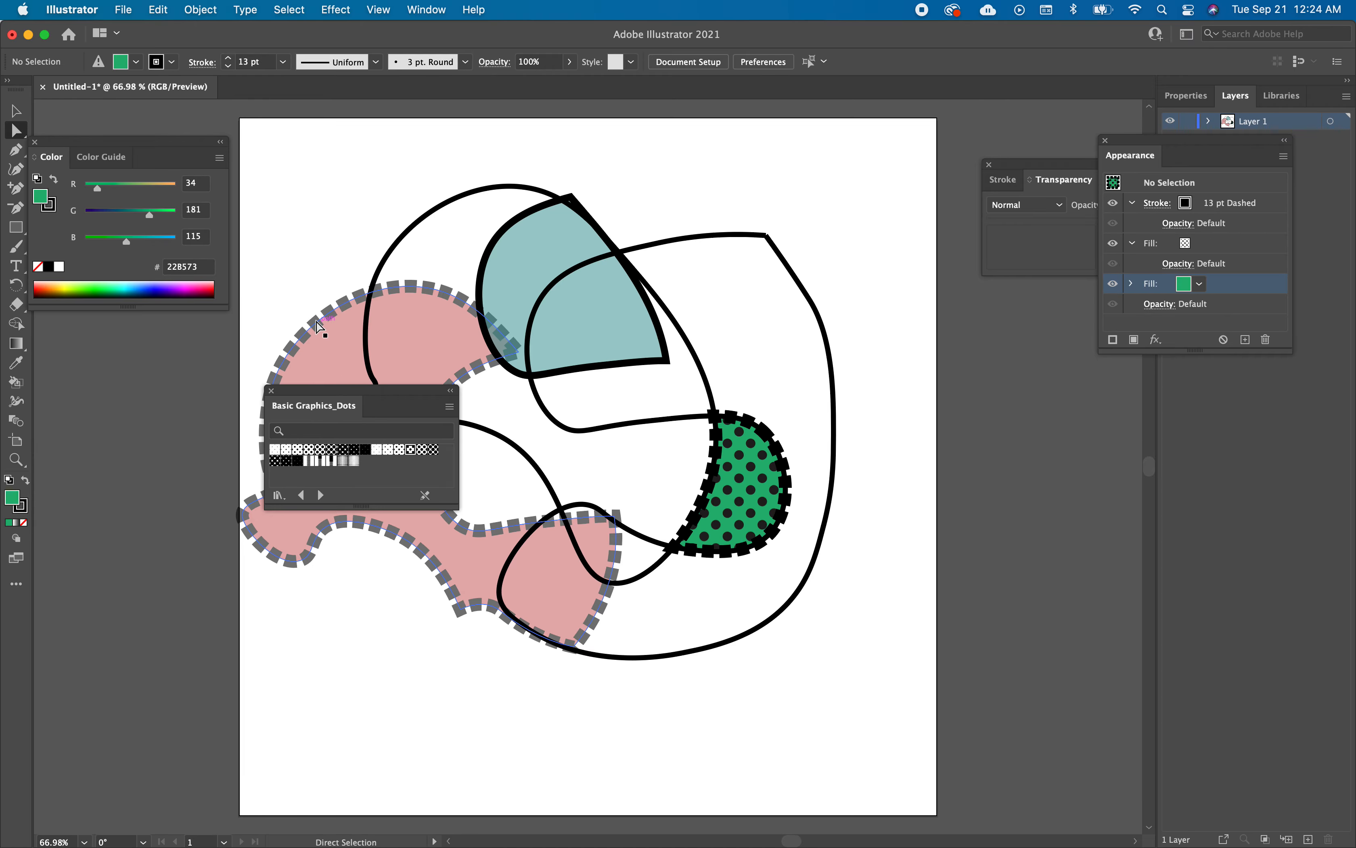
# Move the red shape down and to the right, deselect it, and move the Basic Graphics_Dots library off the artboard.
pyautogui.moveTo(339, 320); pyautogui.dragTo(494, 433)
pyautogui.click(1040, 533)
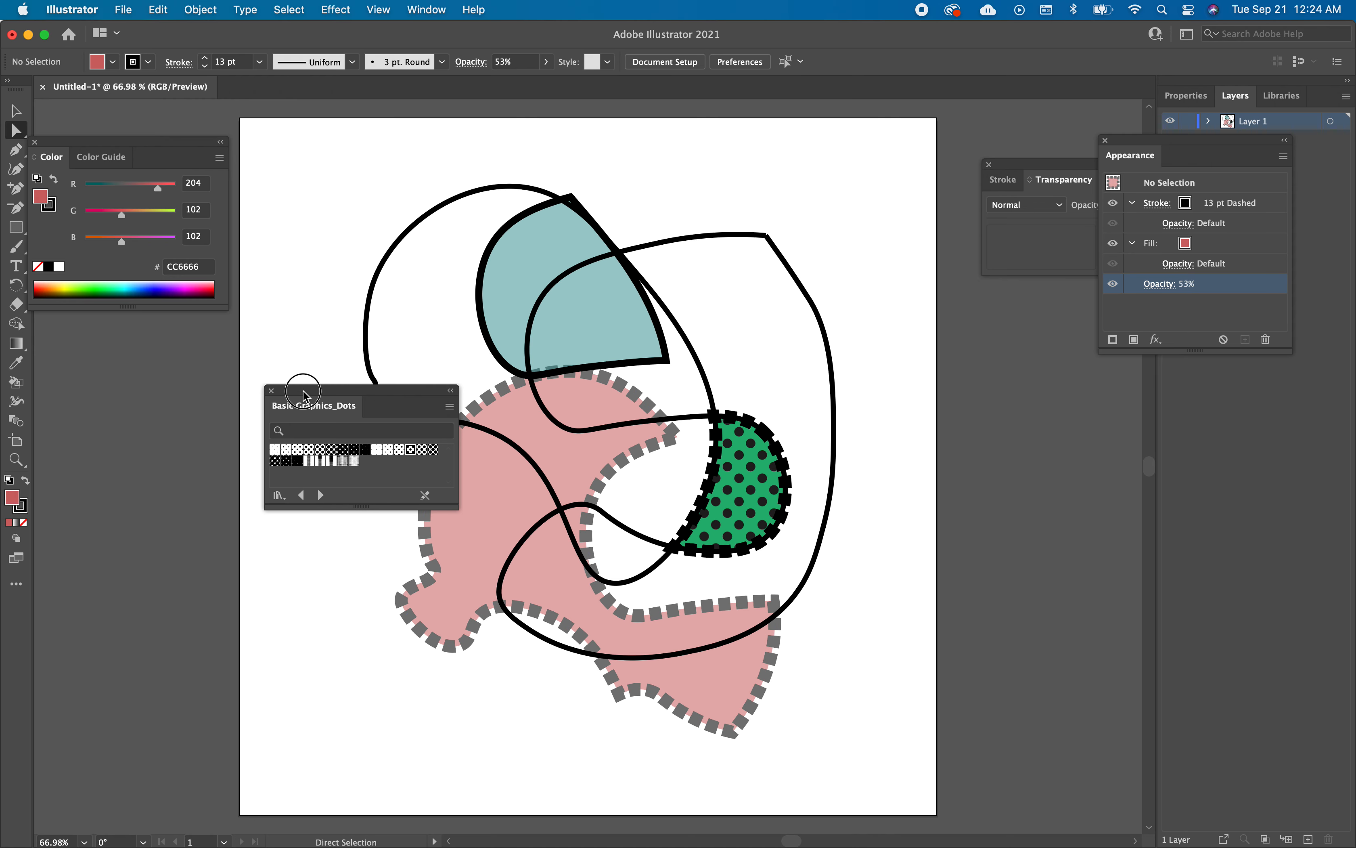
pyautogui.moveTo(305, 392); pyautogui.dragTo(96, 350)
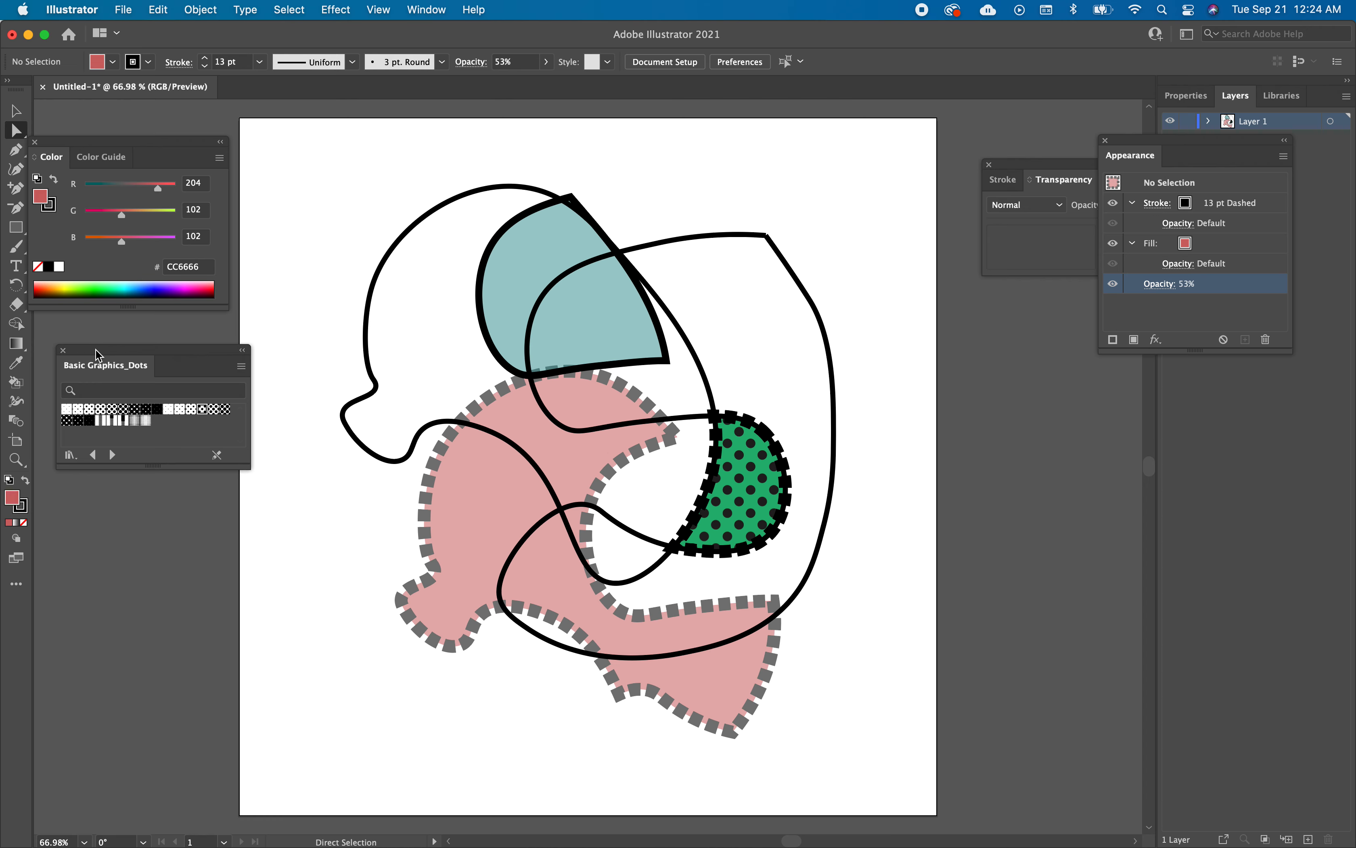